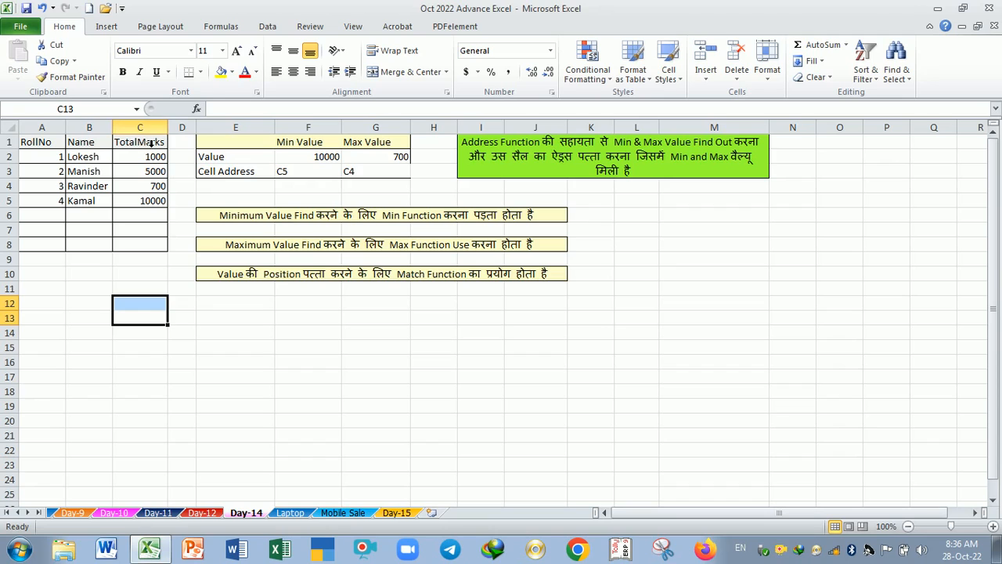
Review the TotalMarks column, inspect the ADDRESS formula in C6 on the Day-12 sheet, and return to the Day-14 sheet.
{"action": "left_click_drag", "start_coordinate": [143, 142], "coordinate": [152, 253]}
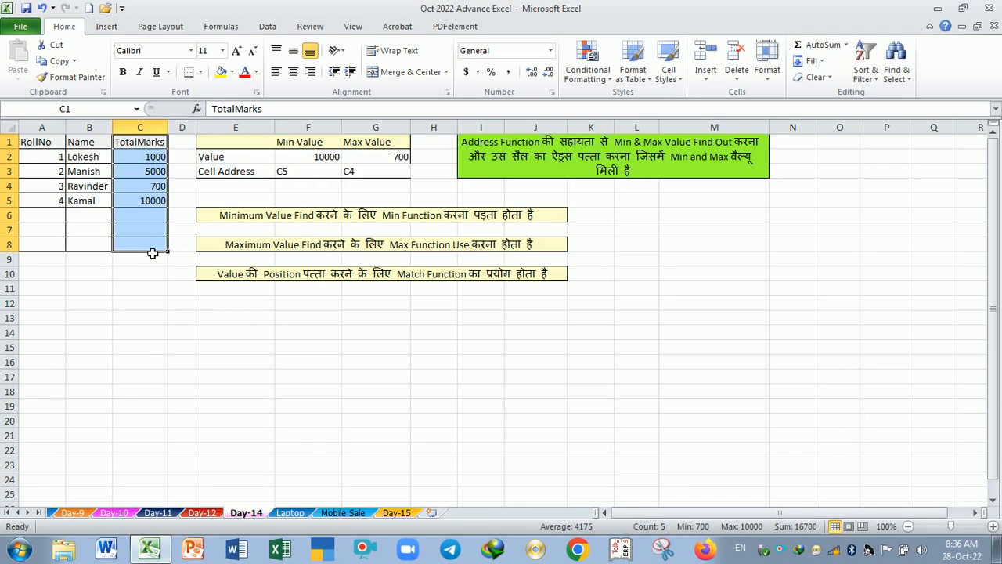
{"action": "left_click", "coordinate": [139, 303]}
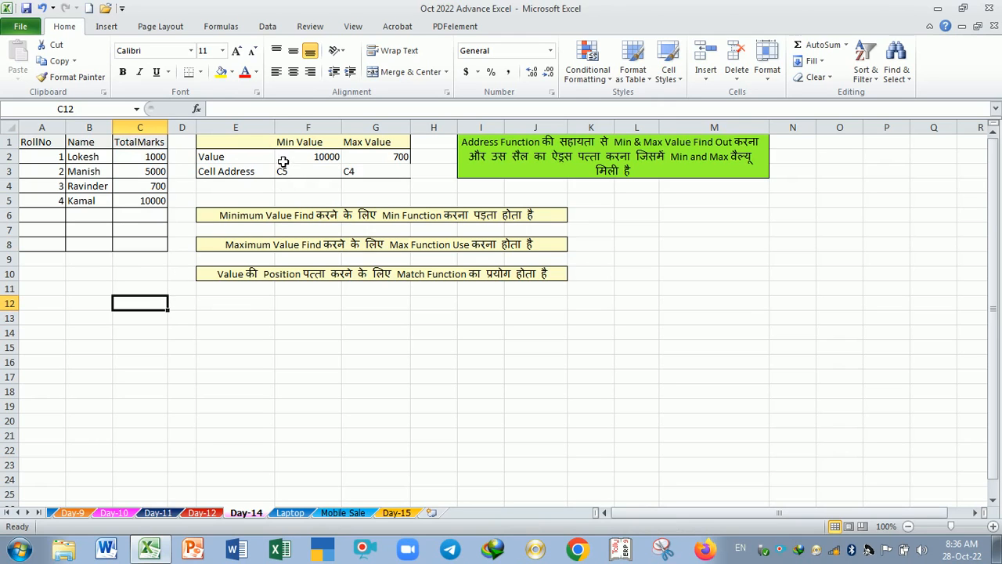
{"action": "left_click", "coordinate": [205, 513]}
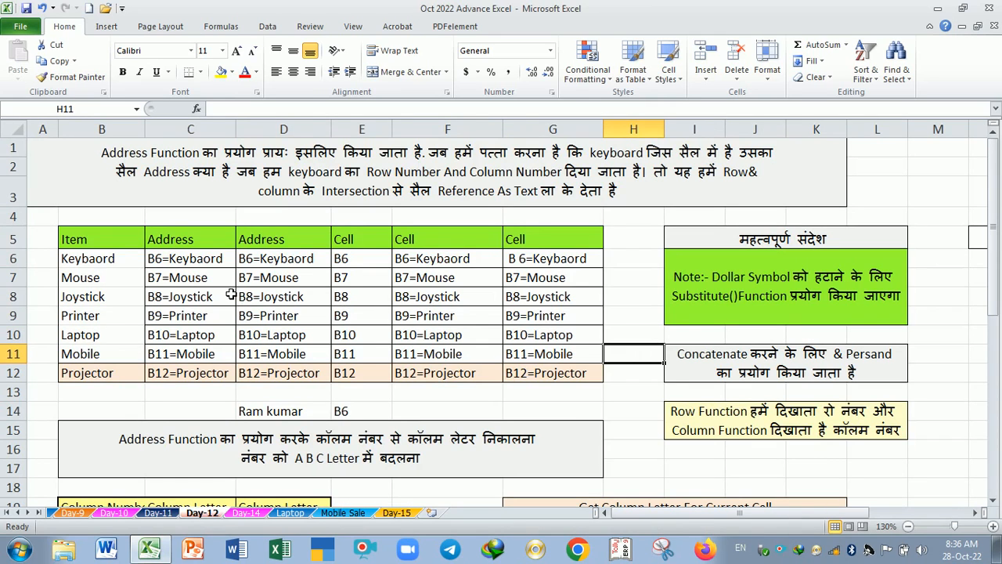
{"action": "left_click", "coordinate": [108, 264]}
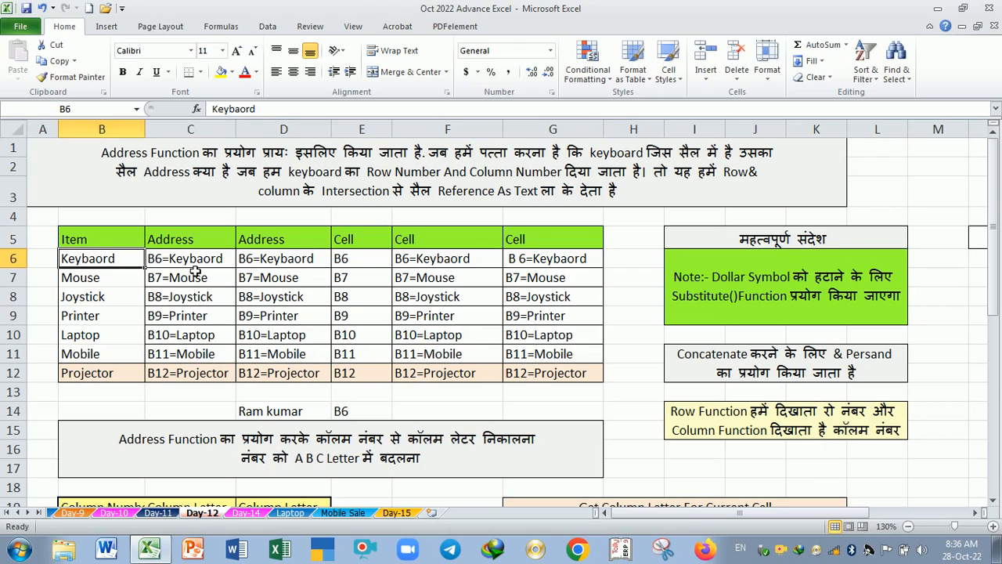
{"action": "key", "text": "Right"}
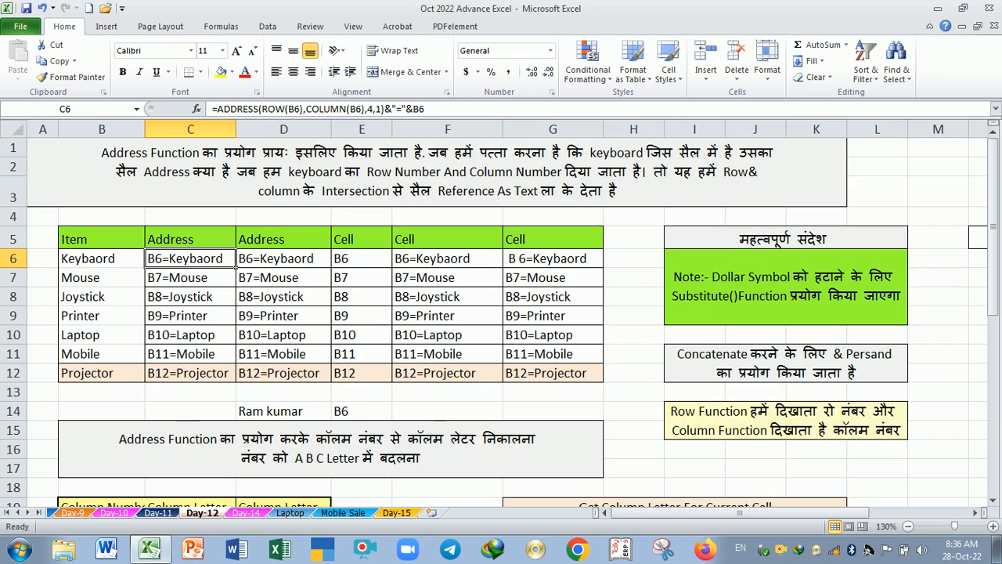
{"action": "left_click", "coordinate": [244, 513]}
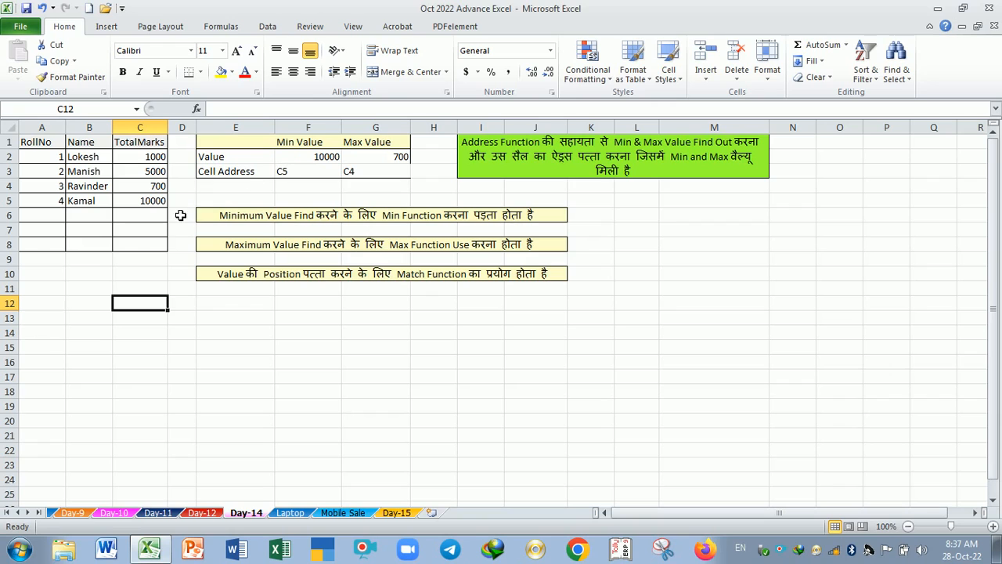
Set the first student's TotalMarks in C2 to 20000.
{"action": "left_click", "coordinate": [150, 156]}
{"action": "left_click_drag", "start_coordinate": [151, 157], "coordinate": [153, 260]}
{"action": "left_click_drag", "start_coordinate": [151, 160], "coordinate": [154, 258]}
{"action": "left_click", "coordinate": [161, 287]}
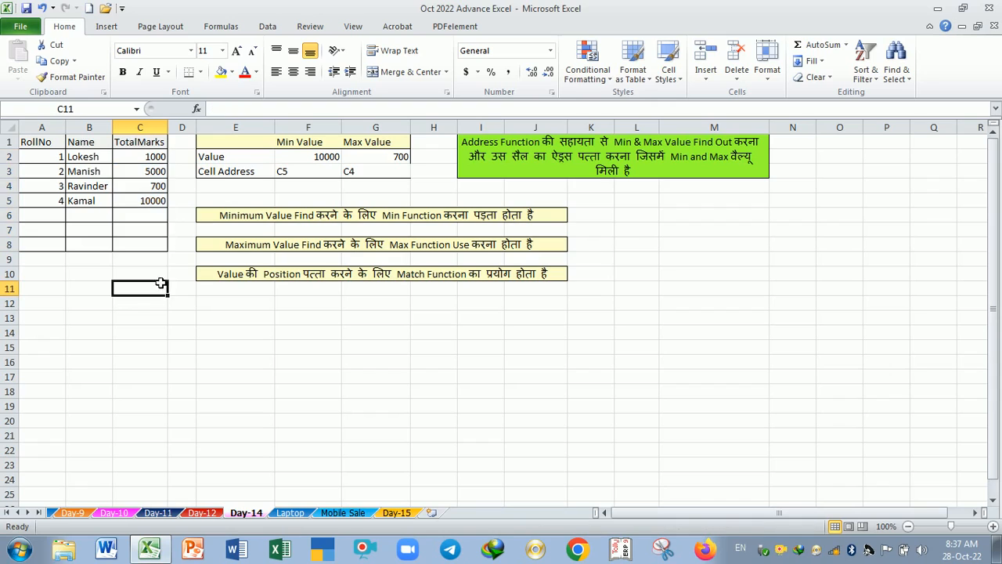
{"action": "left_click", "coordinate": [152, 189]}
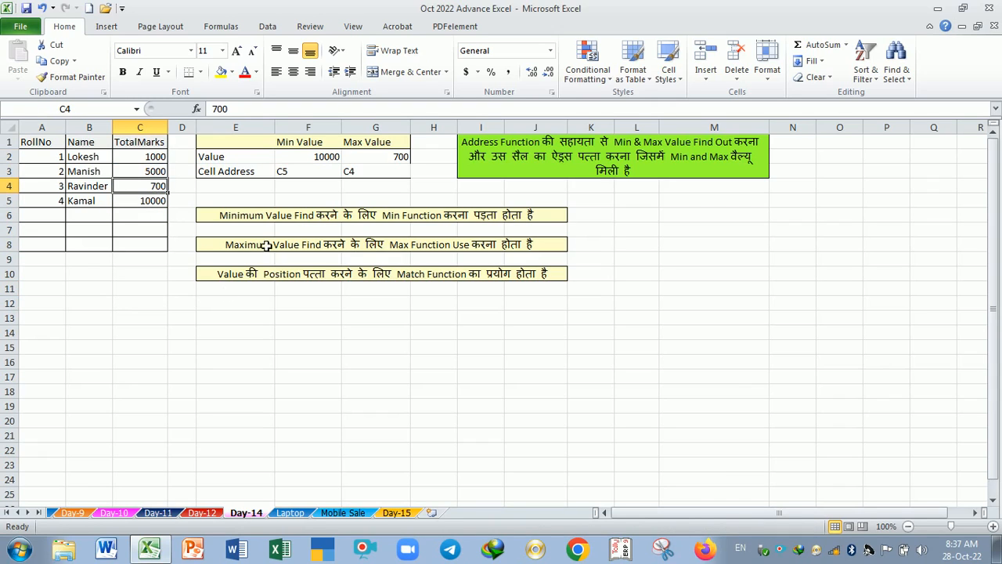
{"action": "left_click", "coordinate": [160, 217]}
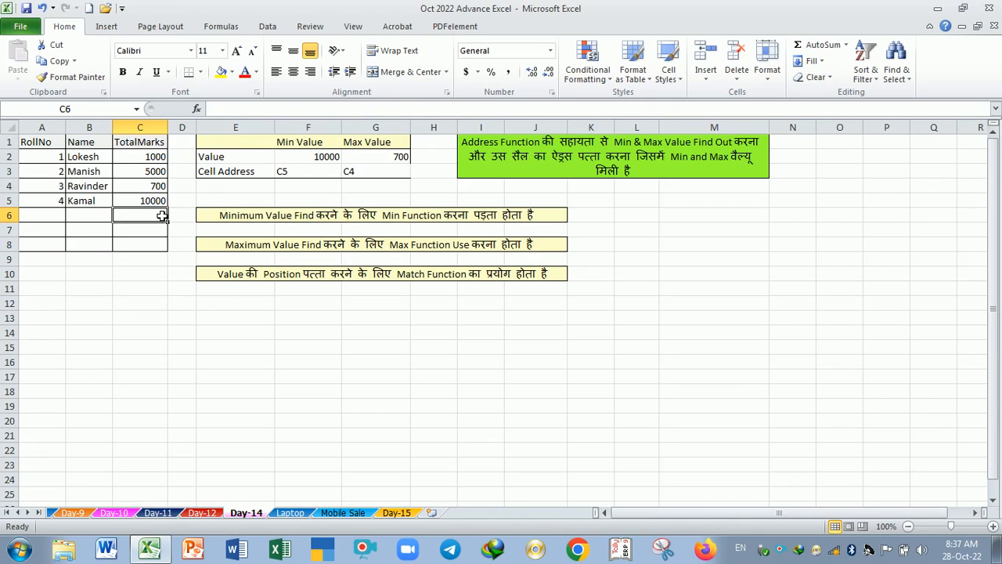
{"action": "left_click", "coordinate": [143, 159]}
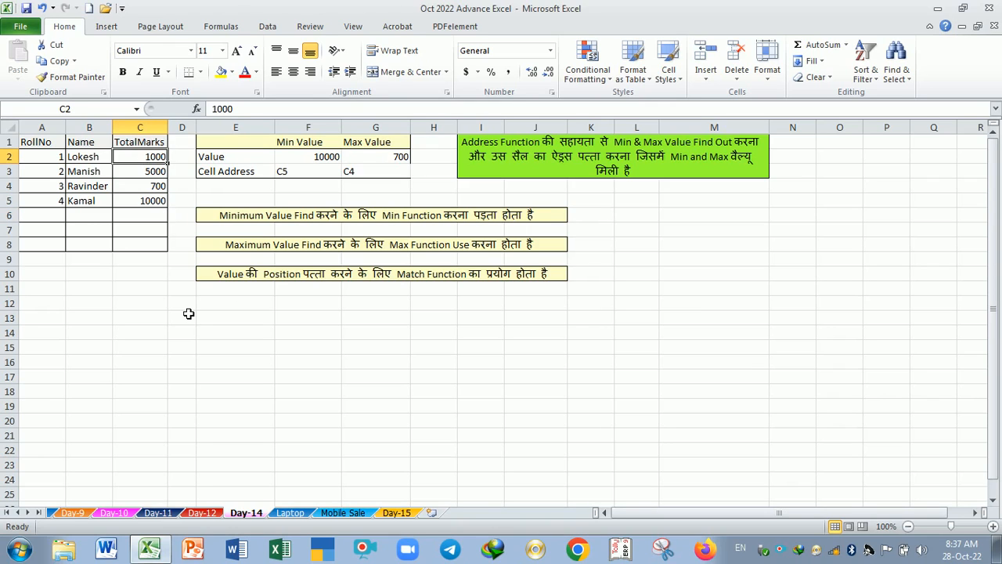
{"action": "type", "text": "200"}
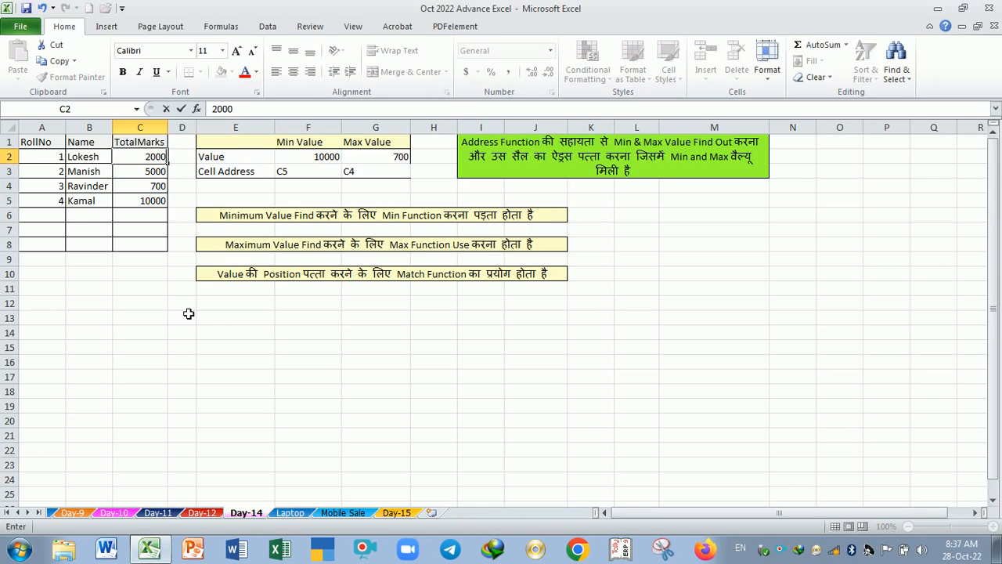
{"action": "type", "text": "00"}
{"action": "key", "text": "Return"}
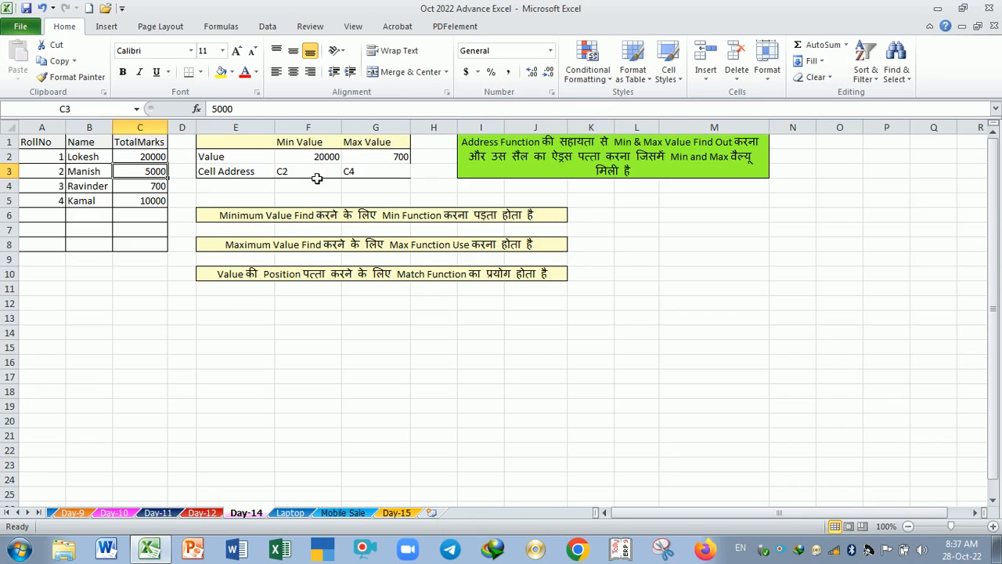
Examine the formula in F2 under Min Value and the individual entries of the TotalMarks column from C1 to C5.
{"action": "left_click", "coordinate": [160, 158]}
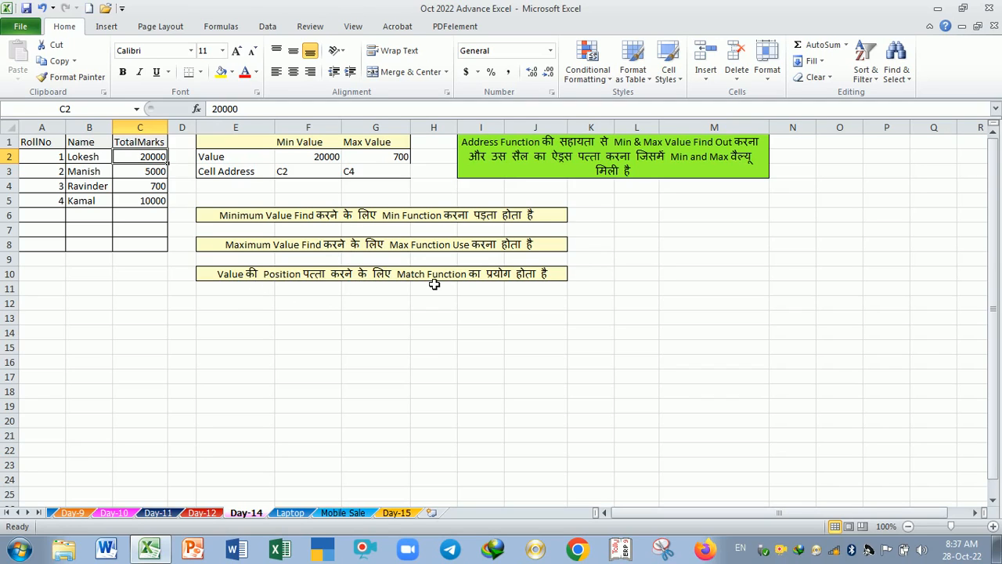
{"action": "left_click", "coordinate": [266, 291]}
{"action": "left_click", "coordinate": [389, 303]}
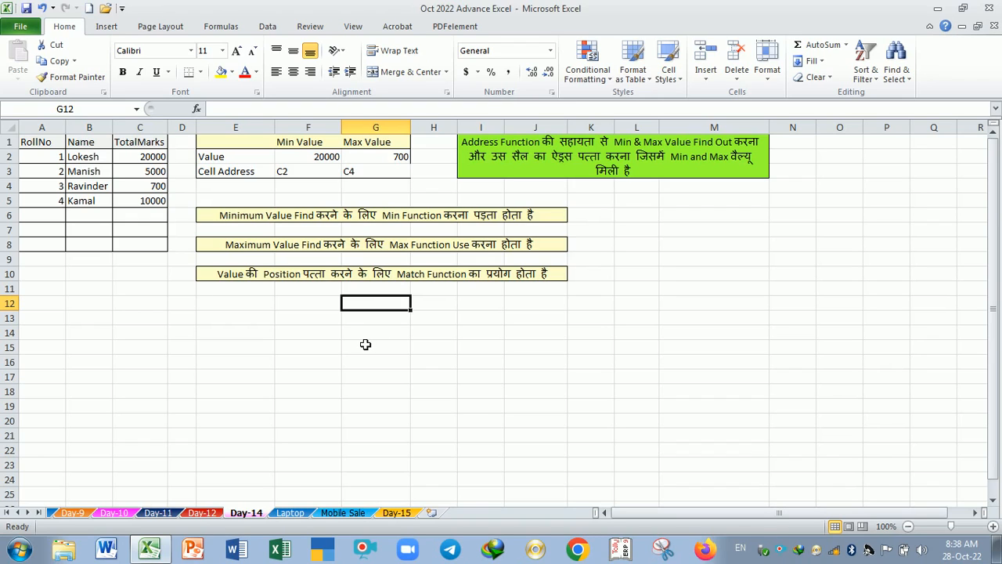
{"action": "left_click", "coordinate": [307, 335]}
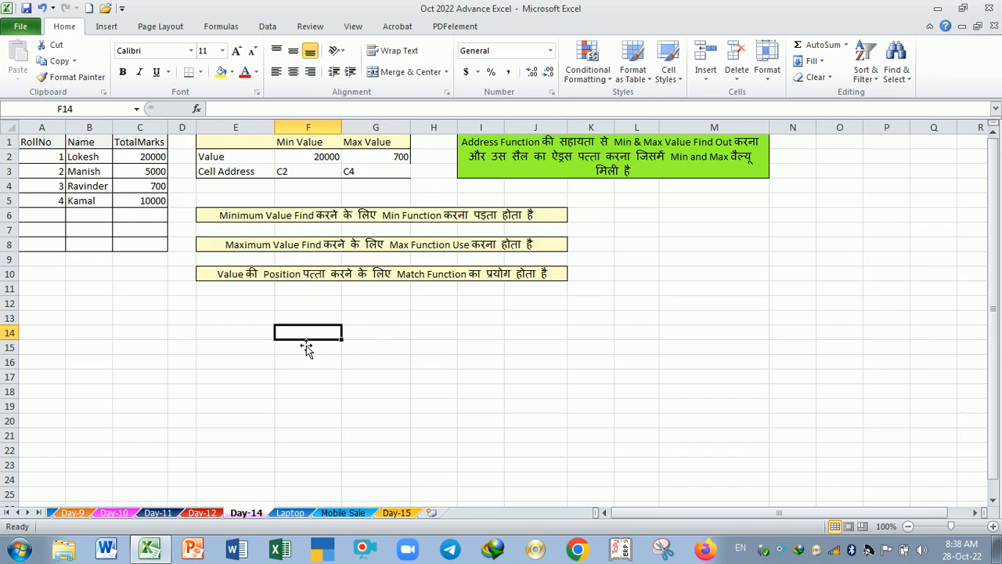
{"action": "left_click", "coordinate": [319, 159]}
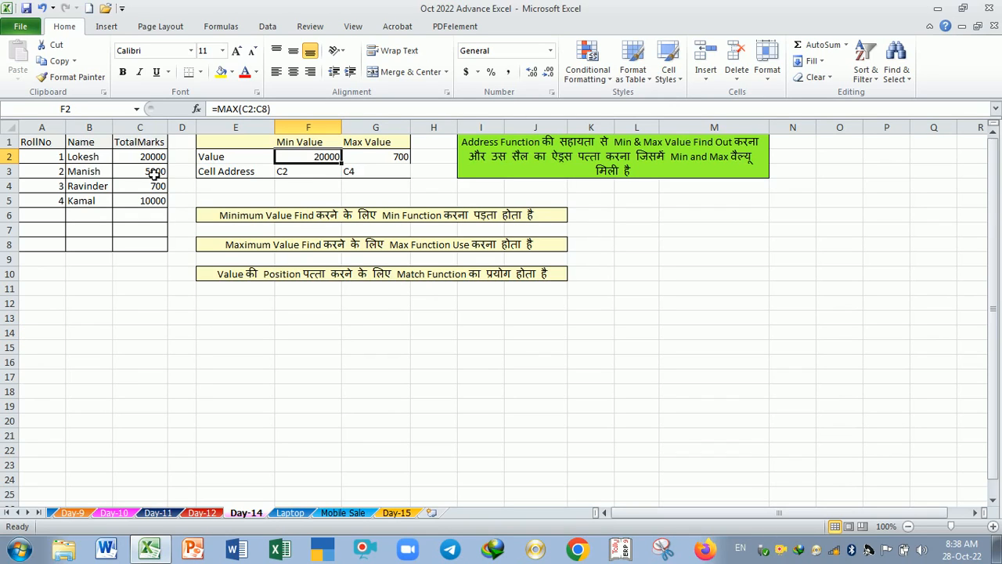
{"action": "left_click", "coordinate": [154, 140]}
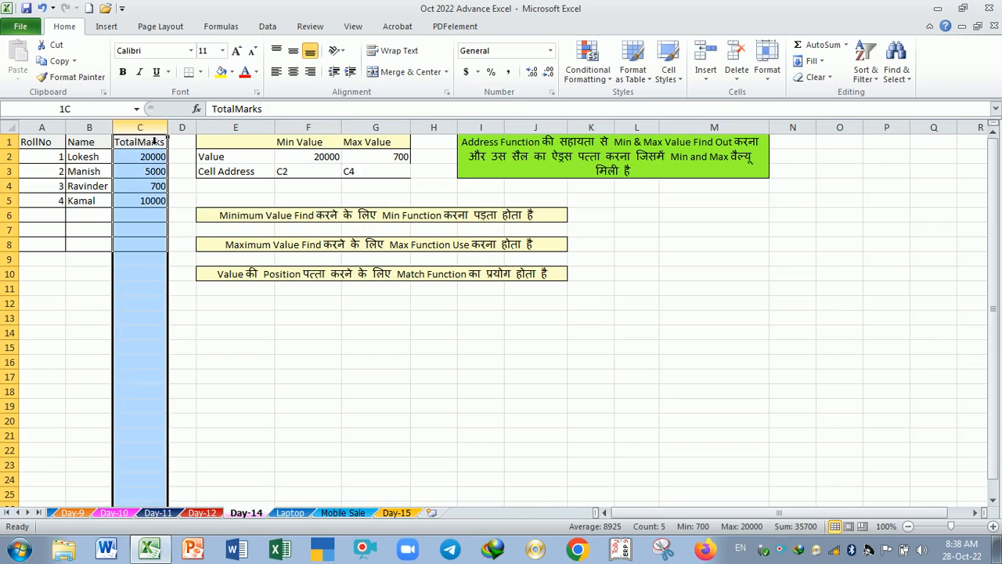
{"action": "left_click", "coordinate": [159, 188]}
{"action": "left_click", "coordinate": [153, 144]}
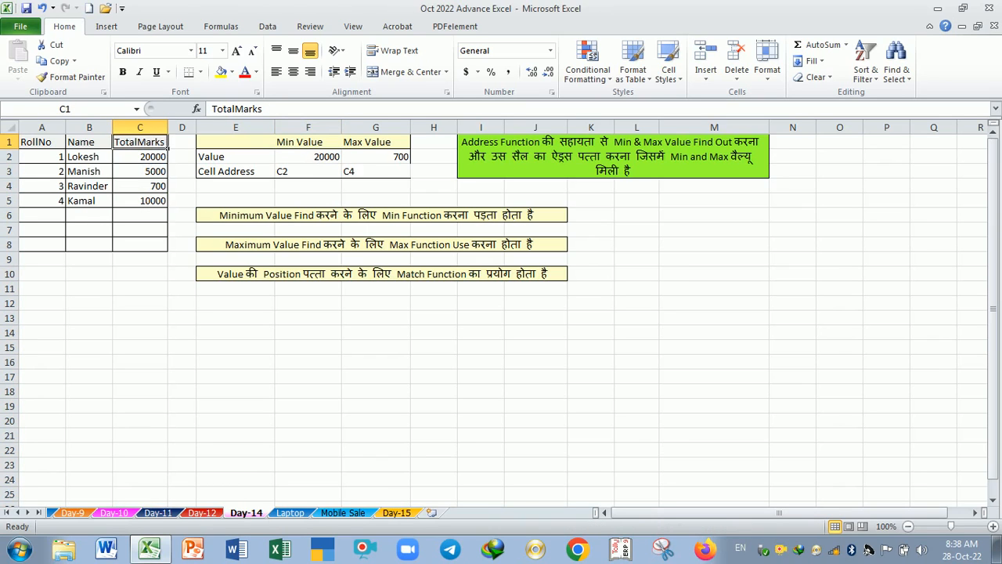
{"action": "left_click", "coordinate": [158, 160]}
{"action": "left_click", "coordinate": [159, 174]}
{"action": "left_click", "coordinate": [159, 188]}
{"action": "left_click", "coordinate": [160, 203]}
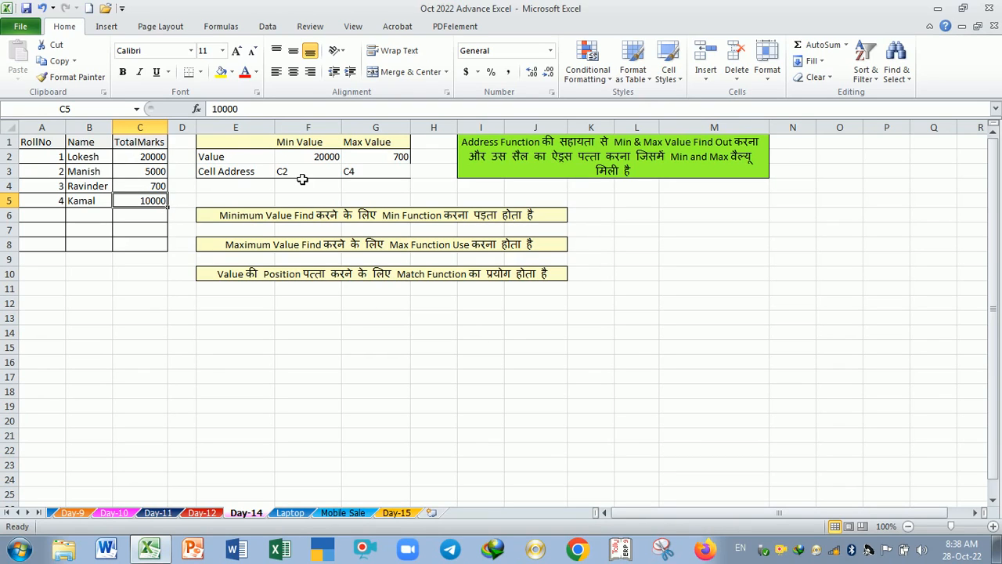
Enter =MATCH(F2,C1:C8,0) in F12 to find the exact-match position of the F2 value within the TotalMarks column.
{"action": "left_click", "coordinate": [322, 311]}
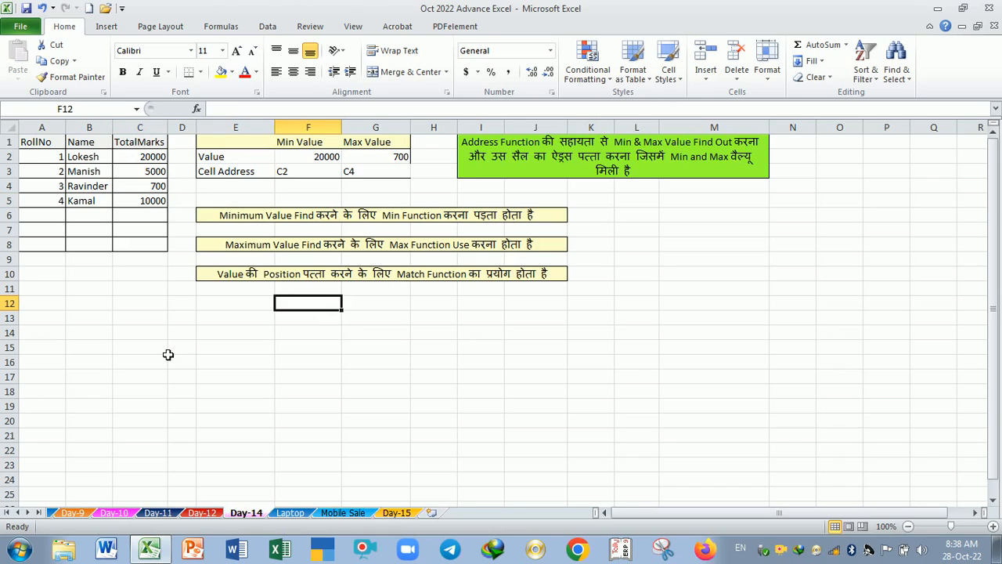
{"action": "type", "text": "="}
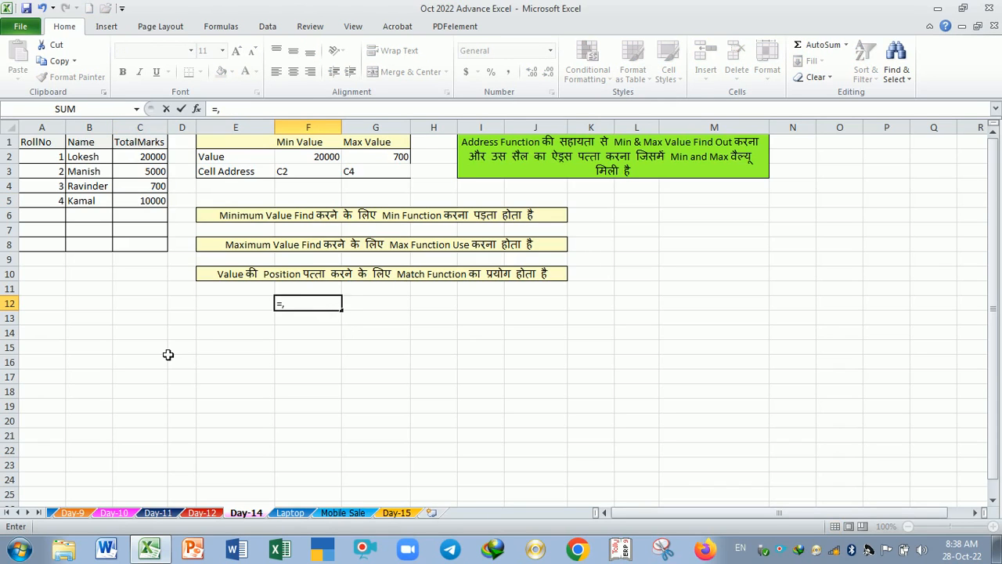
{"action": "type", "text": "ma"}
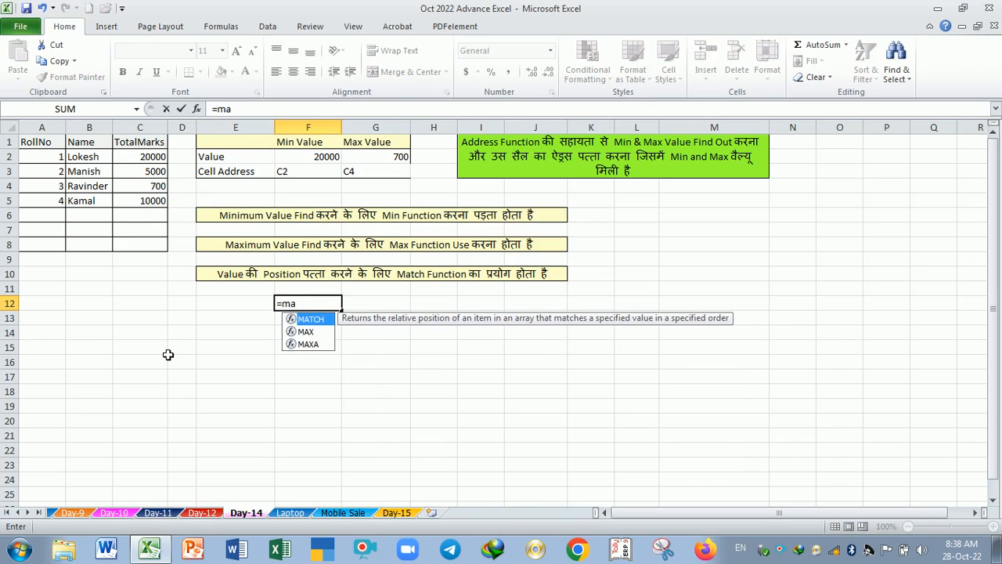
{"action": "key", "text": "Tab"}
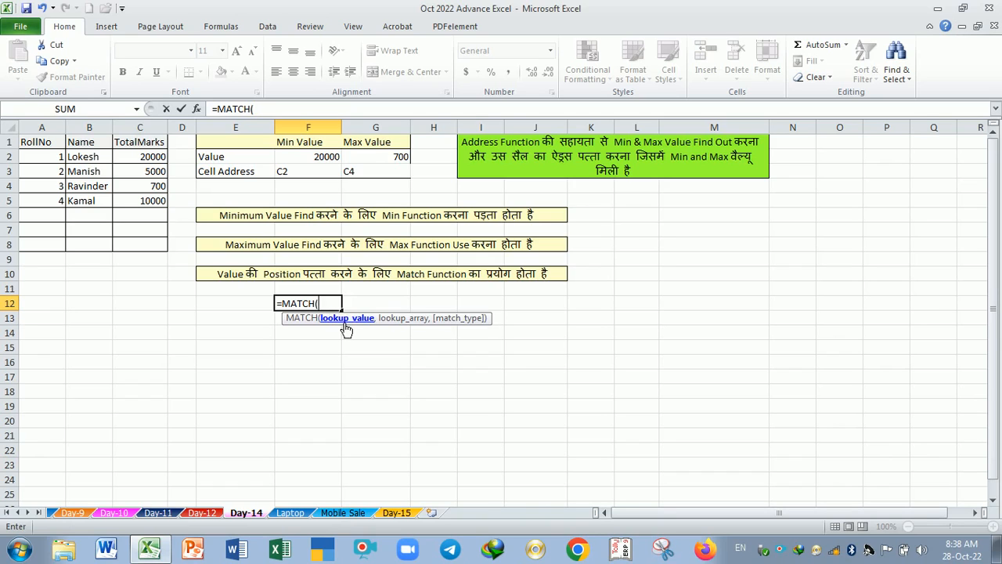
{"action": "left_click", "coordinate": [323, 161]}
{"action": "type", "text": ","}
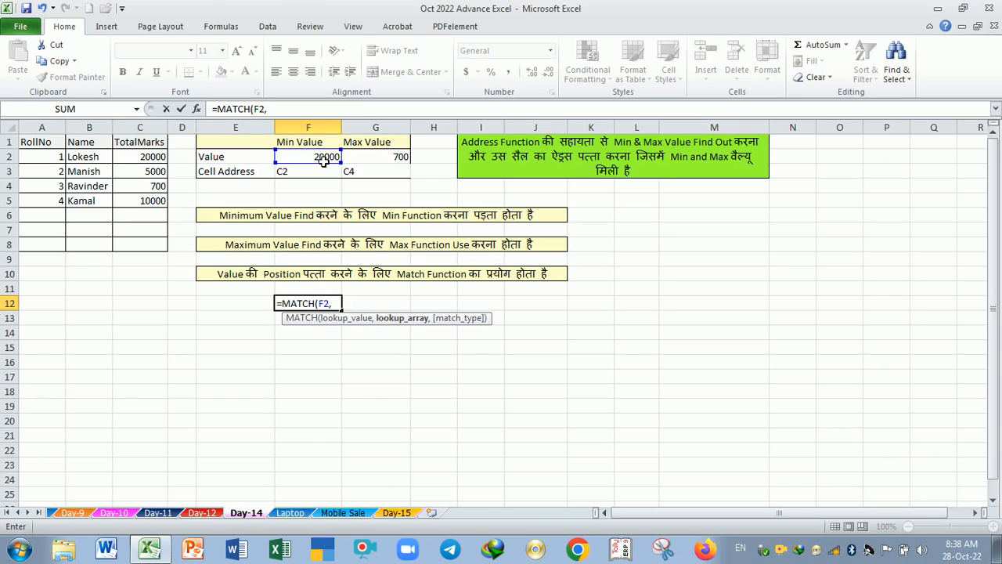
{"action": "left_click_drag", "start_coordinate": [149, 144], "coordinate": [153, 248]}
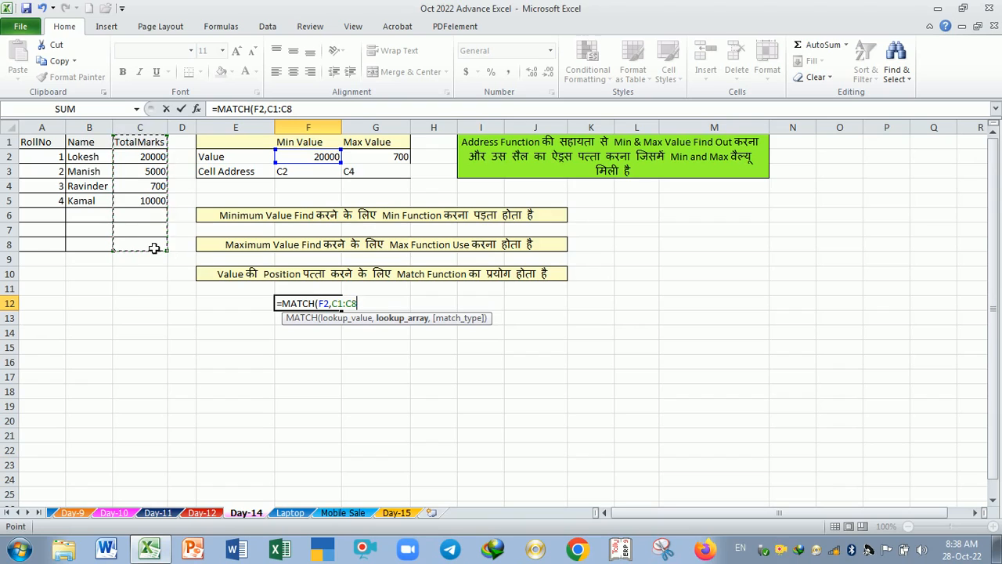
{"action": "type", "text": ","}
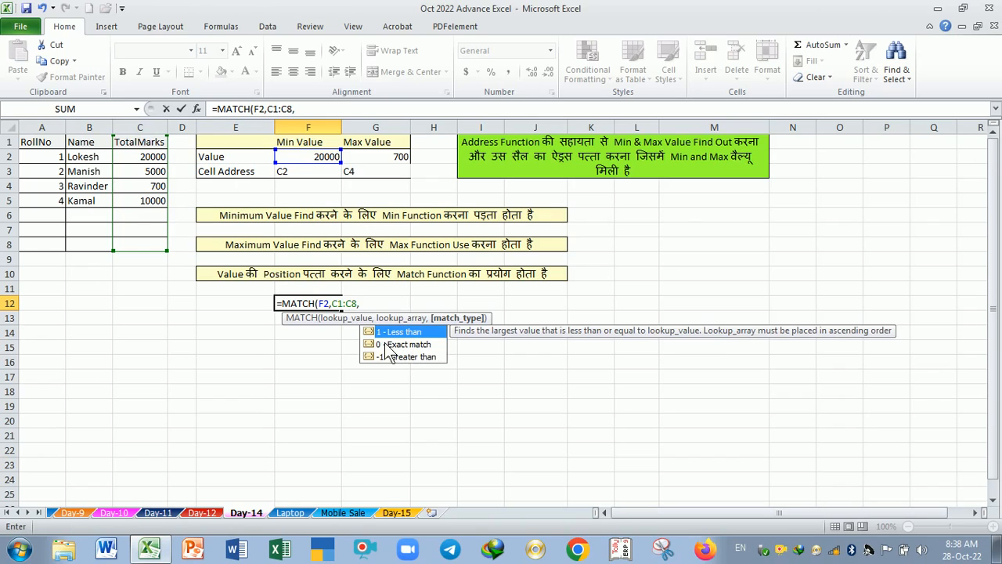
{"action": "type", "text": "0"}
{"action": "key", "text": "Return"}
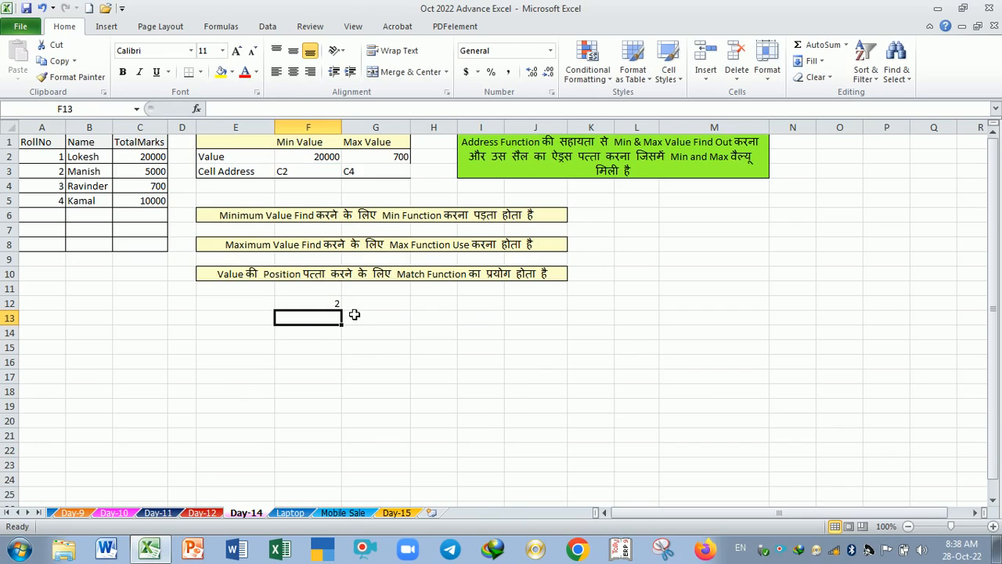
Check the MATCH formula in F12 against the F2 lookup value and the cell order in the TotalMarks column.
{"action": "left_click", "coordinate": [308, 310]}
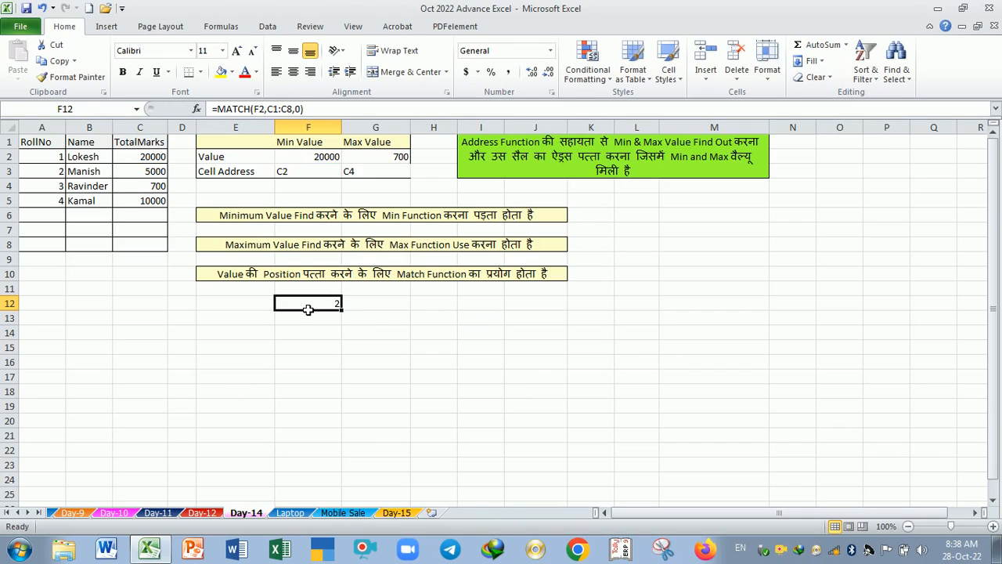
{"action": "left_click", "coordinate": [150, 159]}
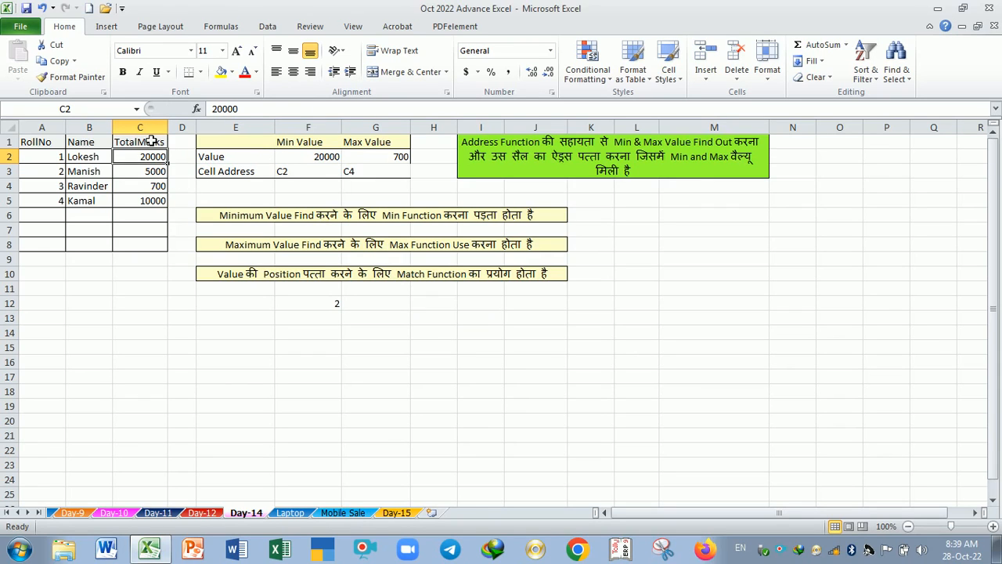
{"action": "left_click_drag", "start_coordinate": [151, 146], "coordinate": [176, 219]}
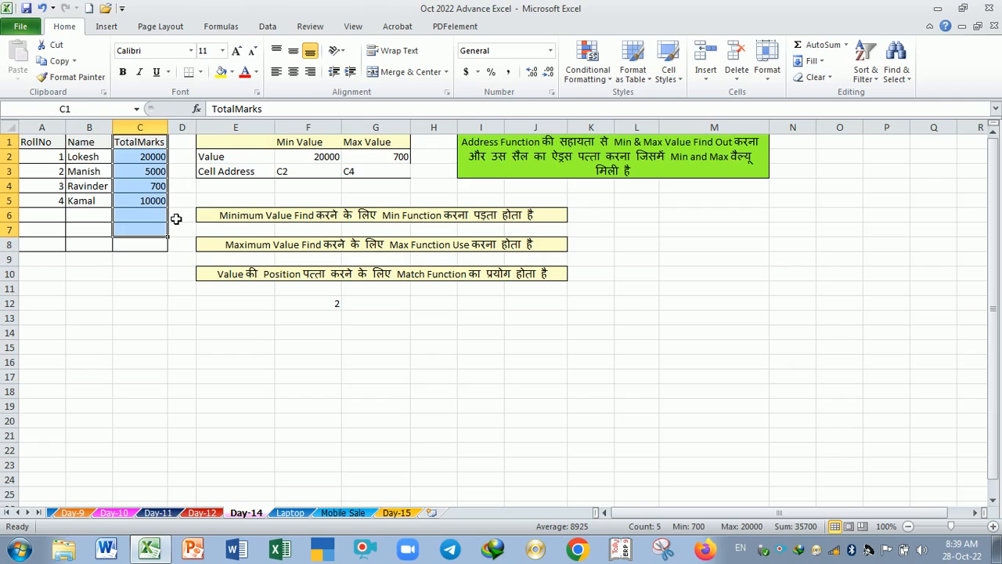
{"action": "left_click", "coordinate": [311, 160]}
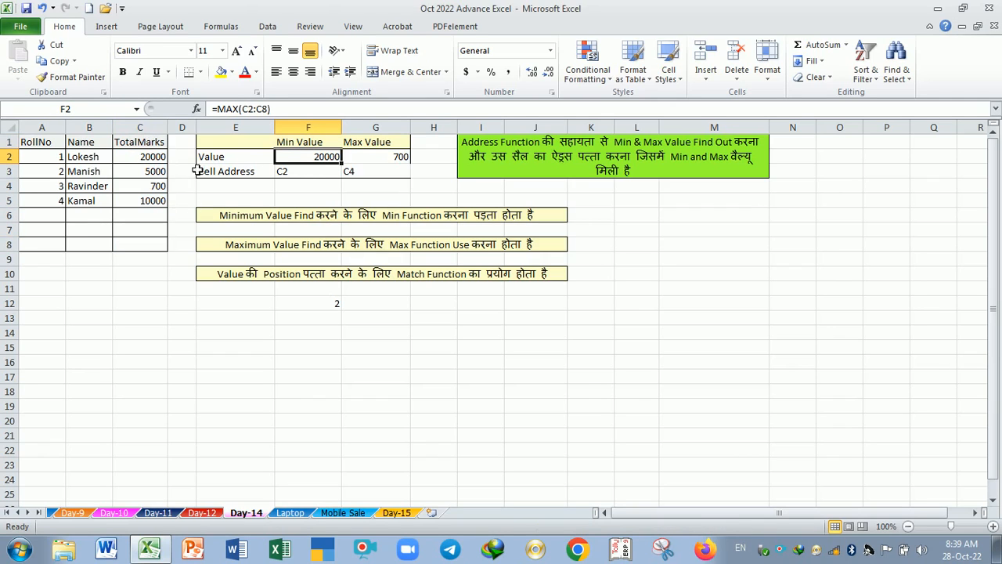
{"action": "left_click_drag", "start_coordinate": [149, 149], "coordinate": [151, 234]}
{"action": "left_click", "coordinate": [153, 148]}
{"action": "left_click", "coordinate": [153, 159]}
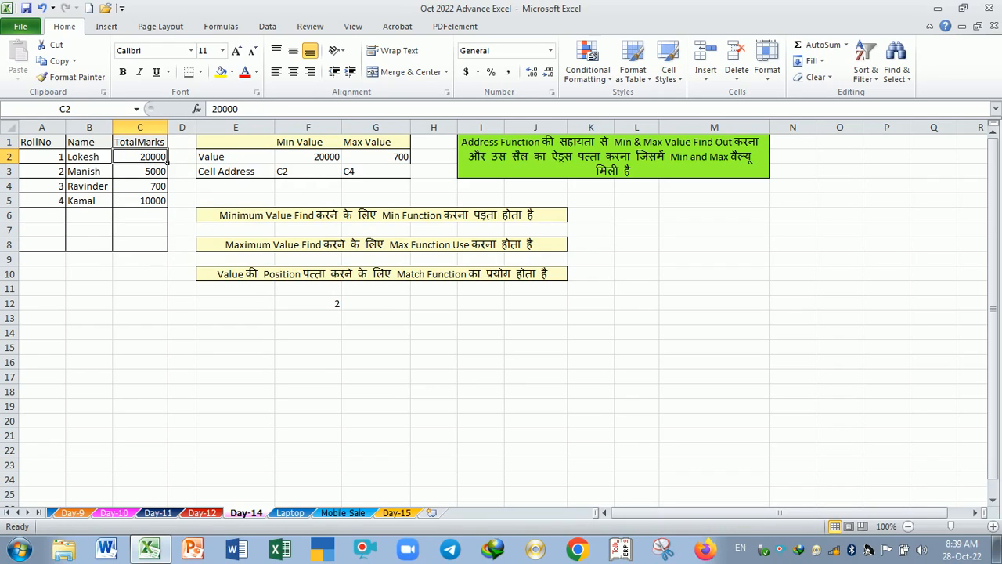
{"action": "left_click", "coordinate": [156, 177]}
{"action": "left_click", "coordinate": [155, 192]}
{"action": "left_click", "coordinate": [159, 203]}
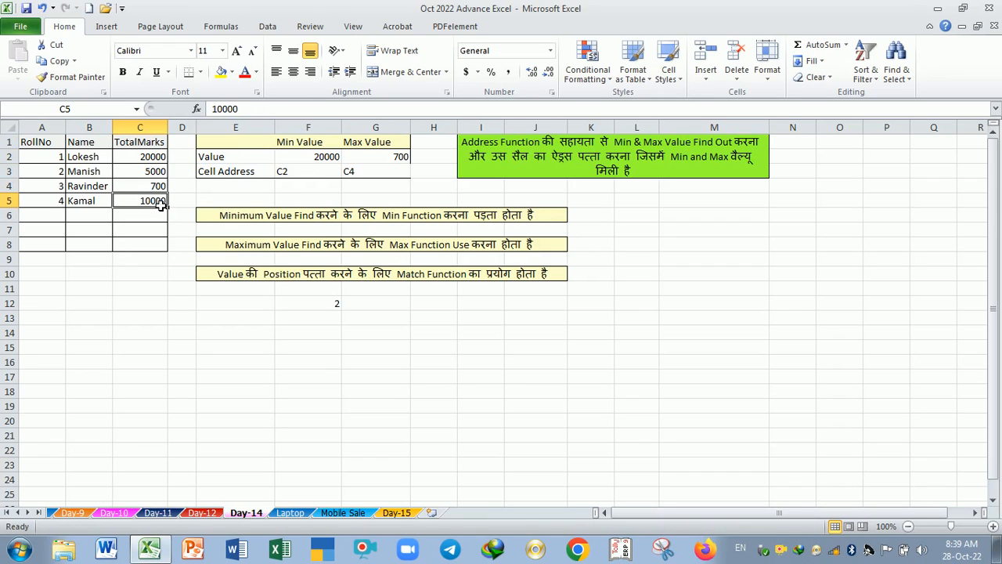
{"action": "double_click", "coordinate": [319, 304]}
{"action": "key", "text": "Return"}
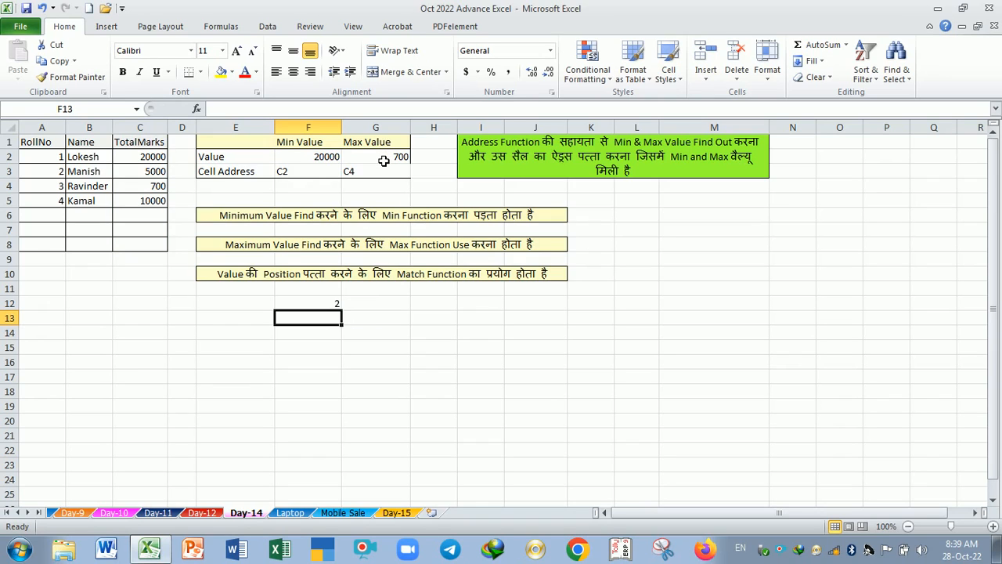
{"action": "left_click", "coordinate": [155, 144]}
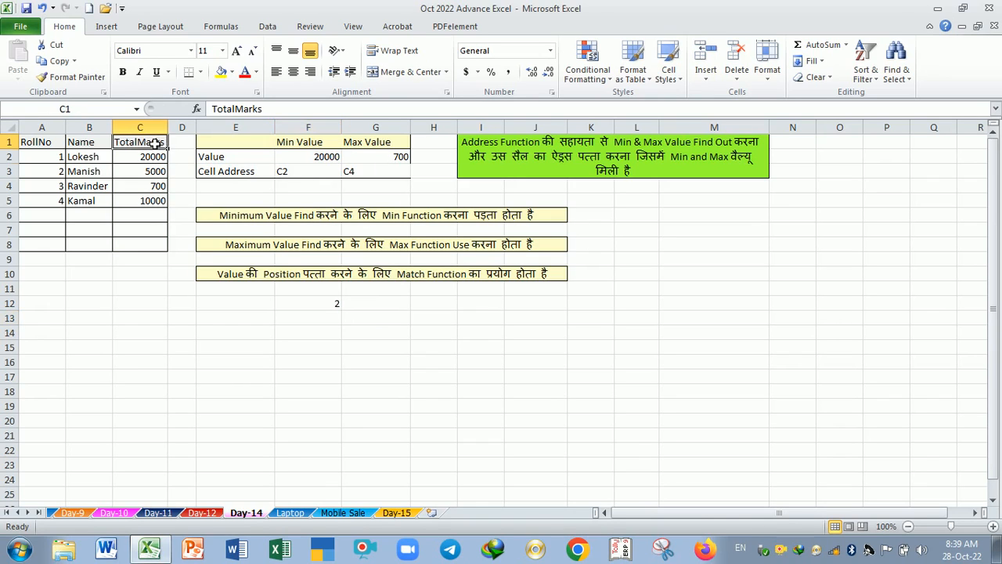
Enter =MATCH(G2,C1:C8,0) in G12 to find the exact-match position of the G2 value within the TotalMarks column.
{"action": "left_click_drag", "start_coordinate": [155, 143], "coordinate": [150, 233]}
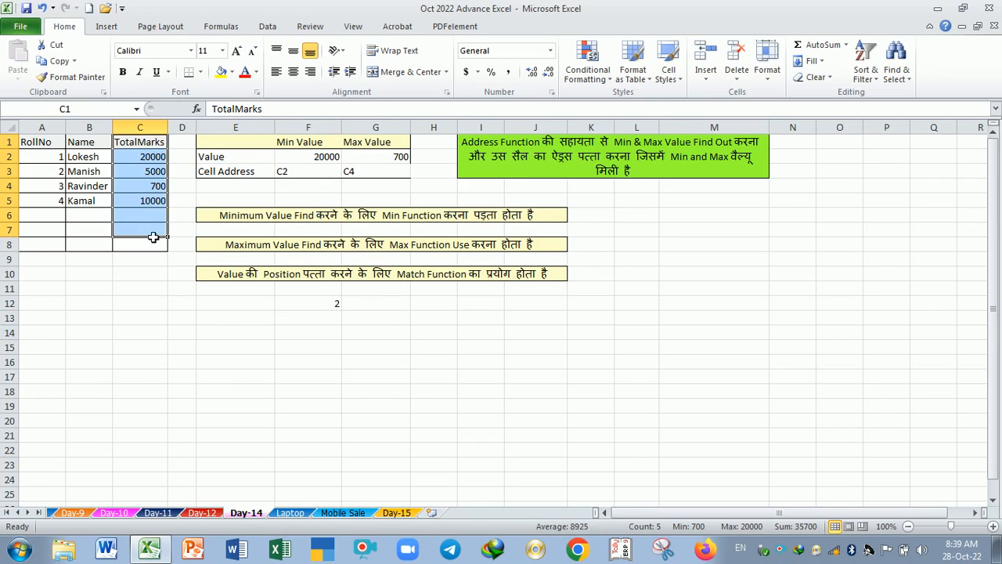
{"action": "left_click", "coordinate": [155, 190]}
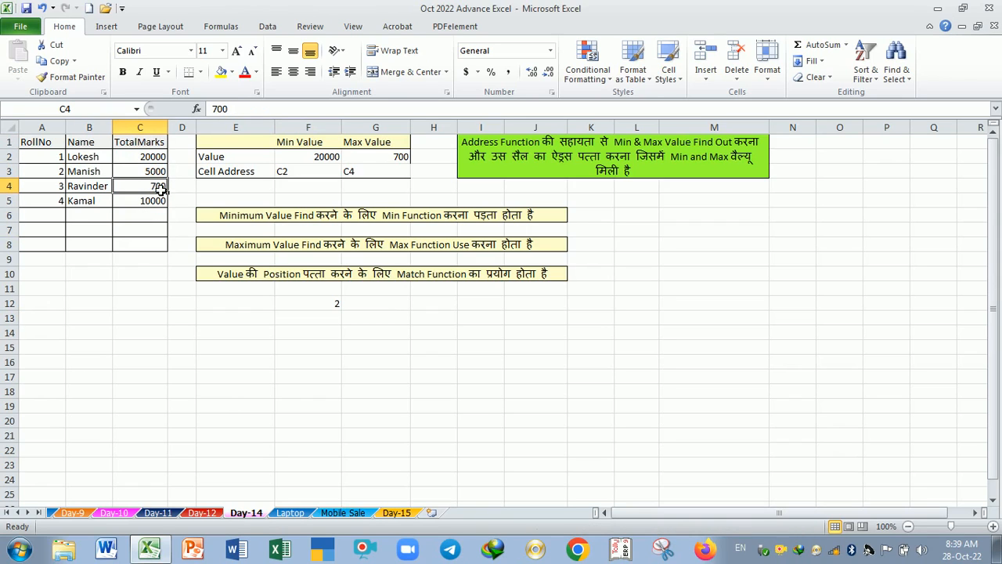
{"action": "left_click", "coordinate": [398, 310]}
{"action": "type", "text": "=mat"}
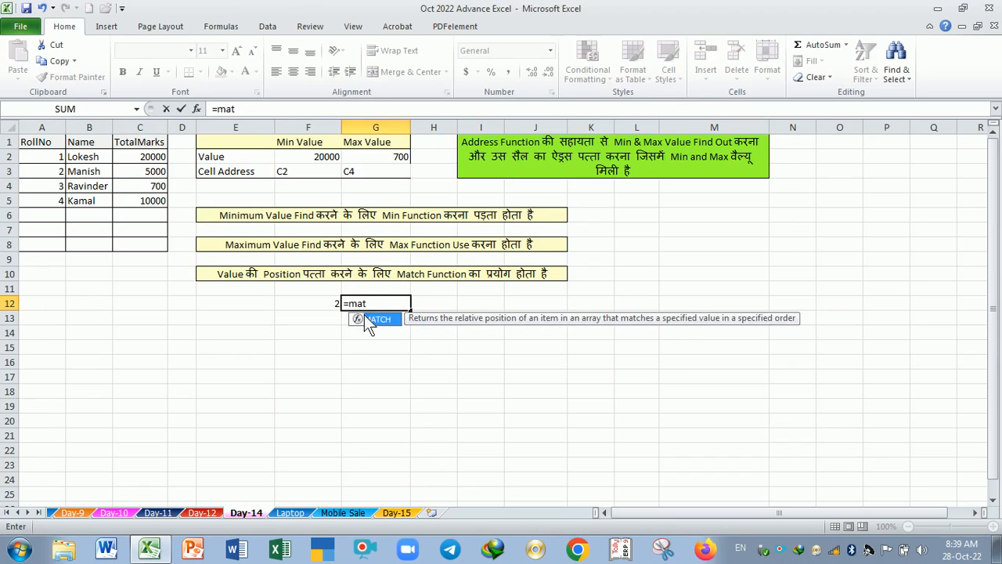
{"action": "double_click", "coordinate": [364, 316]}
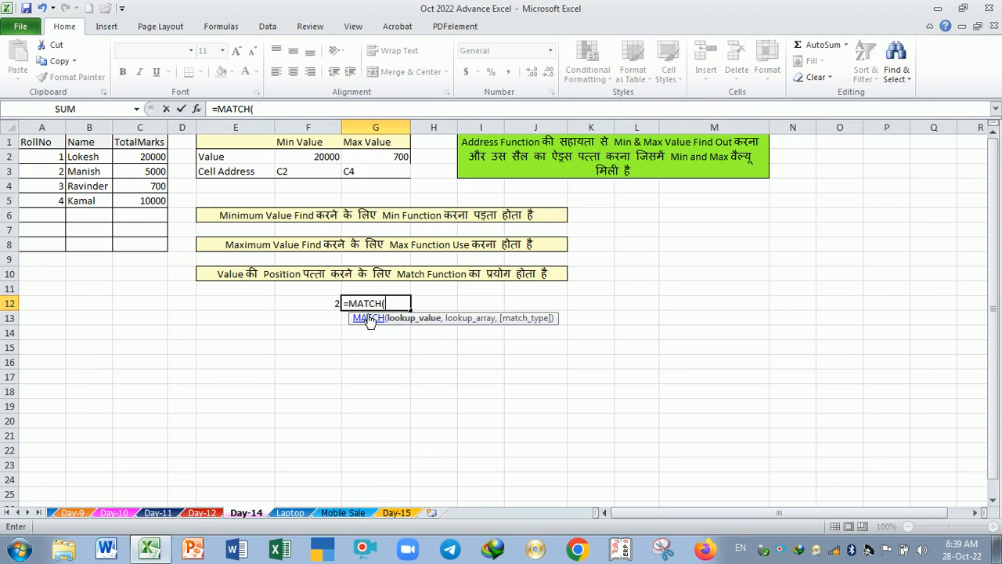
{"action": "left_click", "coordinate": [368, 162]}
{"action": "type", "text": ","}
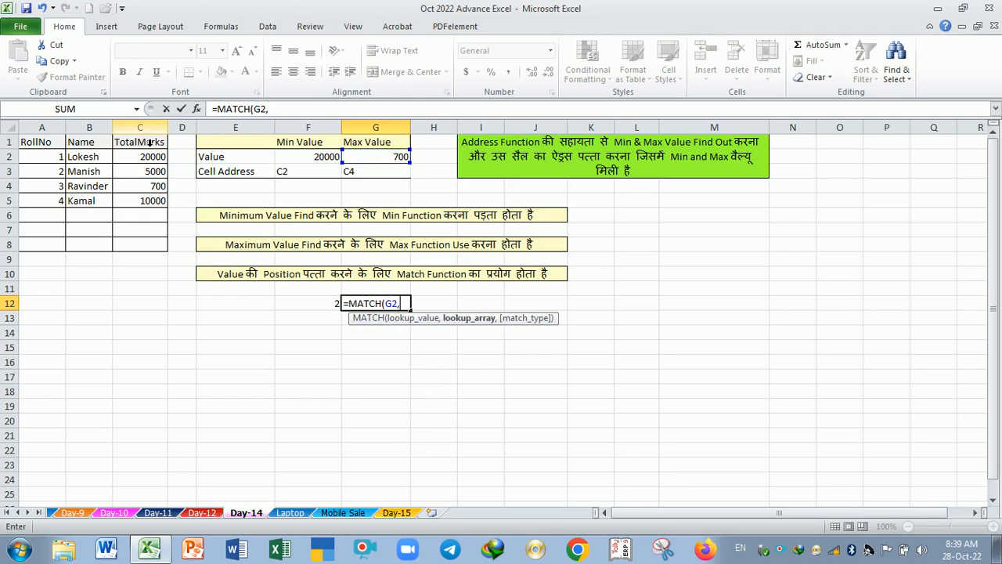
{"action": "left_click_drag", "start_coordinate": [149, 141], "coordinate": [151, 253]}
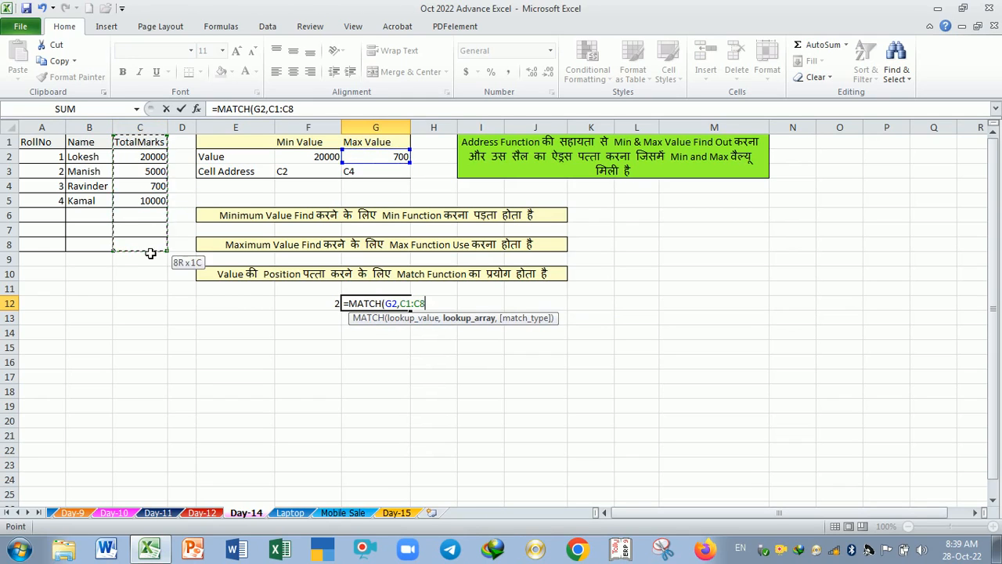
{"action": "type", "text": ","}
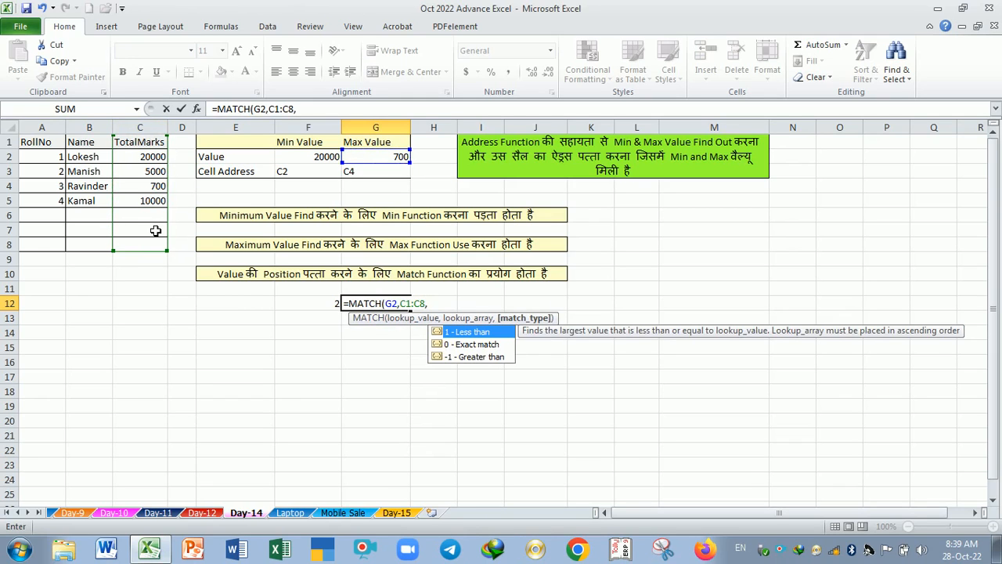
{"action": "type", "text": "0"}
{"action": "key", "text": "Return"}
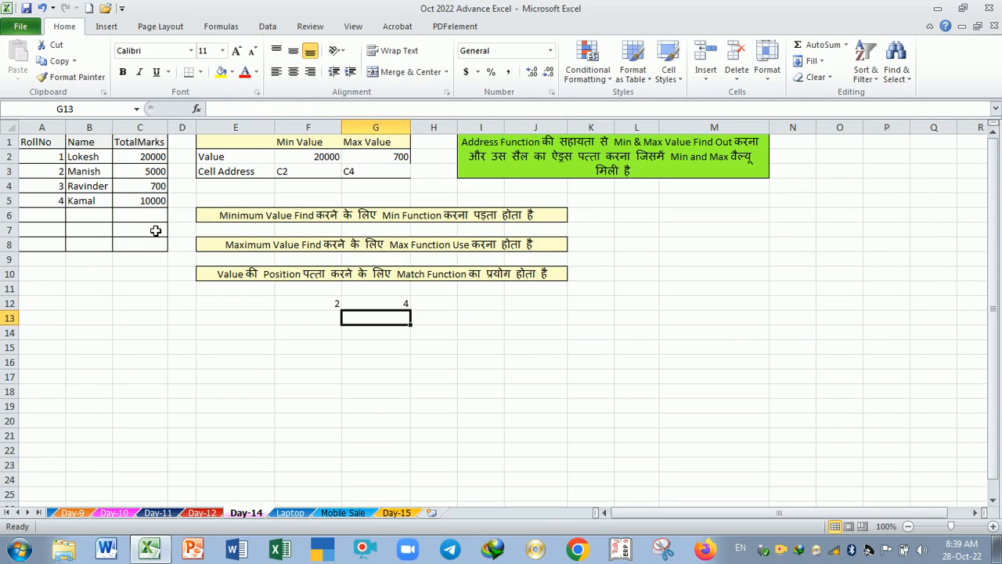
Compare the MATCH formula in G12 with cell C4, and examine the ADDRESS formula in F3.
{"action": "left_click", "coordinate": [146, 191]}
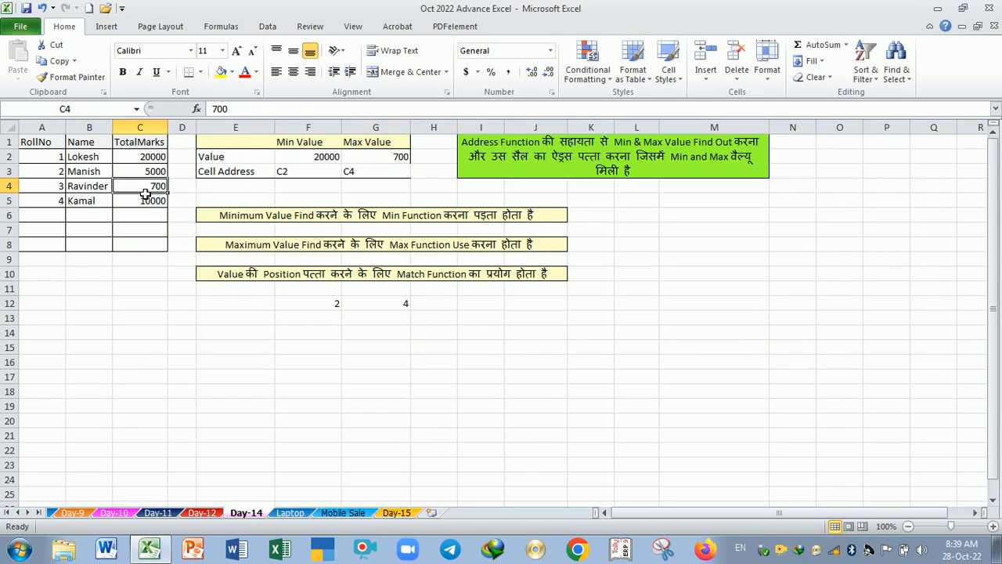
{"action": "left_click", "coordinate": [380, 308]}
{"action": "left_click", "coordinate": [386, 357]}
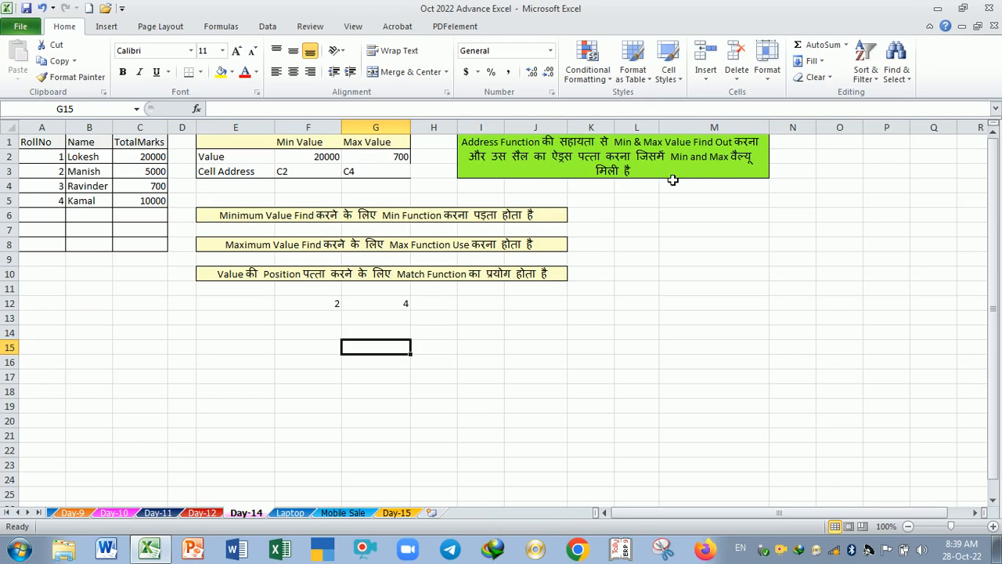
{"action": "left_click", "coordinate": [309, 174]}
{"action": "double_click", "coordinate": [302, 172]}
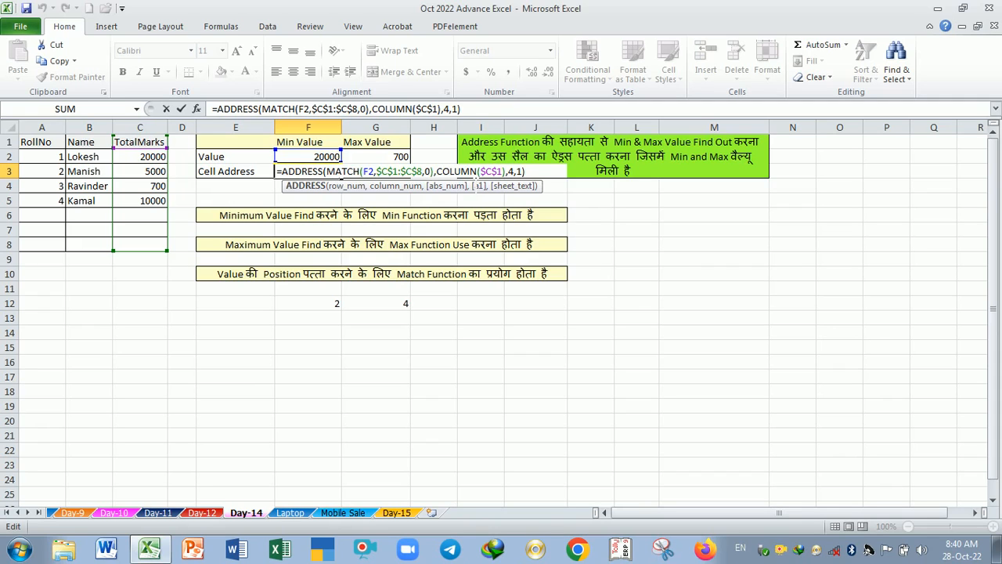
{"action": "key", "text": "Return"}
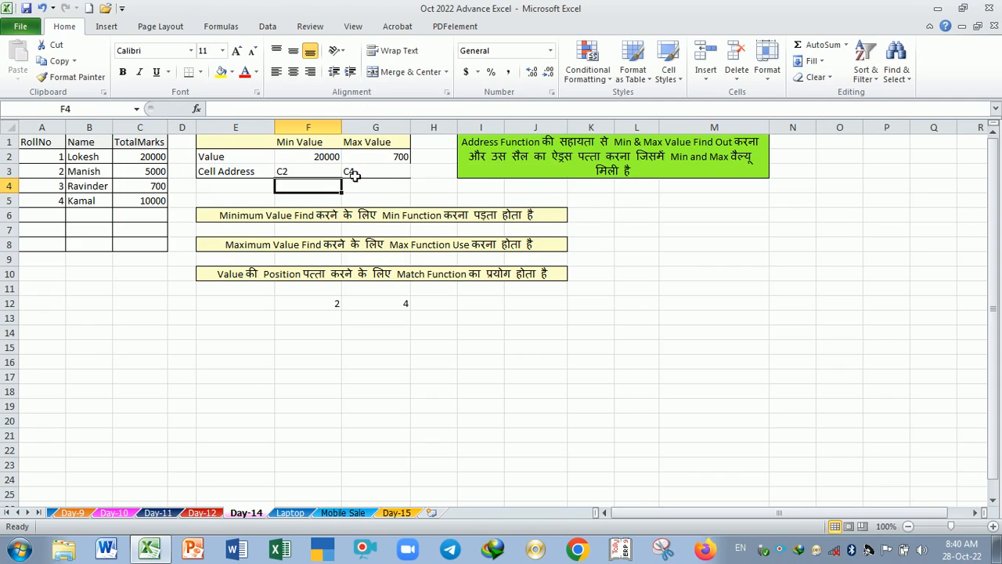
Clear F2:G2 and enter a MAX formula over C1:C8 in F2.
{"action": "left_click_drag", "start_coordinate": [303, 162], "coordinate": [365, 162]}
{"action": "key", "text": "Delete"}
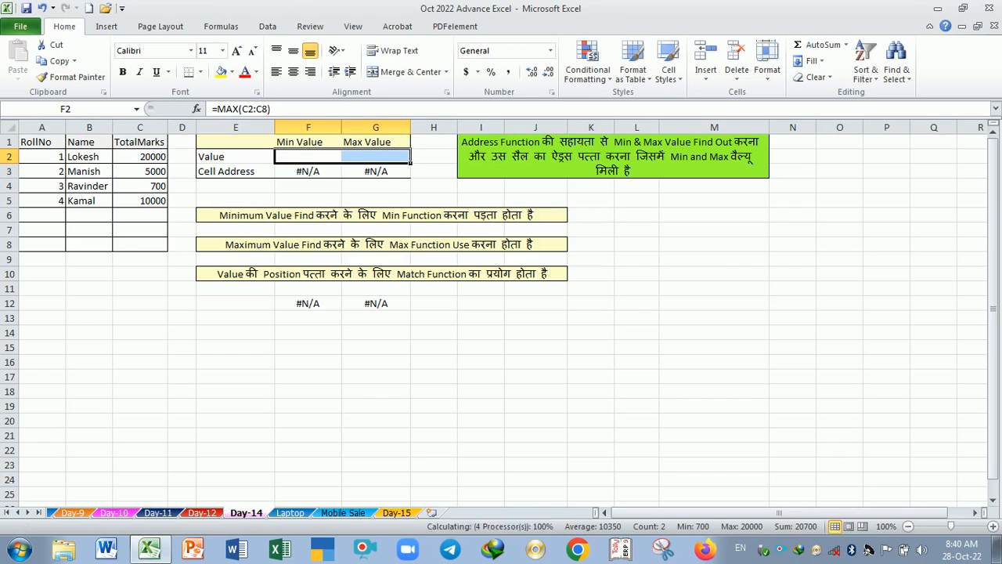
{"action": "type", "text": "="}
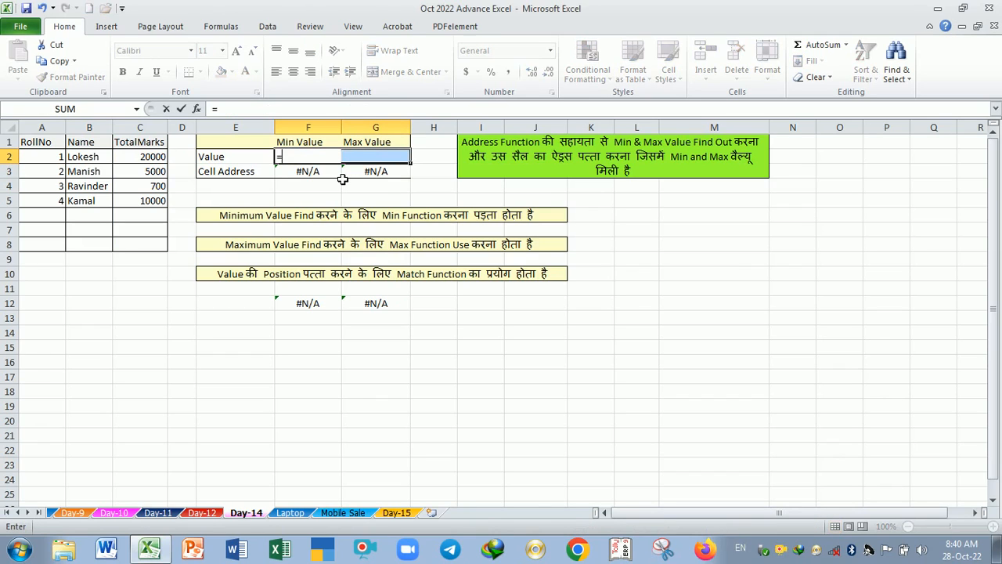
{"action": "type", "text": "max"}
{"action": "key", "text": "Tab"}
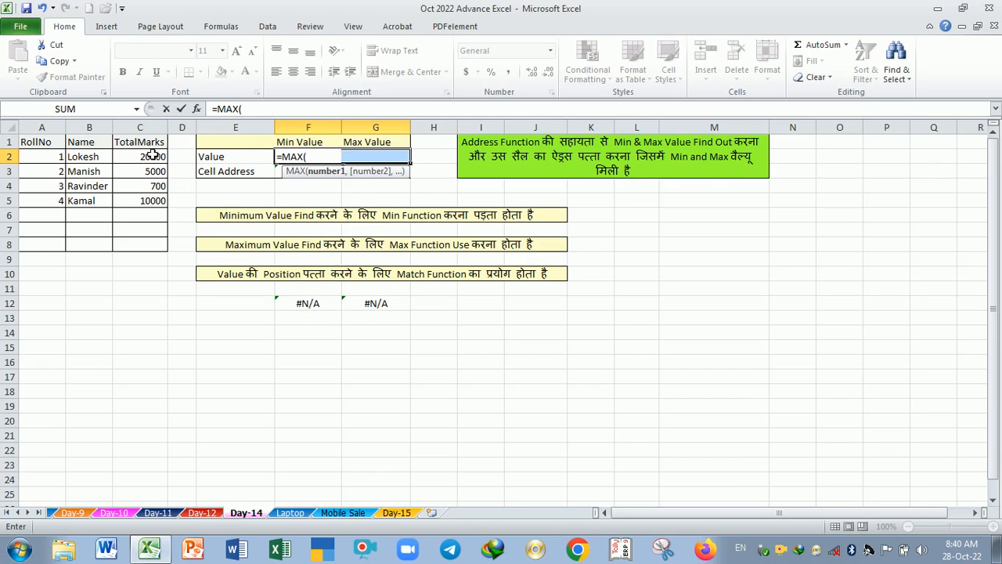
{"action": "left_click_drag", "start_coordinate": [152, 145], "coordinate": [149, 244]}
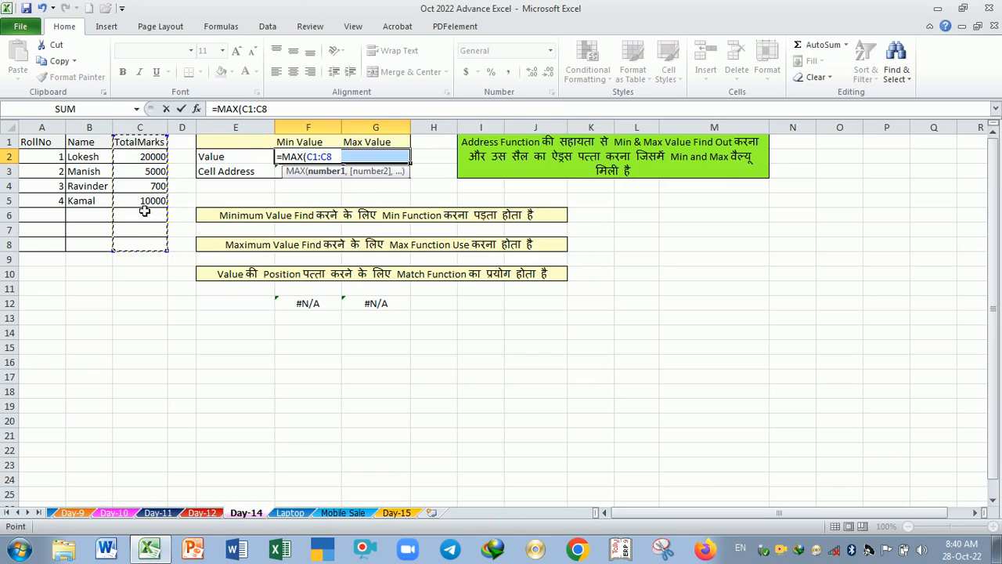
{"action": "key", "text": "Tab"}
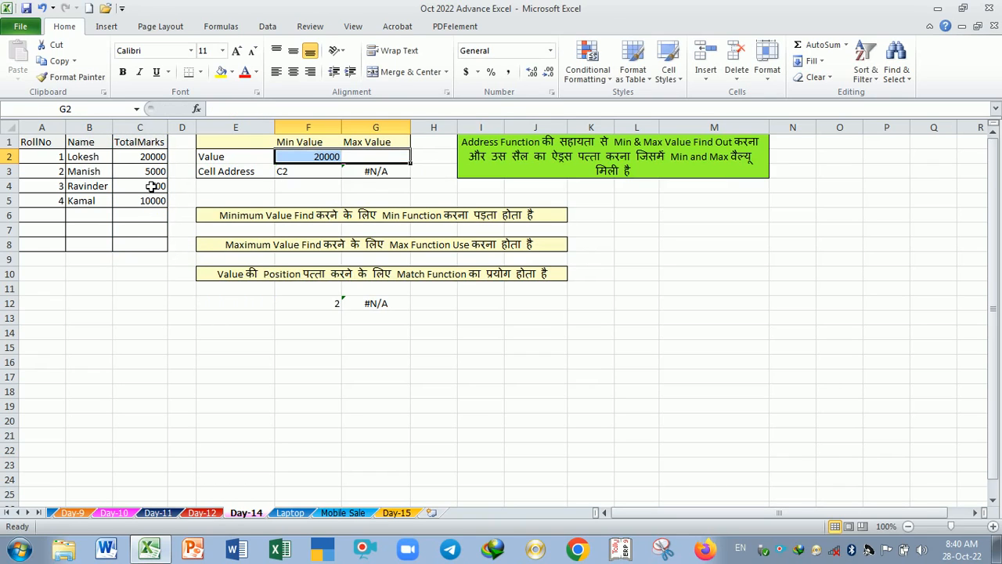
Enter a MIN formula over the TotalMarks range C1:C8 in G2.
{"action": "left_click", "coordinate": [350, 161]}
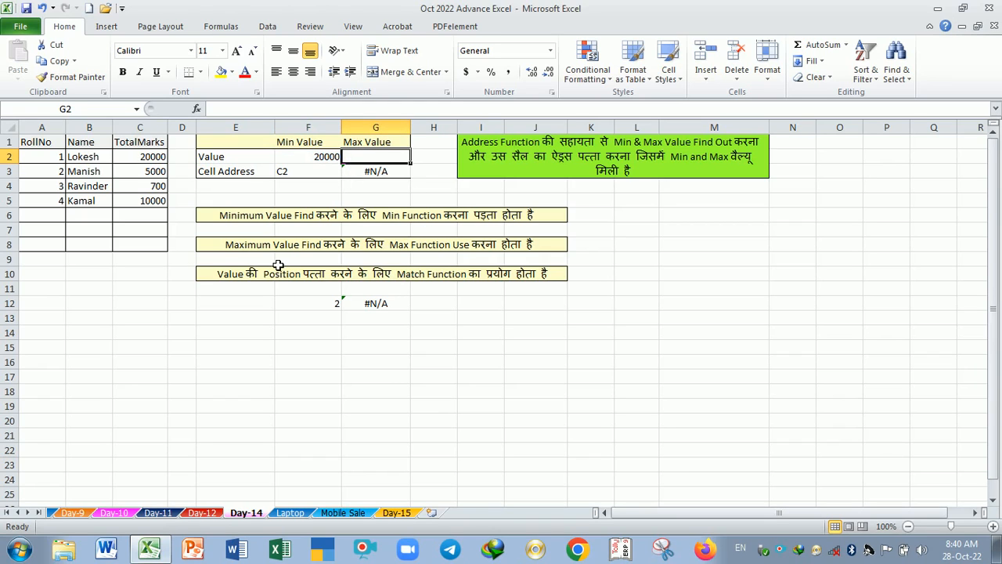
{"action": "type", "text": "=min"}
{"action": "key", "text": "Tab"}
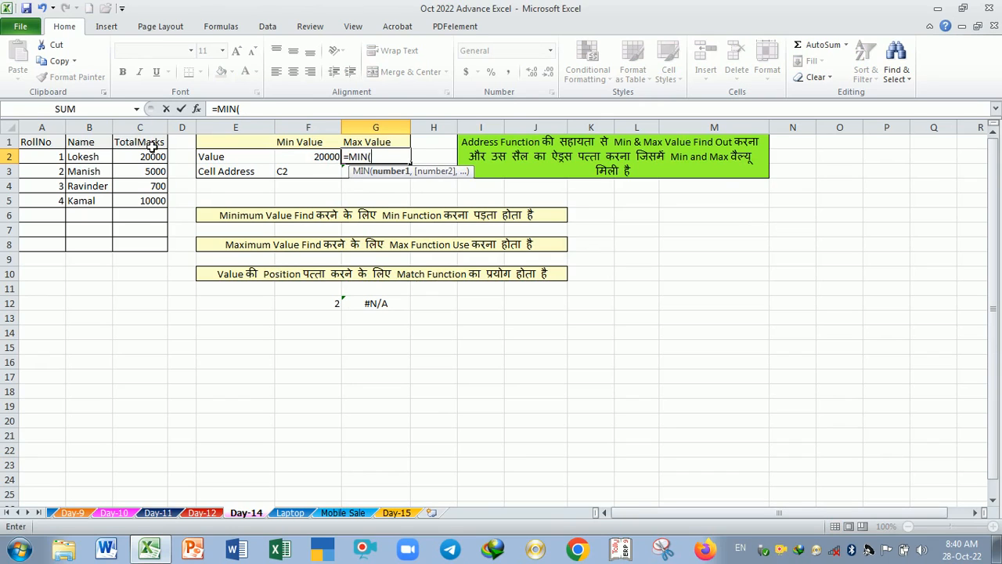
{"action": "left_click_drag", "start_coordinate": [150, 145], "coordinate": [151, 205]}
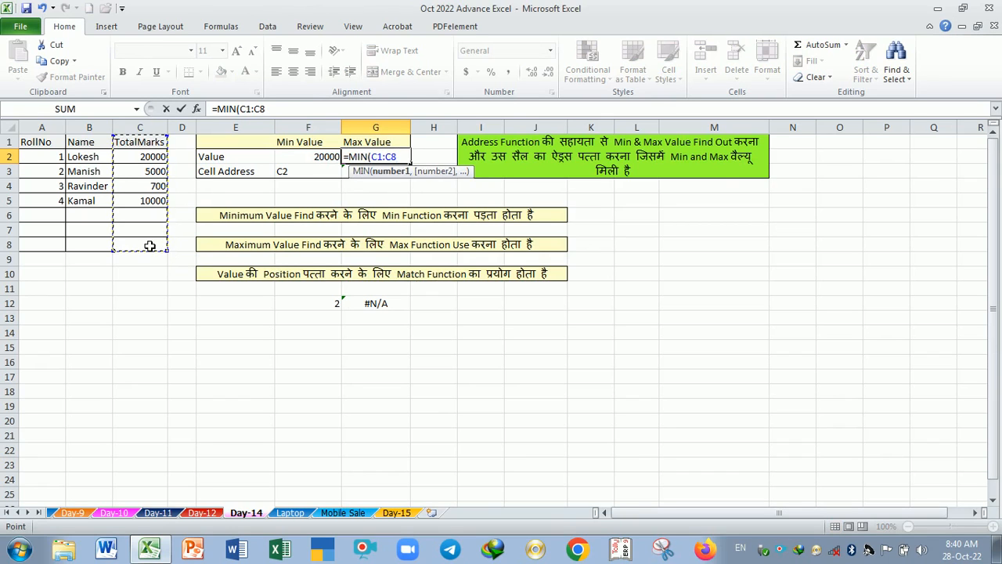
{"action": "key", "text": "Return"}
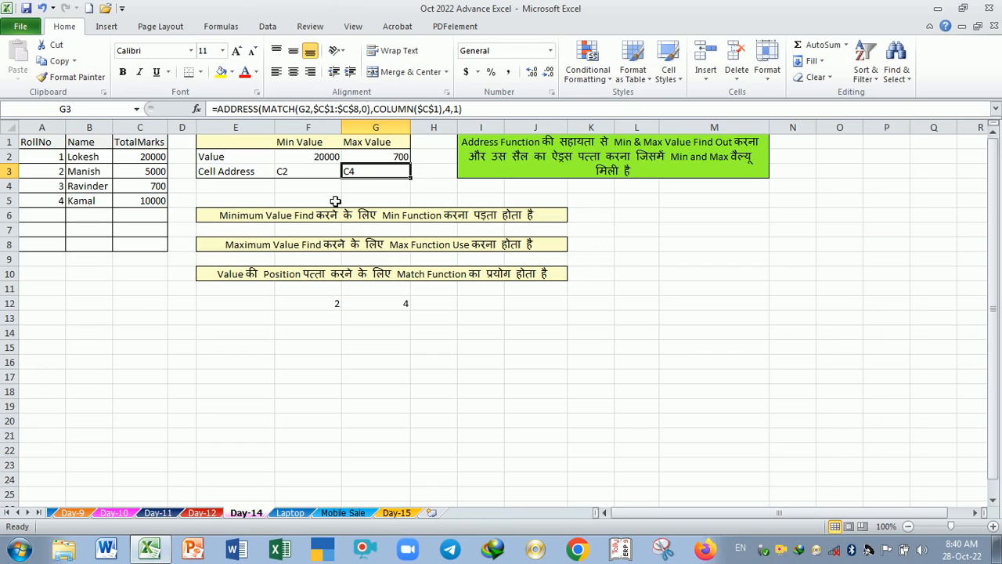
Clear the Cell Address formulas in F3:G3 and start an ADDRESS formula in F3.
{"action": "left_click", "coordinate": [297, 175]}
{"action": "left_click_drag", "start_coordinate": [298, 174], "coordinate": [392, 181]}
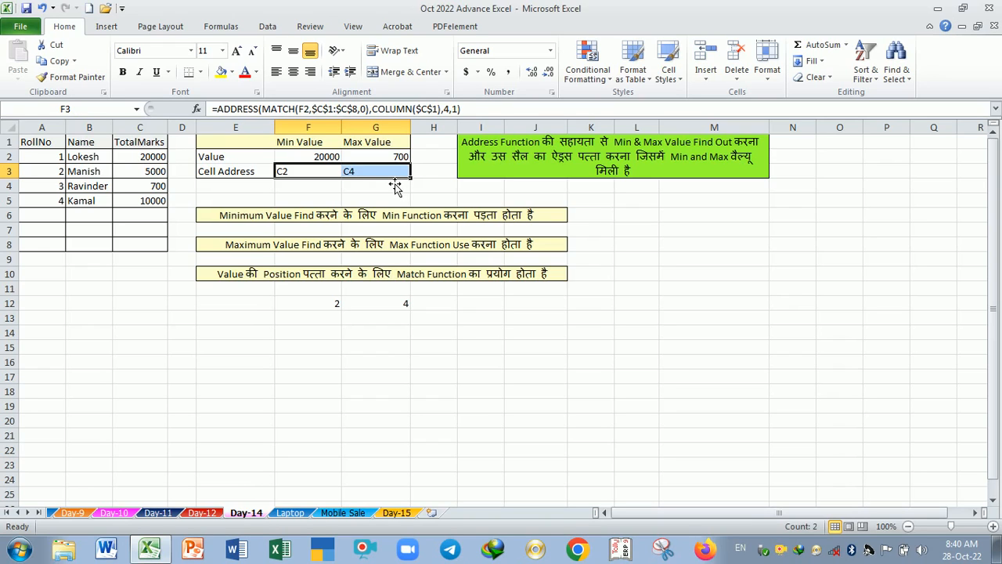
{"action": "key", "text": "Delete"}
{"action": "type", "text": "="}
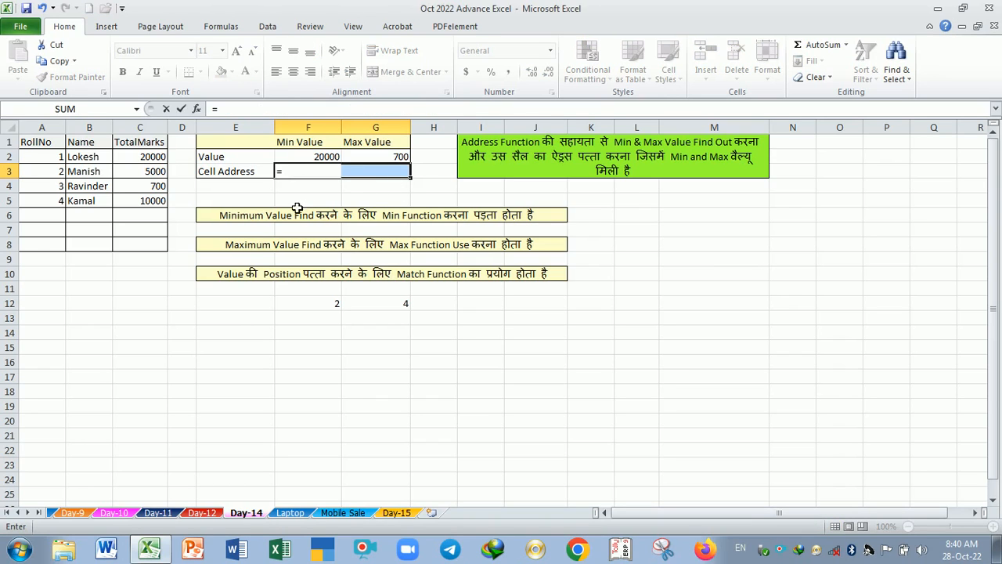
{"action": "type", "text": "ad"}
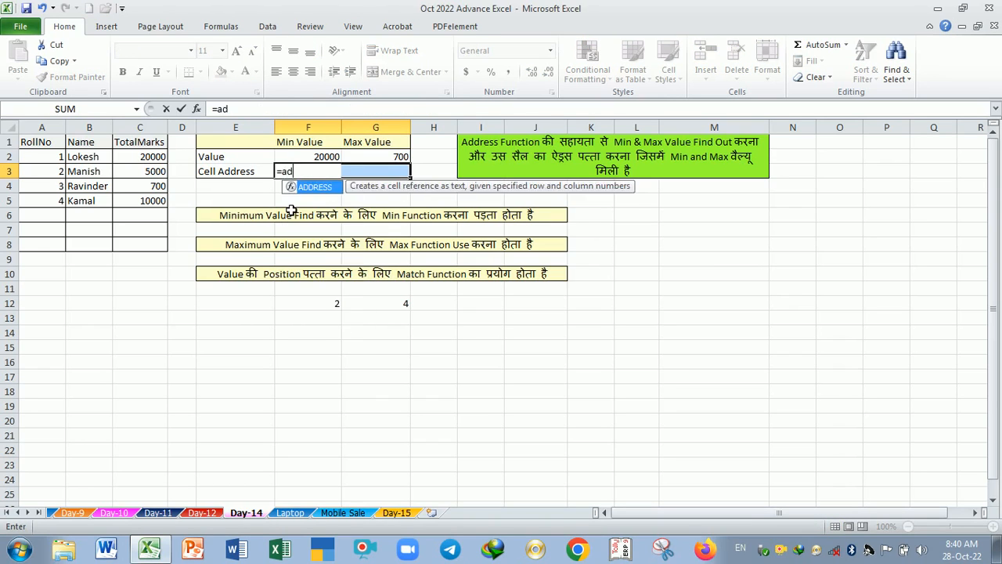
{"action": "key", "text": "Tab"}
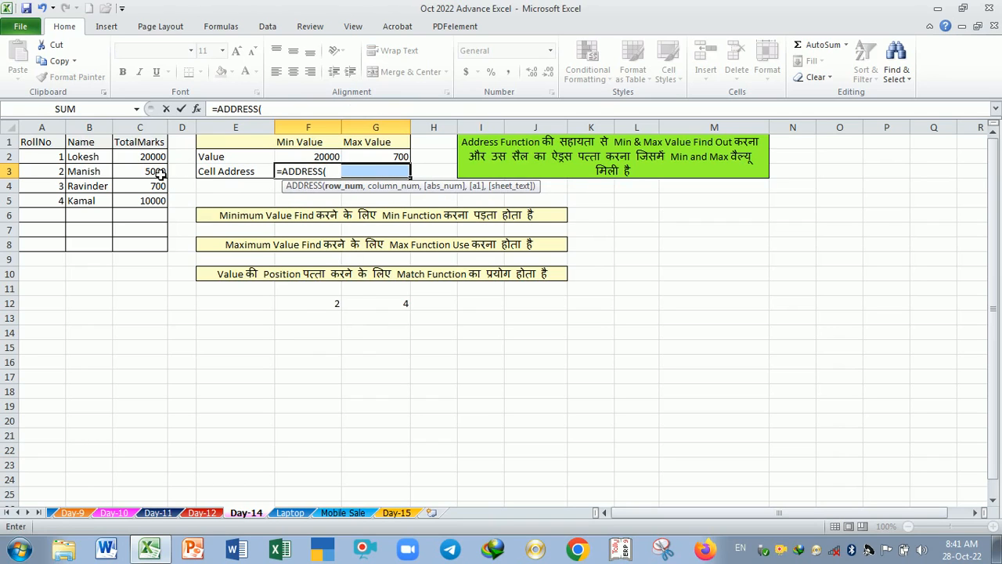
Supply MATCH(F2,$C$1:$C$8,0) as the row_num argument of the ADDRESS formula in F3.
{"action": "type", "text": "match"}
{"action": "key", "text": "Tab"}
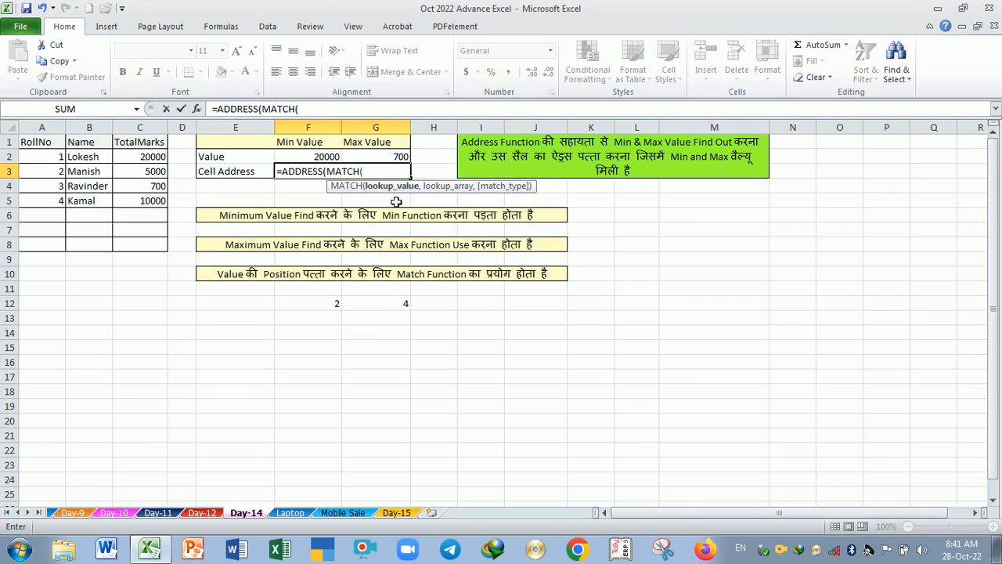
{"action": "left_click", "coordinate": [319, 157]}
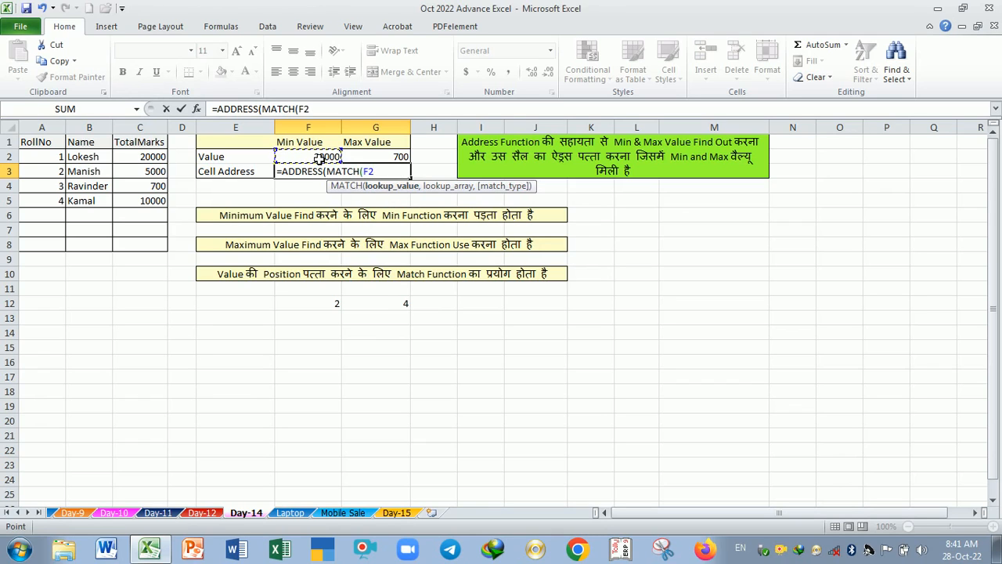
{"action": "type", "text": ","}
{"action": "left_click_drag", "start_coordinate": [159, 148], "coordinate": [151, 246]}
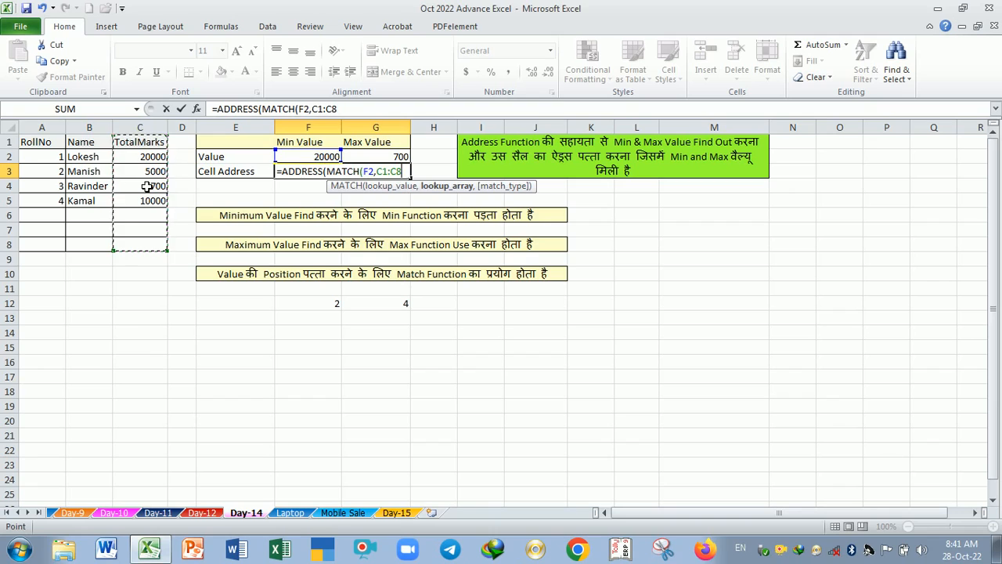
{"action": "key", "text": "F4"}
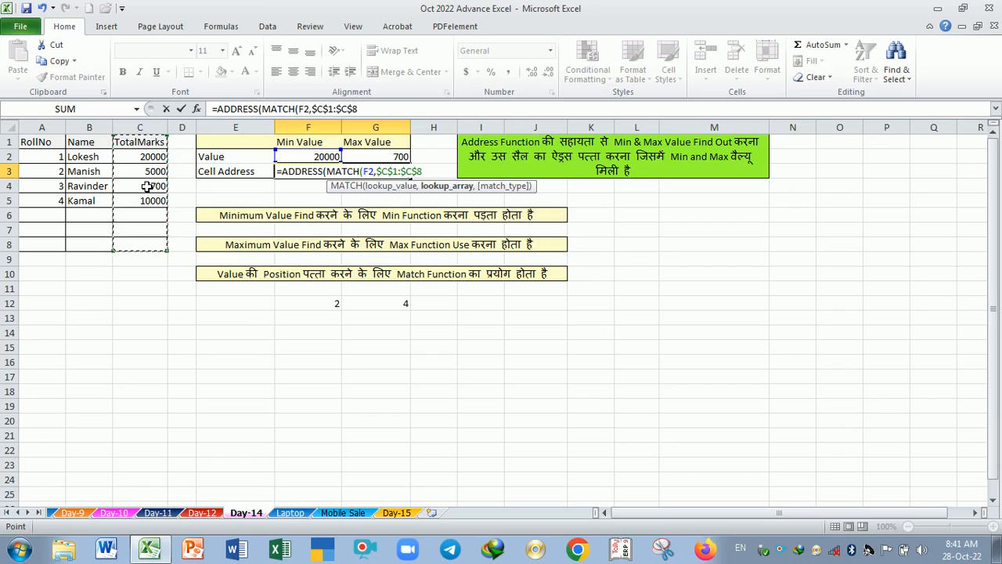
{"action": "type", "text": ","}
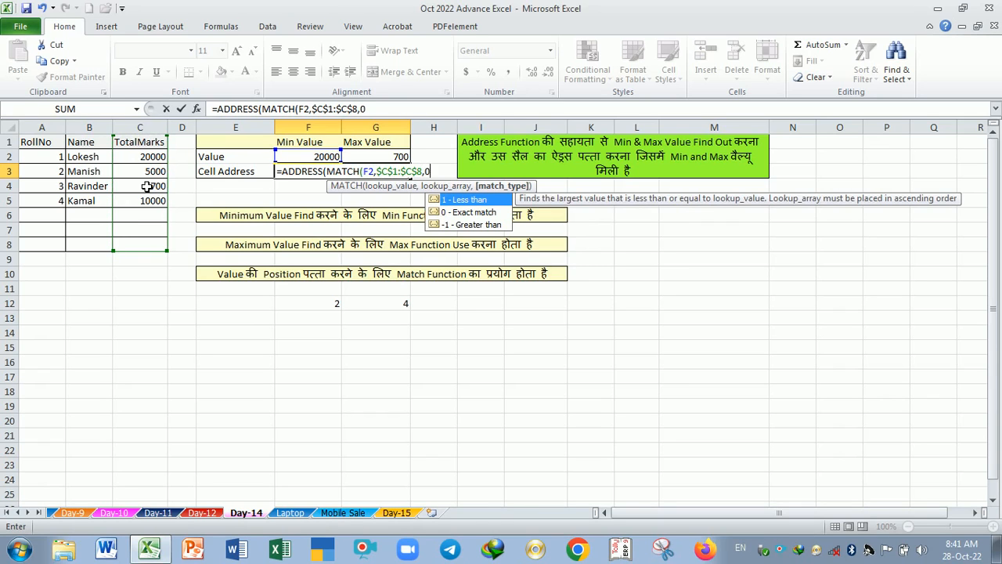
{"action": "type", "text": "0)"}
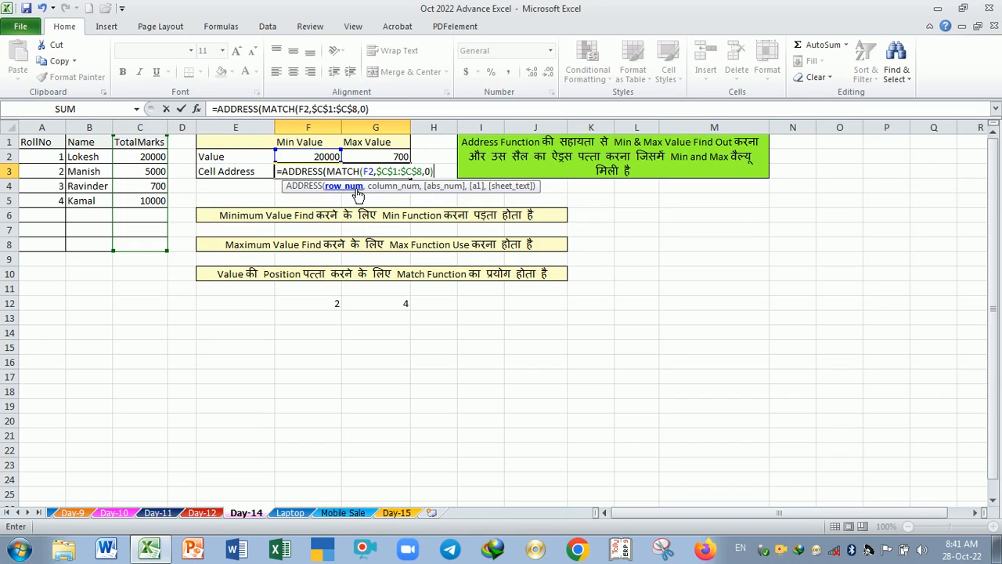
Supply COLUMN($C$1) as the column_num argument of the ADDRESS formula in F3.
{"action": "type", "text": ","}
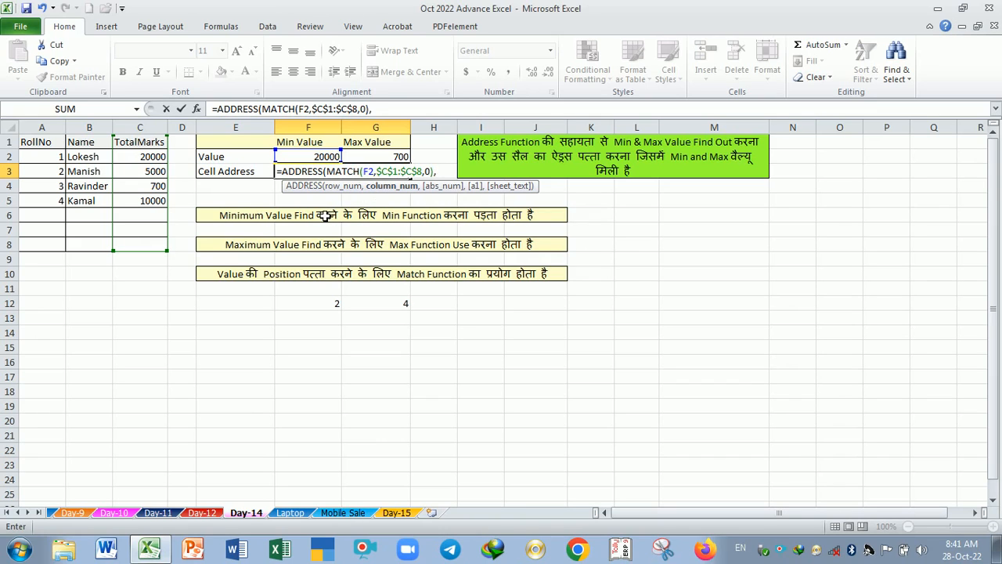
{"action": "type", "text": "col"}
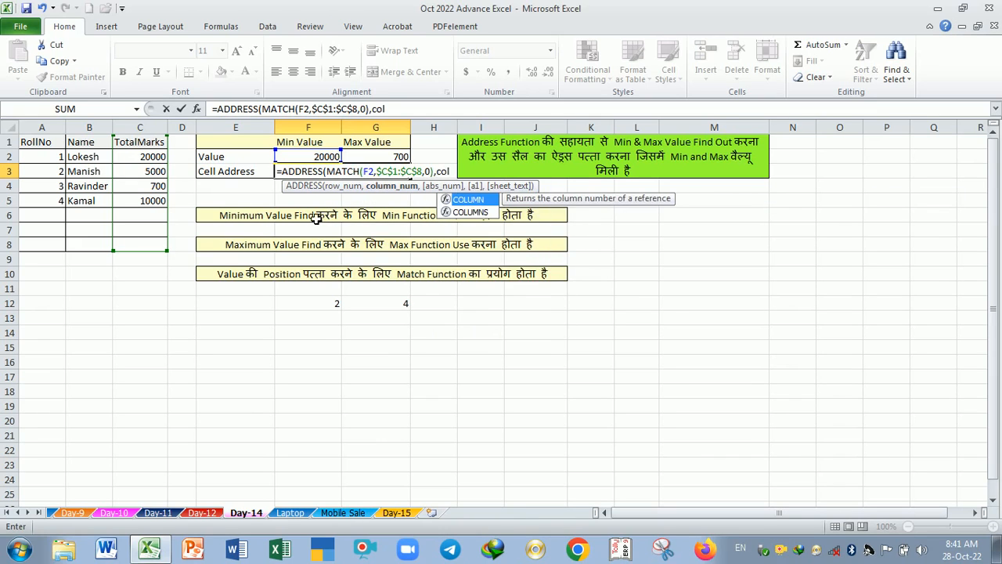
{"action": "key", "text": "Tab"}
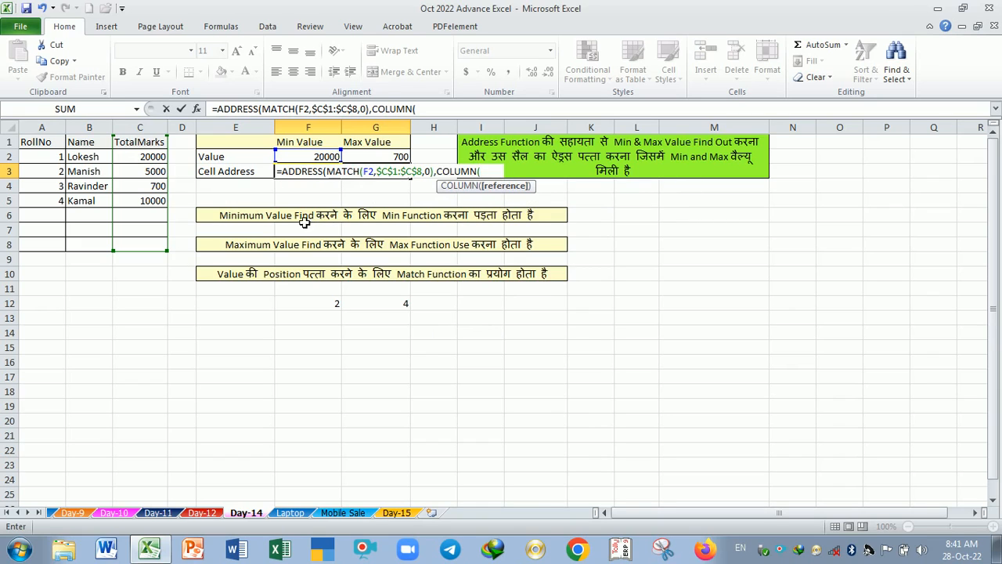
{"action": "left_click", "coordinate": [154, 147]}
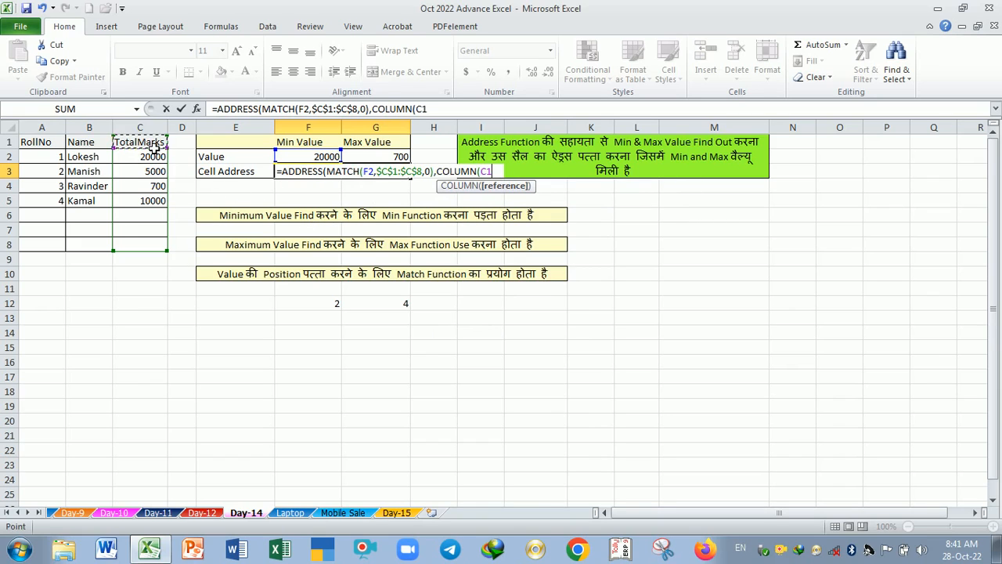
{"action": "key", "text": "F4"}
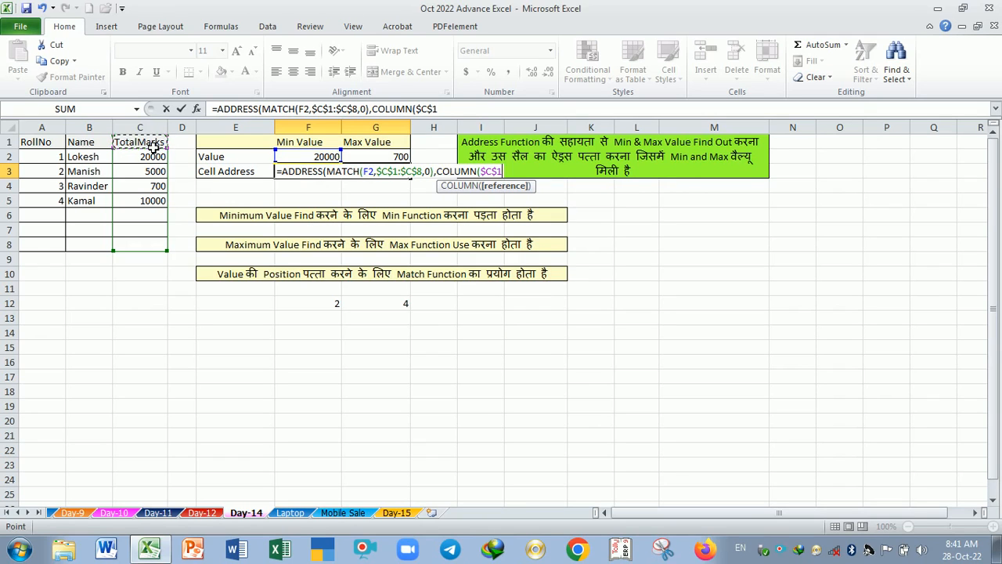
{"action": "type", "text": "),"}
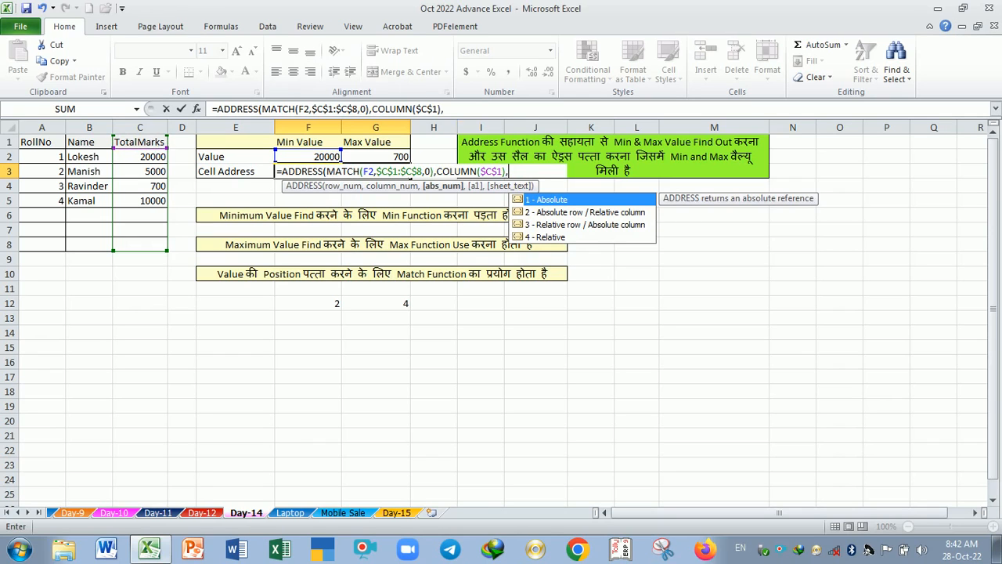
Complete the F3 ADDRESS formula with abs_num 4 for a relative reference and a1 set to 1 for A1 style.
{"action": "left_click", "coordinate": [557, 238]}
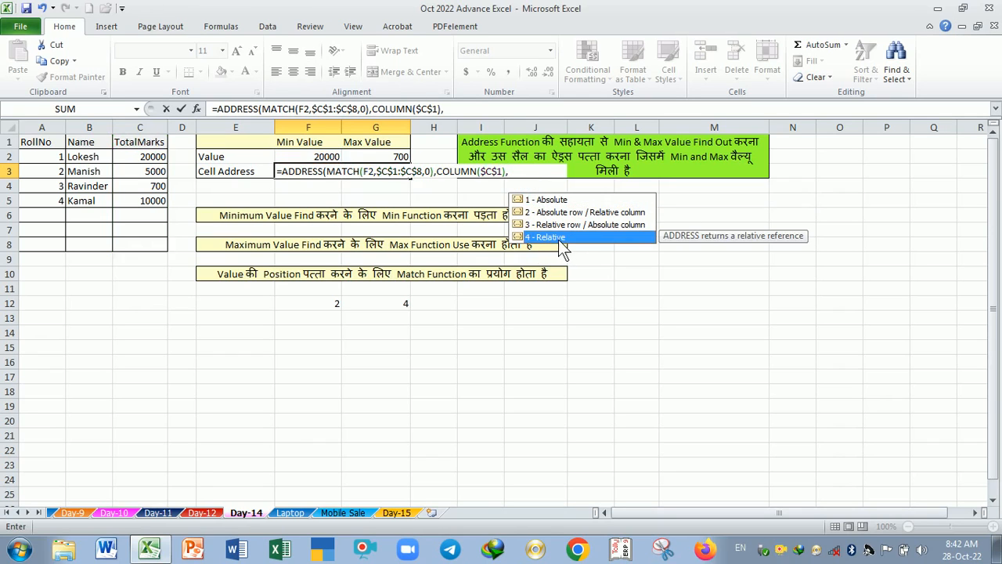
{"action": "type", "text": "4"}
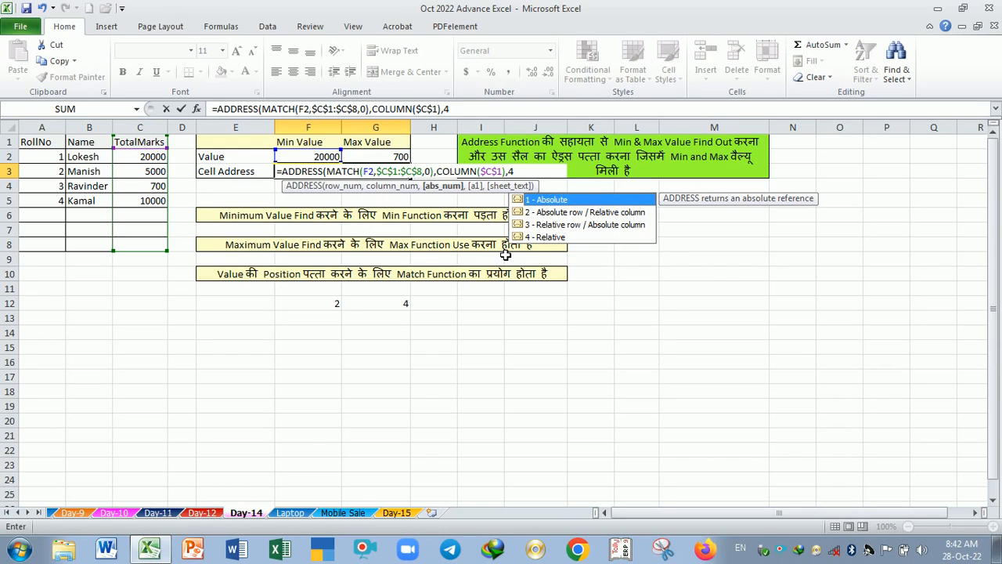
{"action": "type", "text": ","}
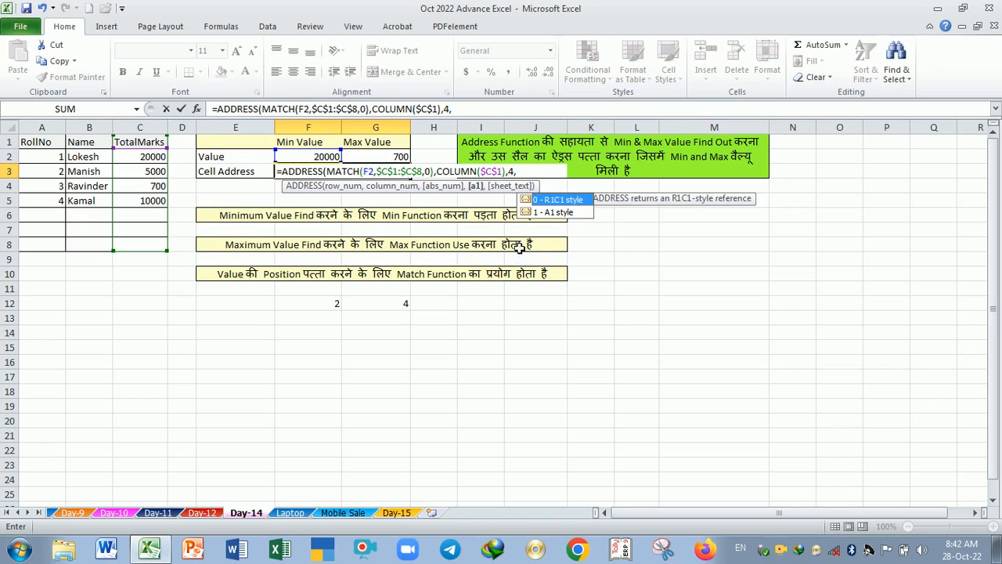
{"action": "type", "text": "1"}
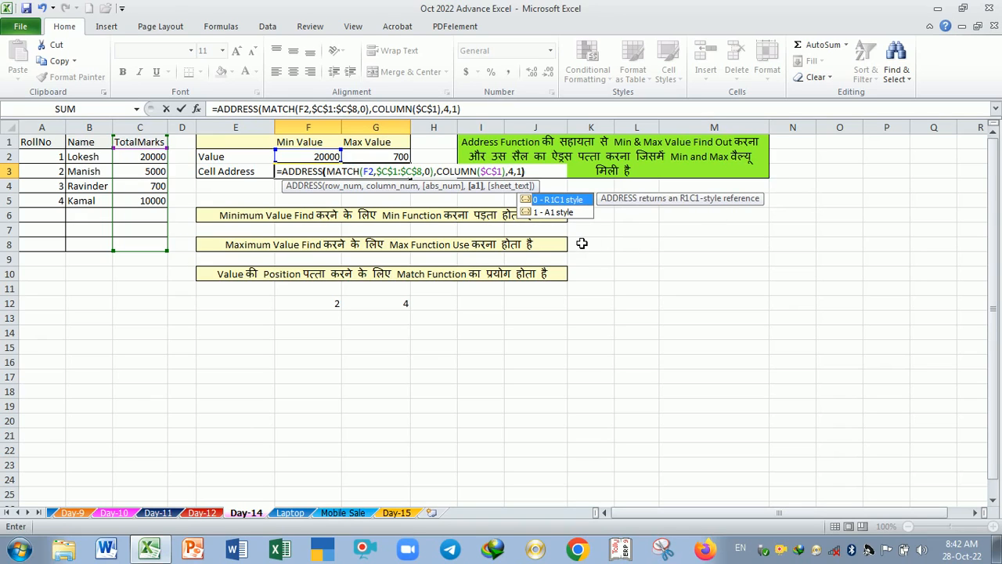
{"action": "key", "text": "Return"}
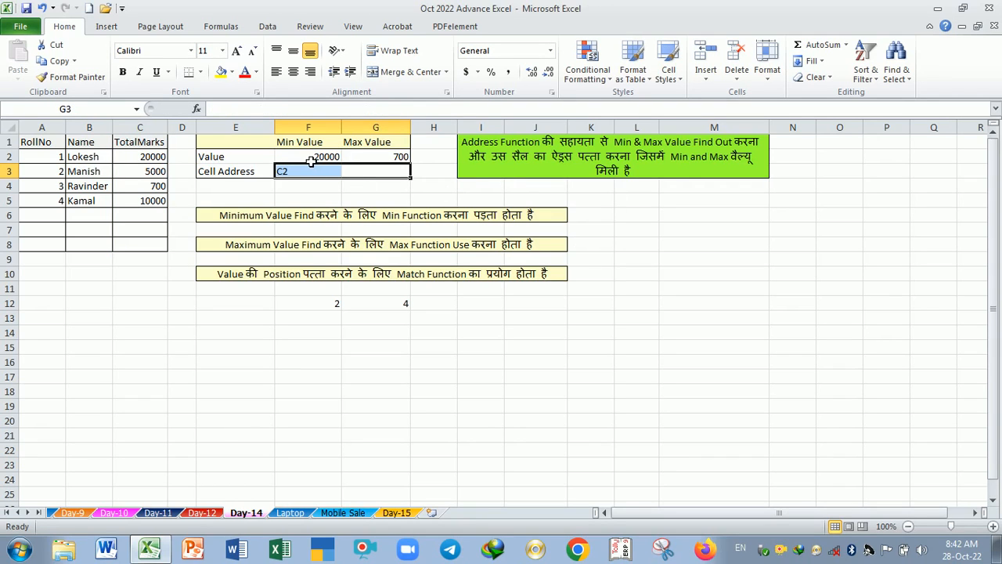
Check F3's address against the TotalMarks data and fill the formula from F3 into G3.
{"action": "left_click", "coordinate": [311, 160]}
{"action": "left_click", "coordinate": [310, 176]}
{"action": "left_click", "coordinate": [151, 159]}
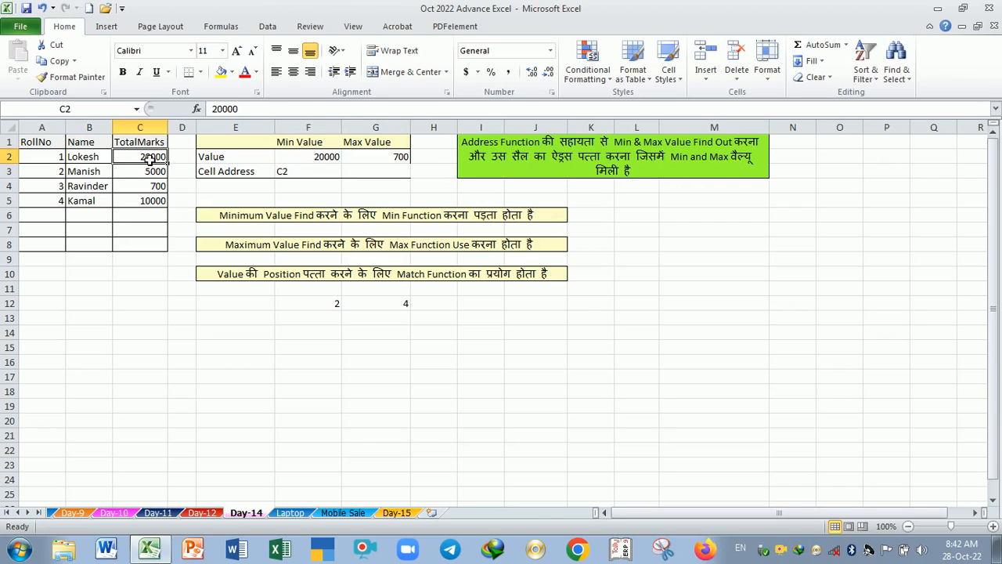
{"action": "left_click", "coordinate": [321, 176]}
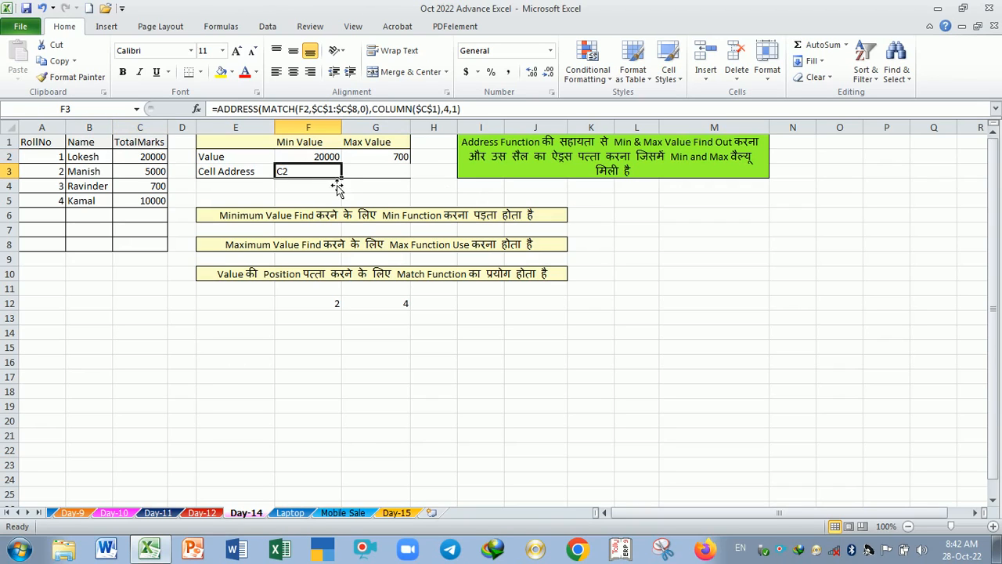
{"action": "left_click_drag", "start_coordinate": [348, 184], "coordinate": [393, 182]}
{"action": "left_click", "coordinate": [385, 202]}
{"action": "left_click", "coordinate": [384, 160]}
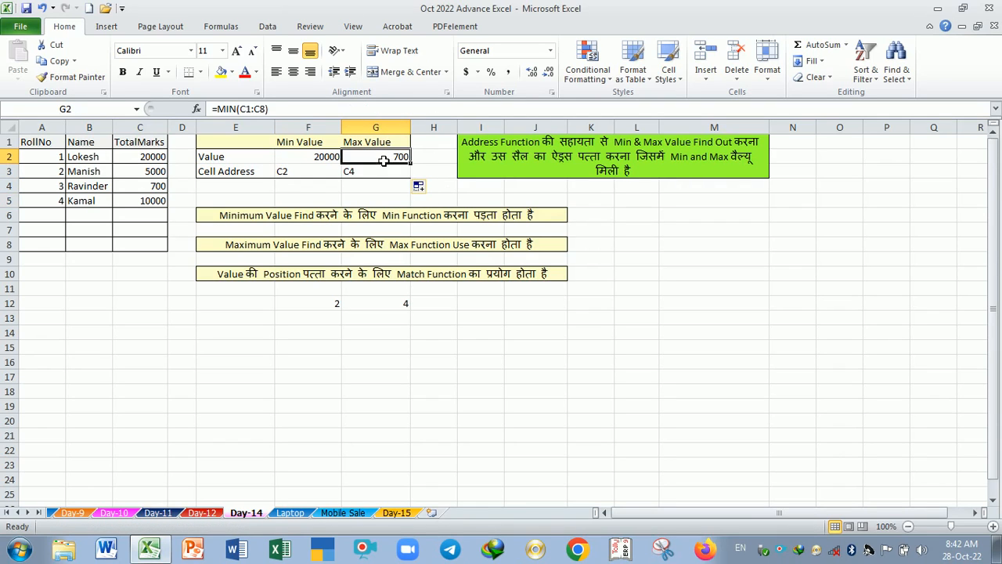
{"action": "left_click", "coordinate": [382, 177]}
{"action": "left_click", "coordinate": [380, 191]}
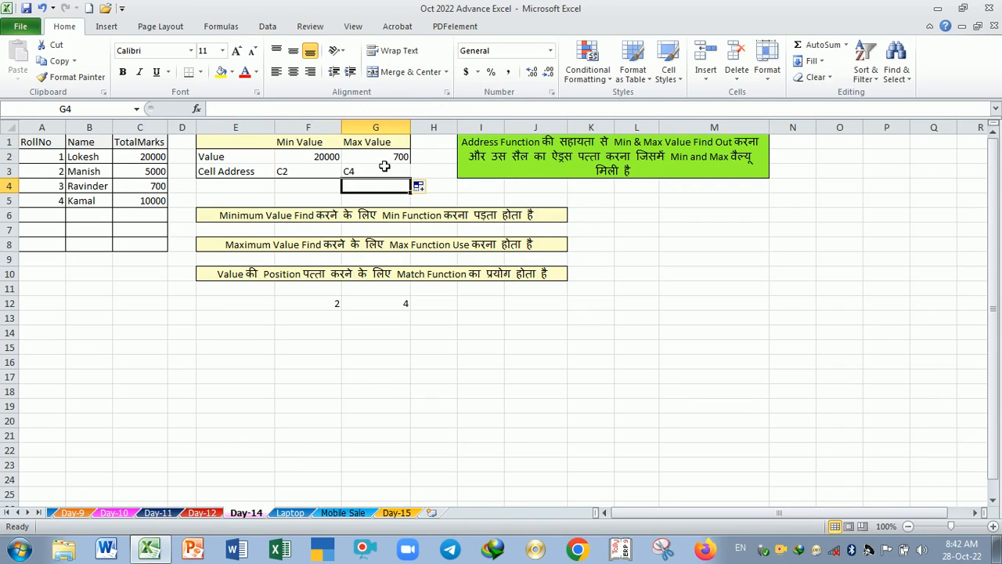
{"action": "left_click", "coordinate": [384, 160]}
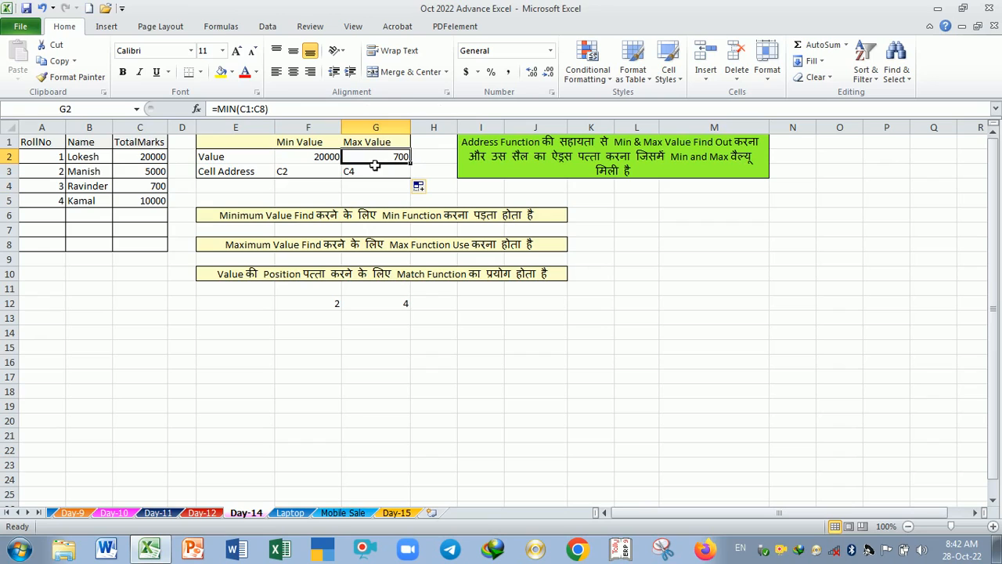
Paste the TotalMarks value from C5 over G2 to test the Cell Address formula in G3.
{"action": "left_click", "coordinate": [151, 203]}
{"action": "key", "text": "ctrl+c"}
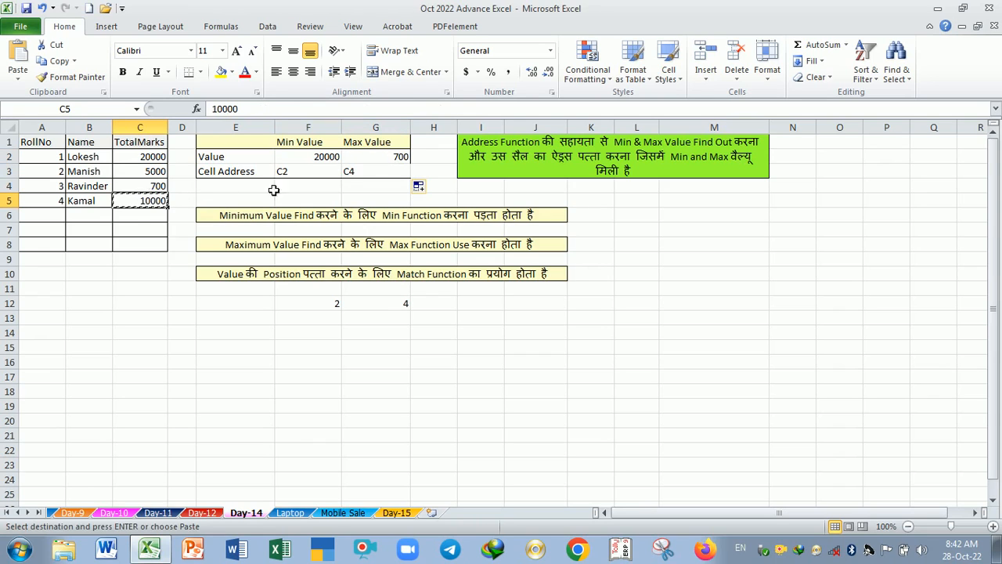
{"action": "left_click", "coordinate": [389, 158]}
{"action": "key", "text": "ctrl+v"}
{"action": "left_click", "coordinate": [383, 190]}
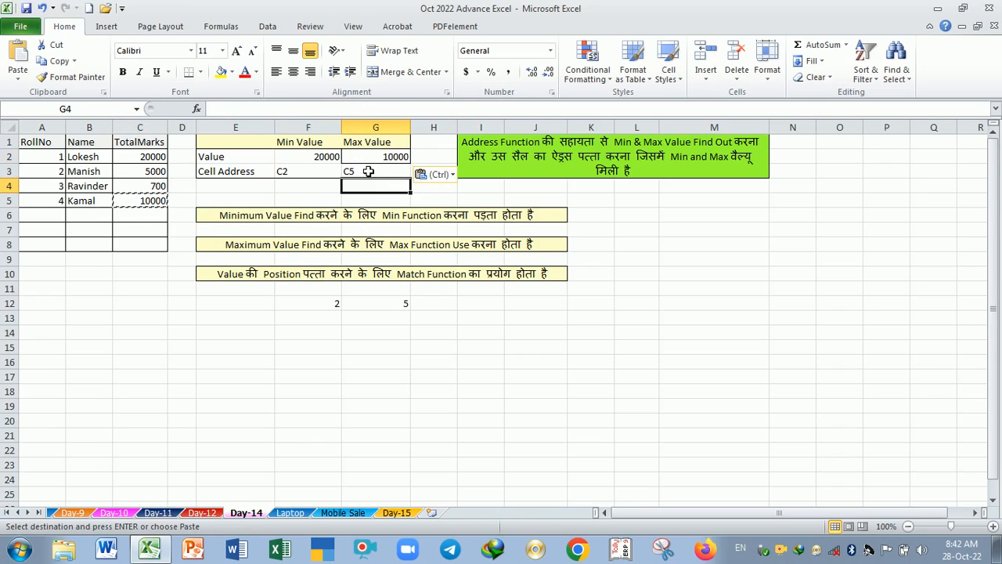
{"action": "left_click", "coordinate": [373, 174]}
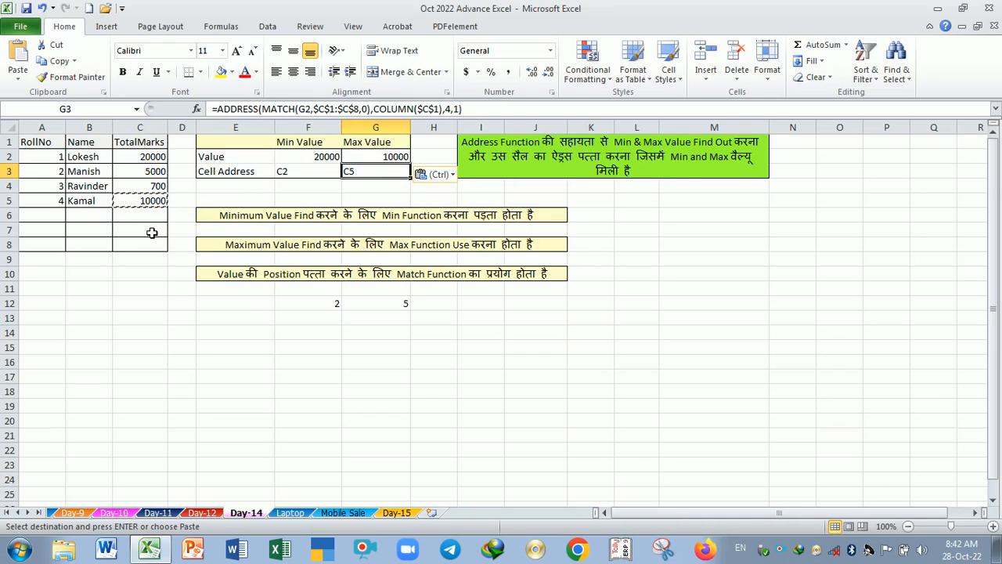
Set the first student's TotalMarks value in C2 to 200.
{"action": "left_click", "coordinate": [154, 160]}
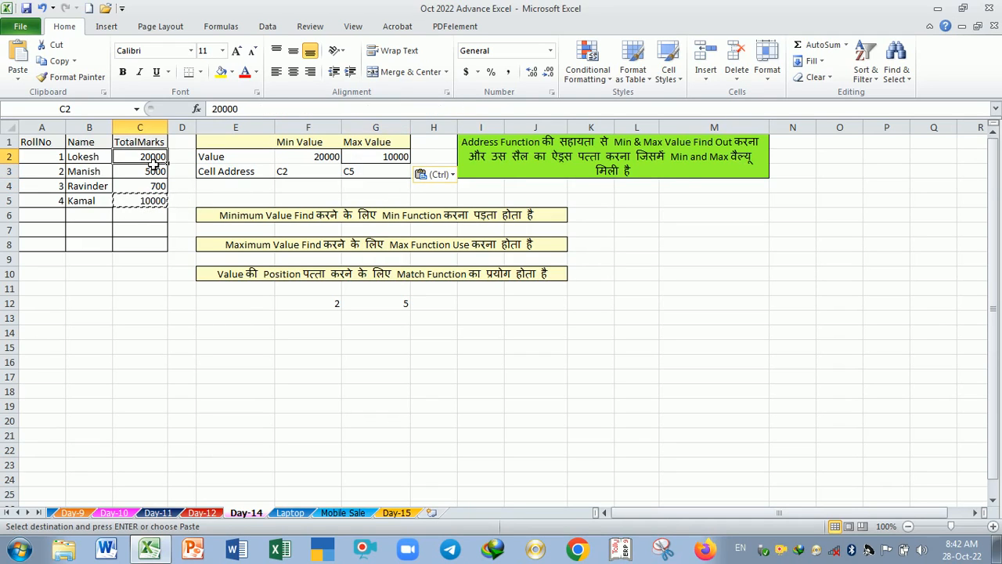
{"action": "type", "text": "200"}
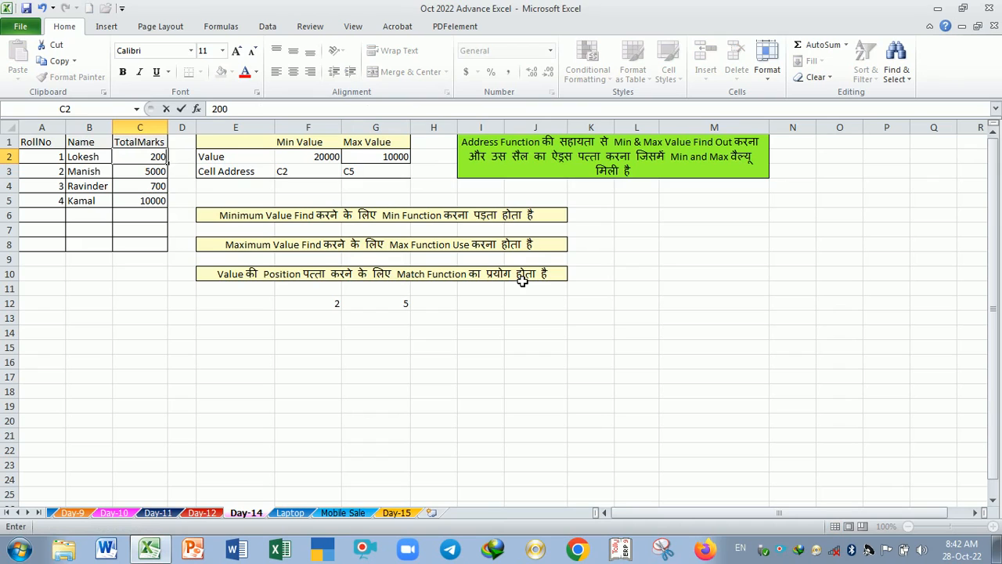
{"action": "key", "text": "Return"}
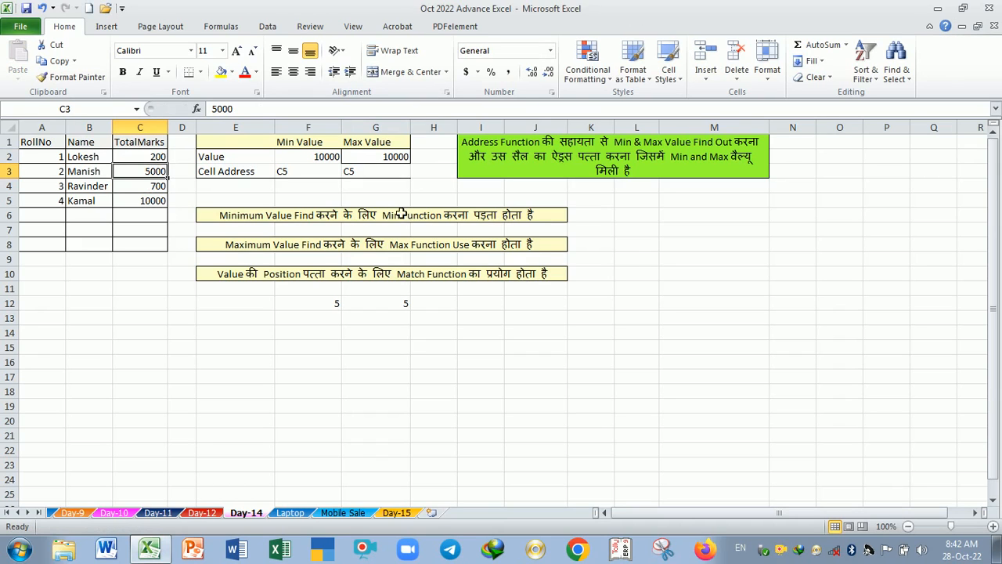
{"action": "left_click", "coordinate": [181, 216]}
{"action": "double_click", "coordinate": [375, 158]}
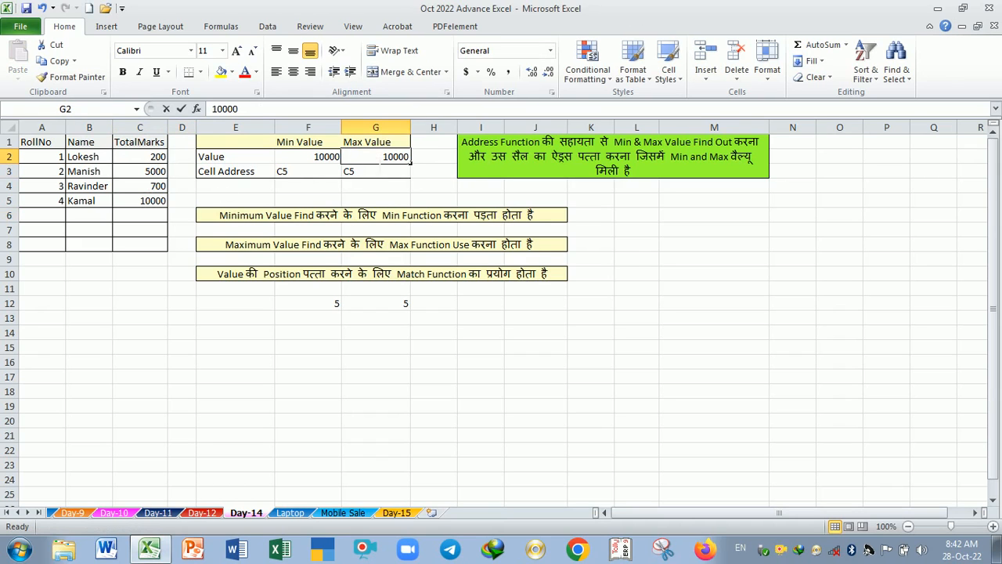
{"action": "left_click", "coordinate": [373, 185]}
{"action": "left_click", "coordinate": [319, 159]}
{"action": "left_click", "coordinate": [349, 172]}
{"action": "key", "text": "ctrl+v"}
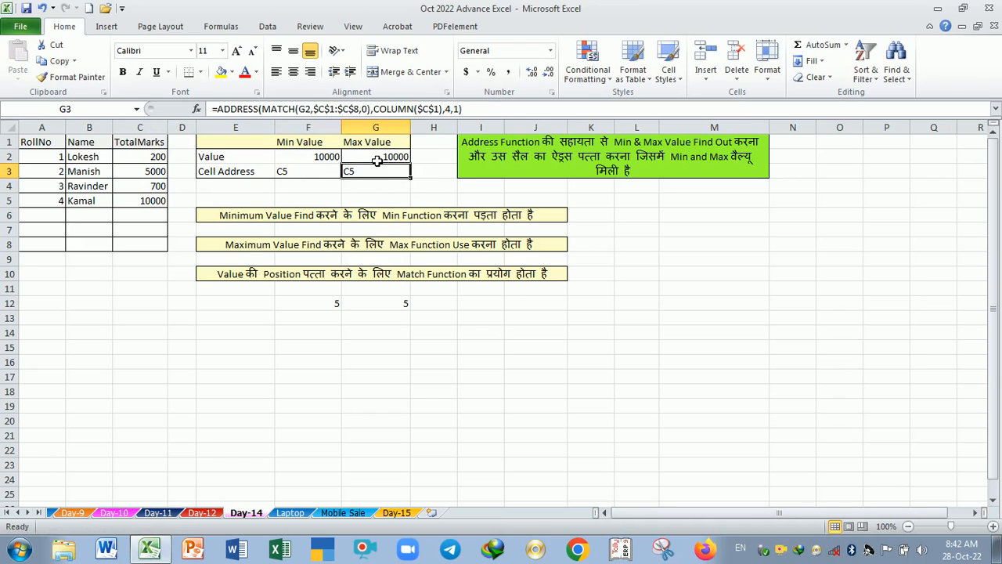
Enter a MIN formula over the TotalMarks range C1:C8 in G2, replacing the pasted value.
{"action": "left_click", "coordinate": [377, 159]}
{"action": "type", "text": "=min"}
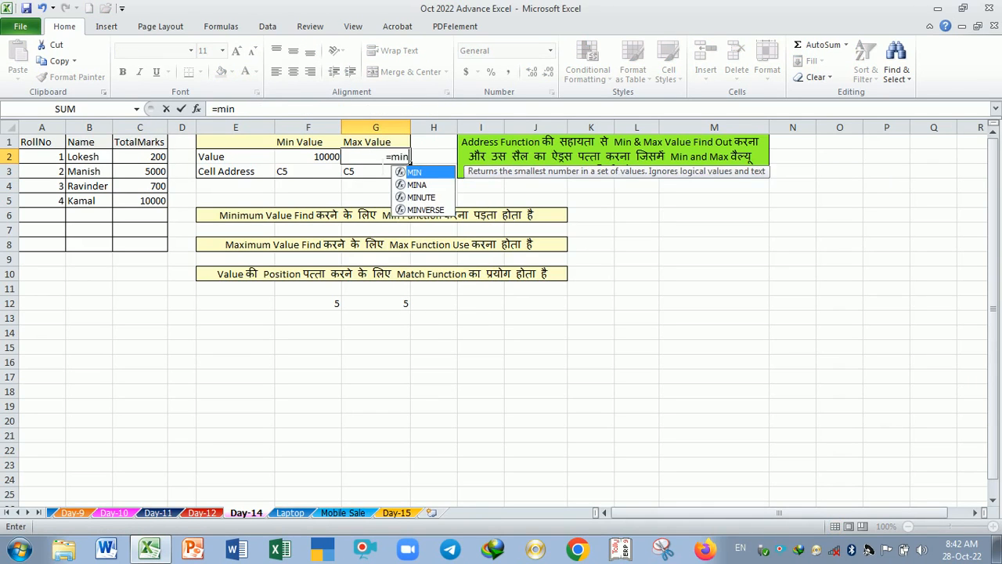
{"action": "key", "text": "Tab"}
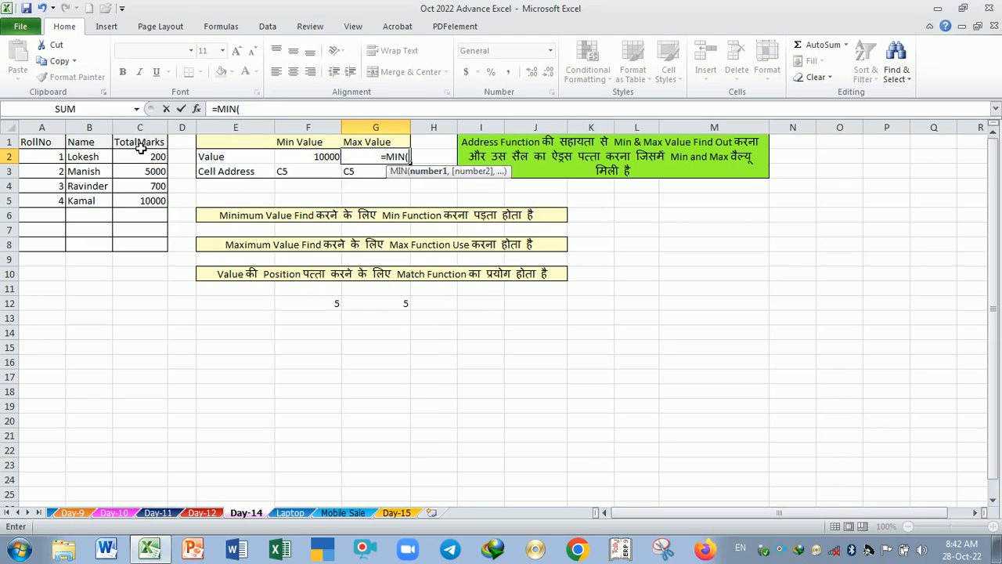
{"action": "left_click_drag", "start_coordinate": [141, 141], "coordinate": [151, 244]}
{"action": "key", "text": "Return"}
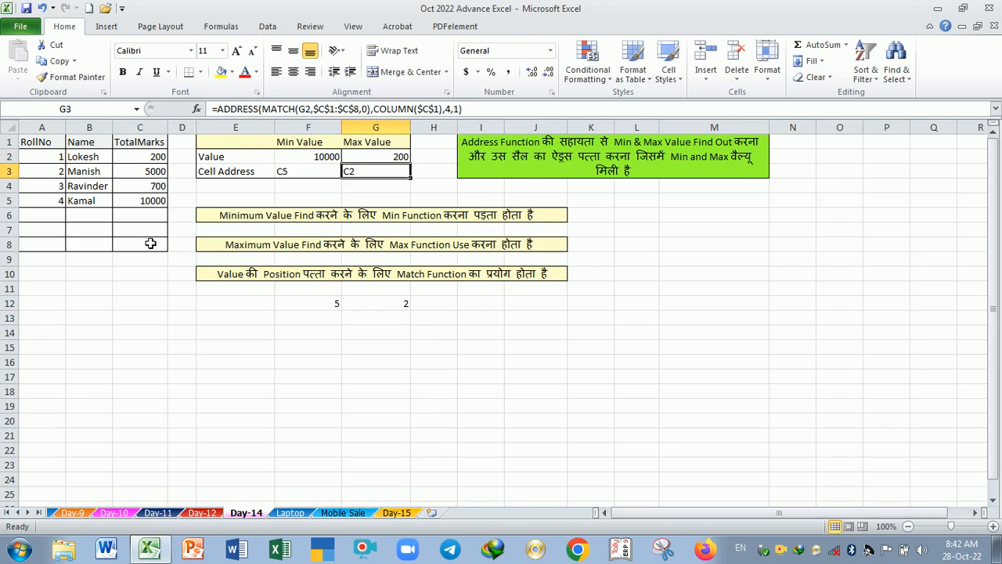
{"action": "key", "text": "Return"}
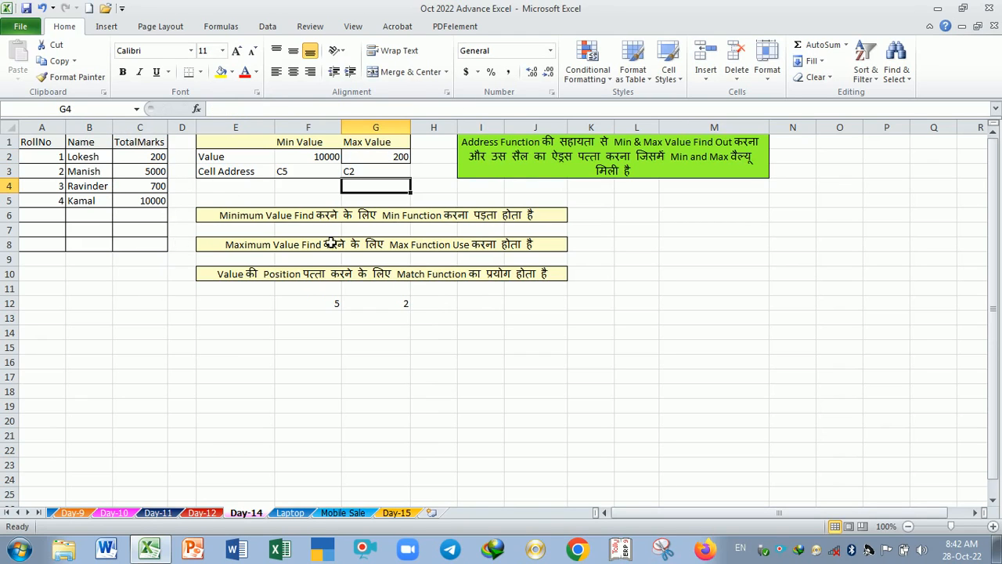
Examine the ADDRESS formulas in the Cell Address cells F3 and G3.
{"action": "left_click", "coordinate": [383, 173]}
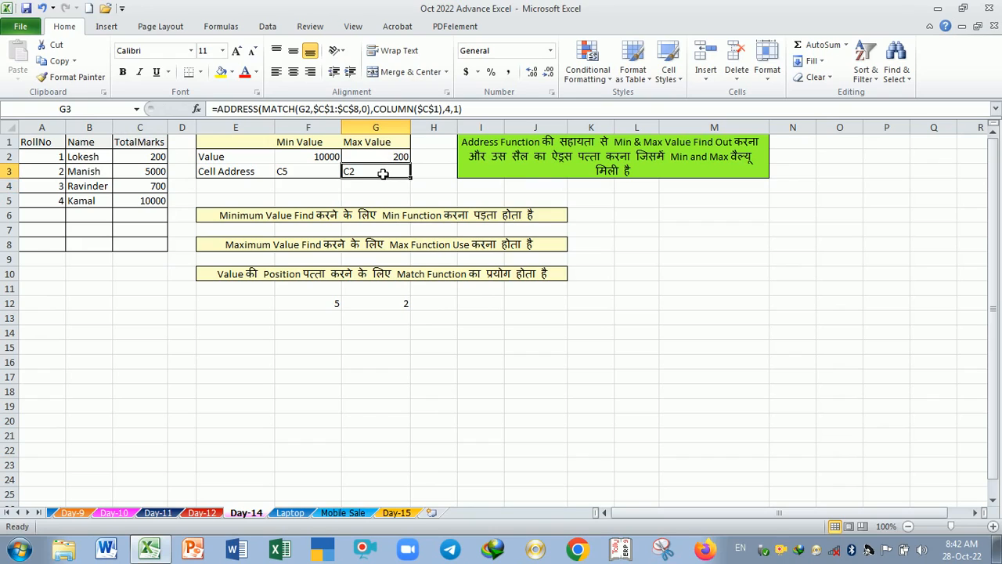
{"action": "left_click", "coordinate": [316, 176]}
{"action": "left_click", "coordinate": [371, 176]}
{"action": "left_click", "coordinate": [333, 175]}
{"action": "left_click_drag", "start_coordinate": [336, 175], "coordinate": [381, 172]}
{"action": "key", "text": "F2"}
{"action": "key", "text": "ctrl+Return"}
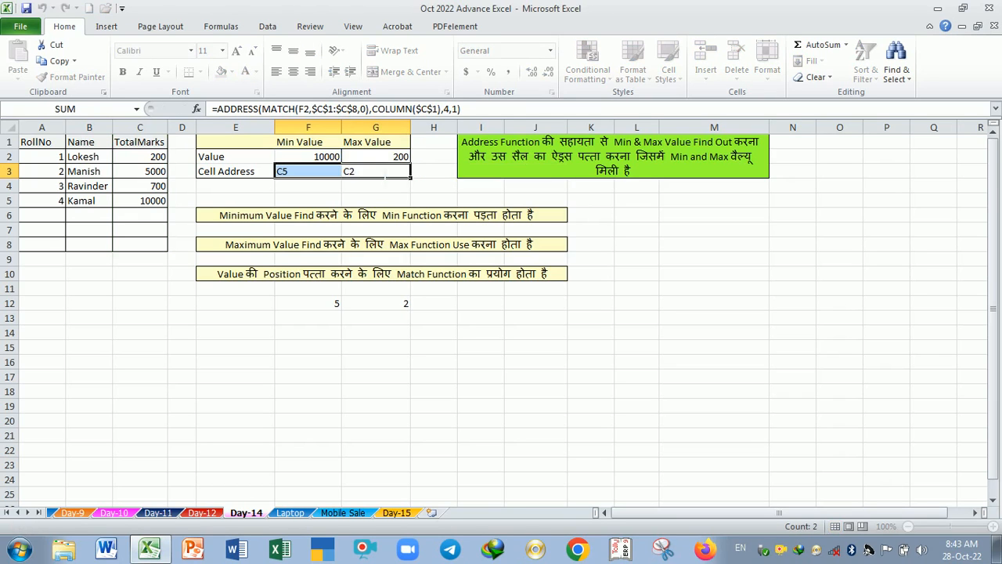
{"action": "key", "text": "Tab"}
{"action": "key", "text": "F2"}
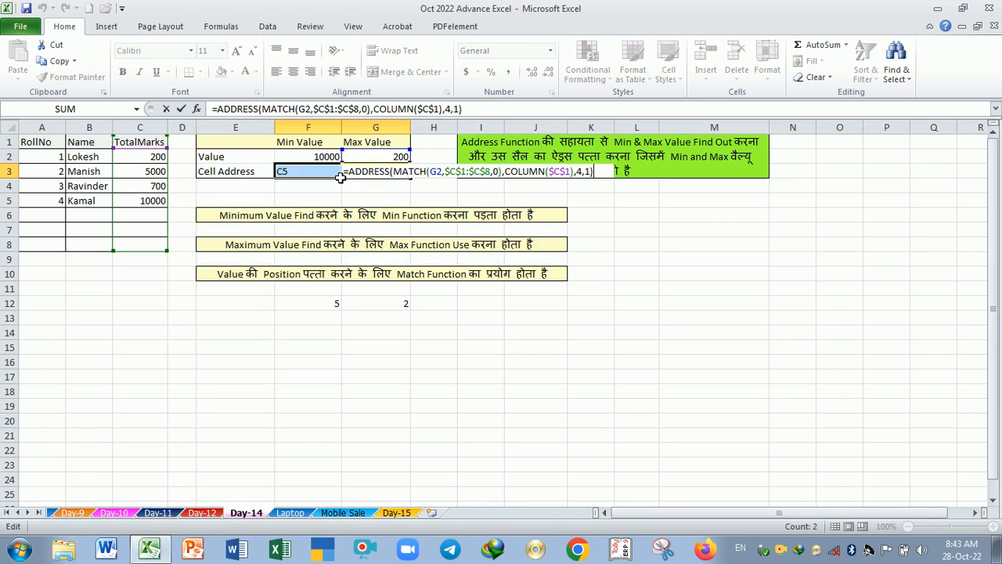
{"action": "key", "text": "Return"}
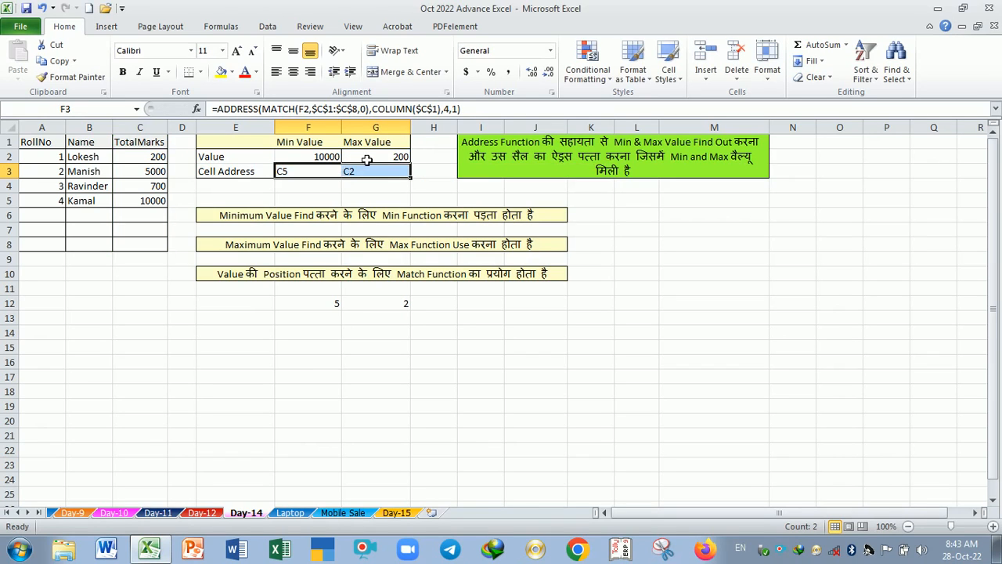
{"action": "left_click", "coordinate": [376, 178]}
Start an ADDRESS formula in F4 whose row argument uses MATCH to look up F2 in the absolute range $C$1:$C$8.
{"action": "left_click", "coordinate": [310, 186]}
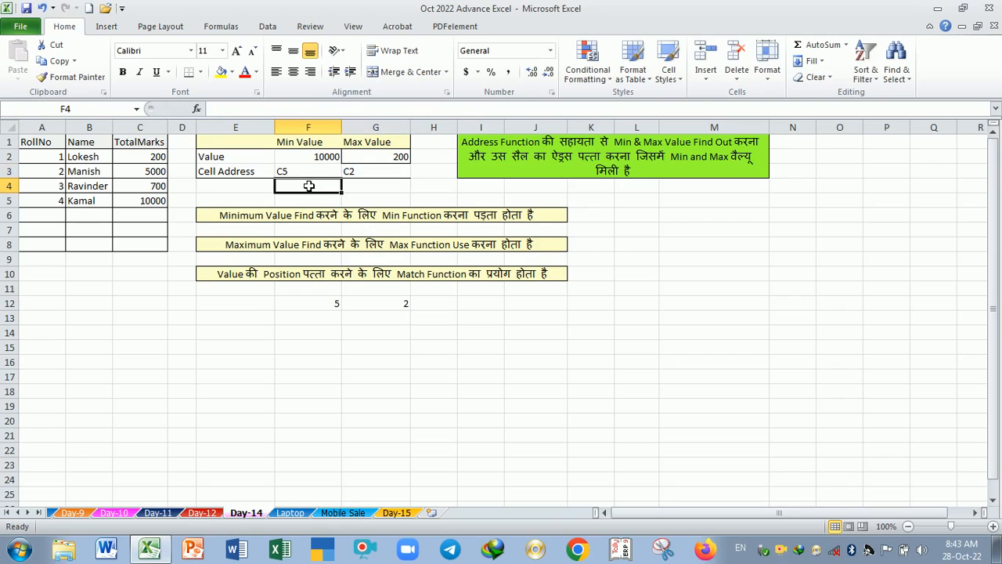
{"action": "type", "text": "="}
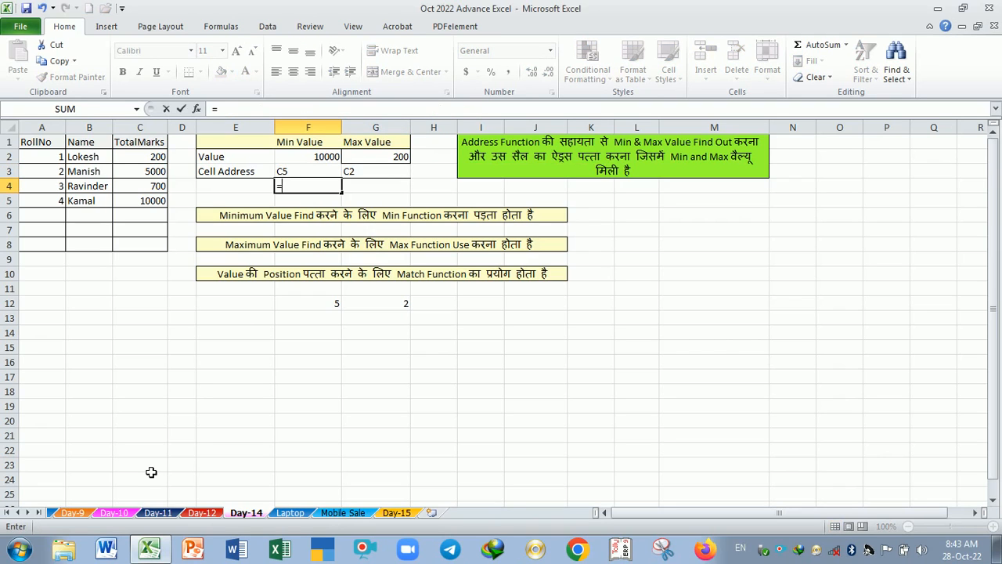
{"action": "type", "text": "add"}
{"action": "key", "text": "Tab"}
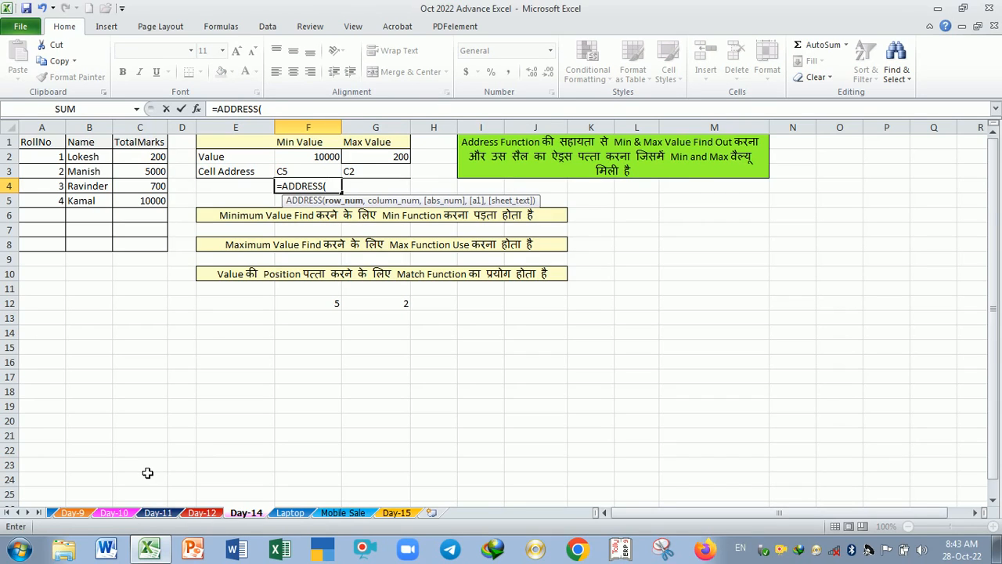
{"action": "type", "text": "match"}
{"action": "key", "text": "Tab"}
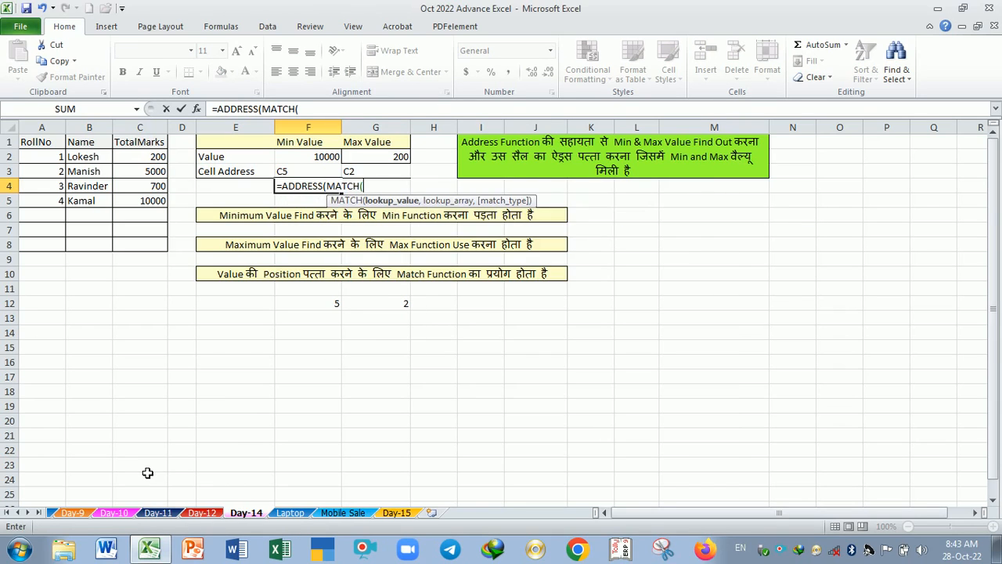
{"action": "left_click", "coordinate": [317, 161]}
{"action": "type", "text": ","}
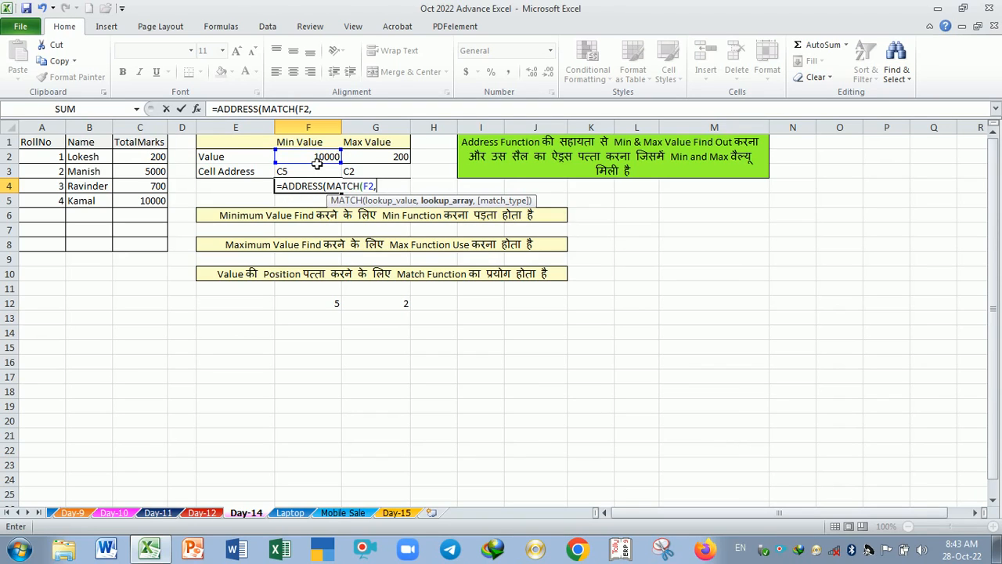
{"action": "left_click_drag", "start_coordinate": [150, 146], "coordinate": [159, 248]}
{"action": "key", "text": "F4"}
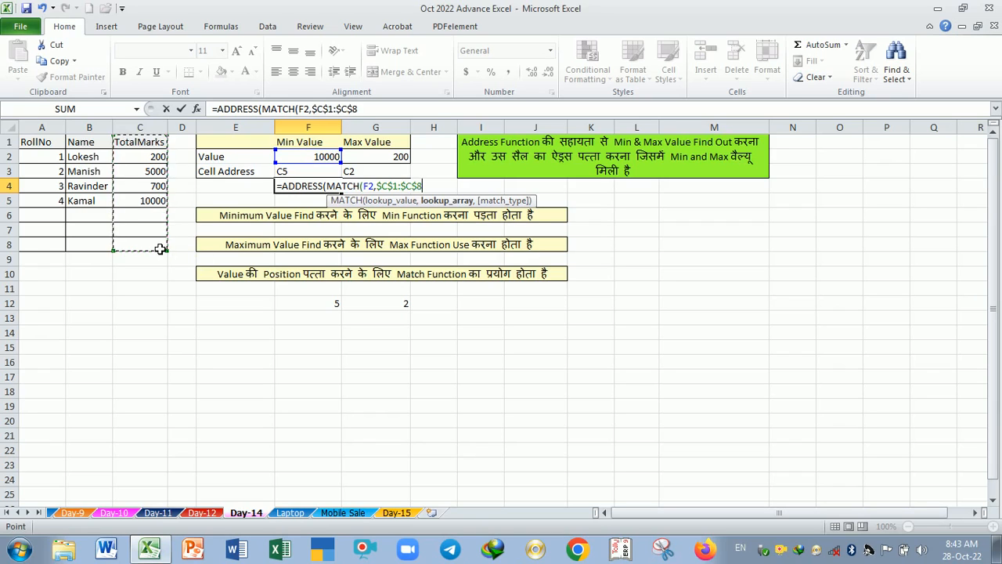
{"action": "type", "text": ","}
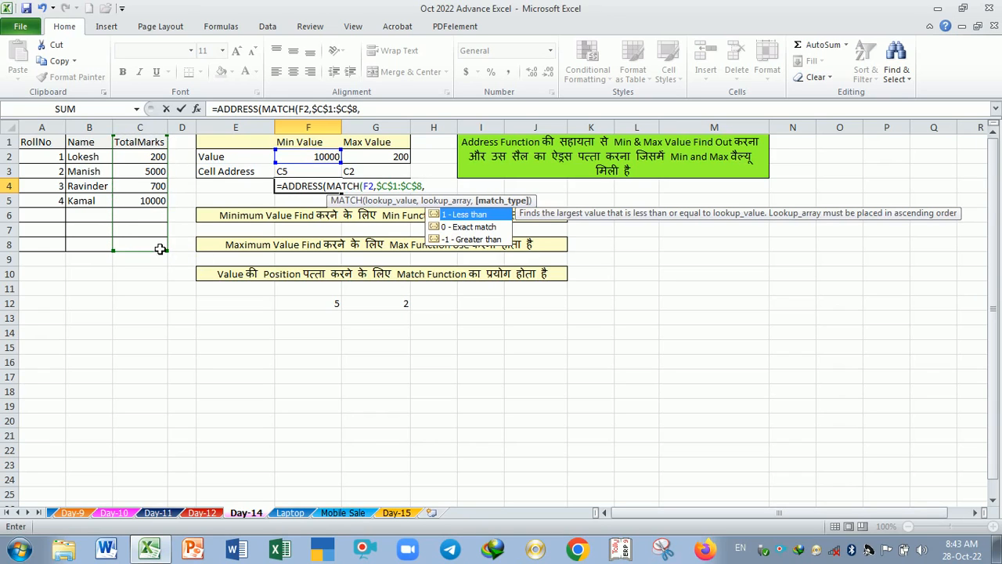
Complete the F4 formula with match type 0, COLUMN($C$1), reference type 4 and A1 style 1, and fill it across to G4.
{"action": "type", "text": "0),col"}
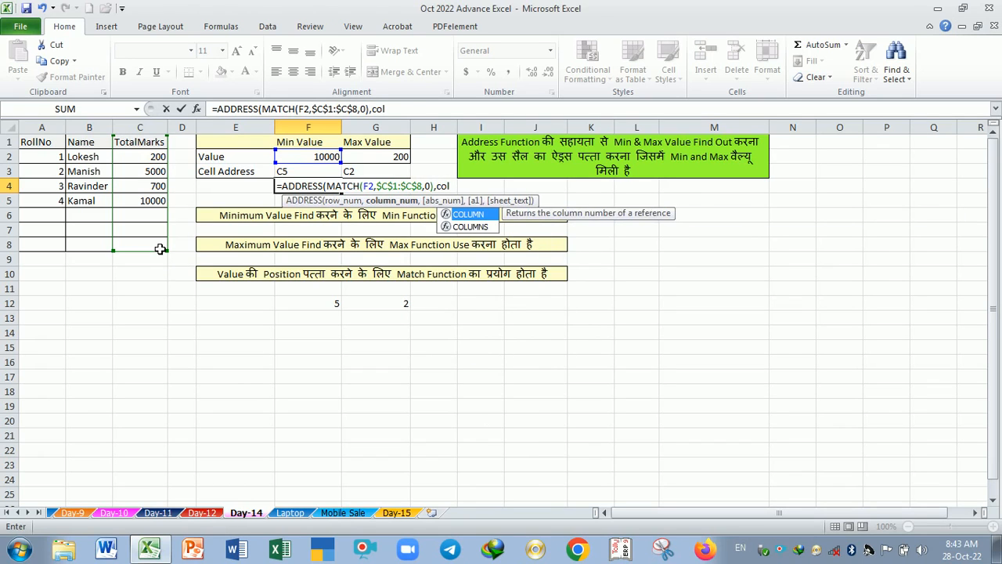
{"action": "key", "text": "Tab"}
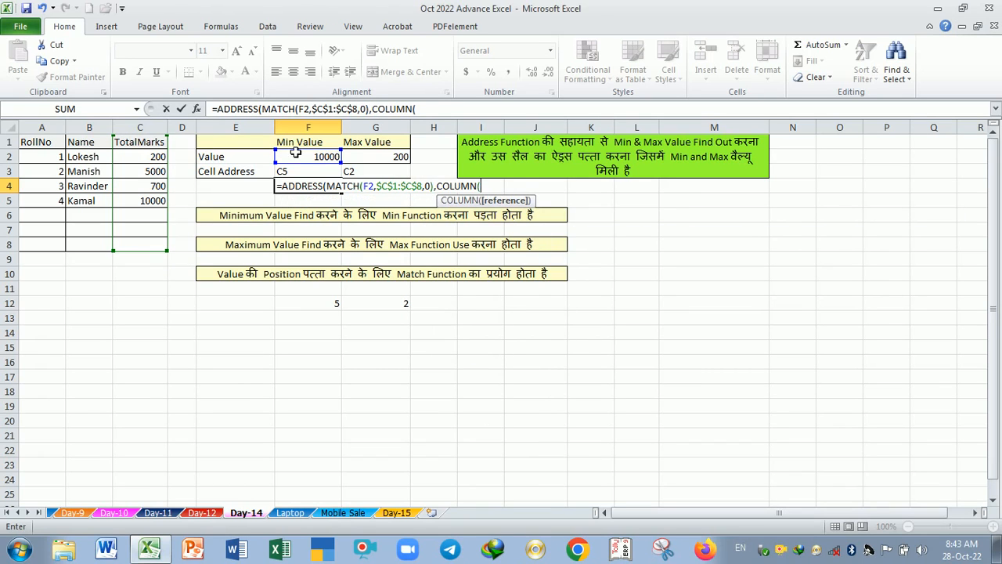
{"action": "left_click", "coordinate": [148, 148]}
{"action": "key", "text": "F4"}
{"action": "type", "text": "),"}
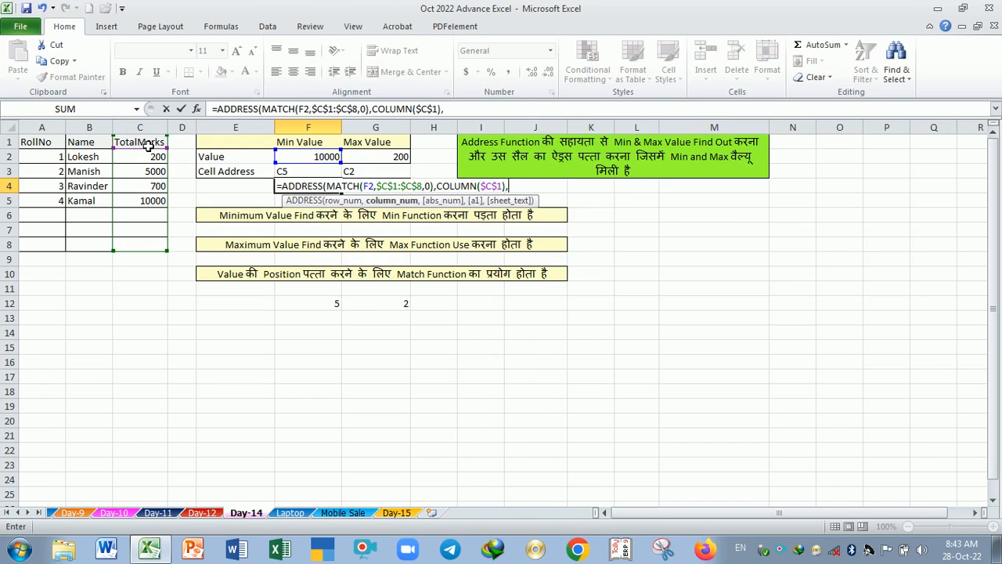
{"action": "type", "text": "4"}
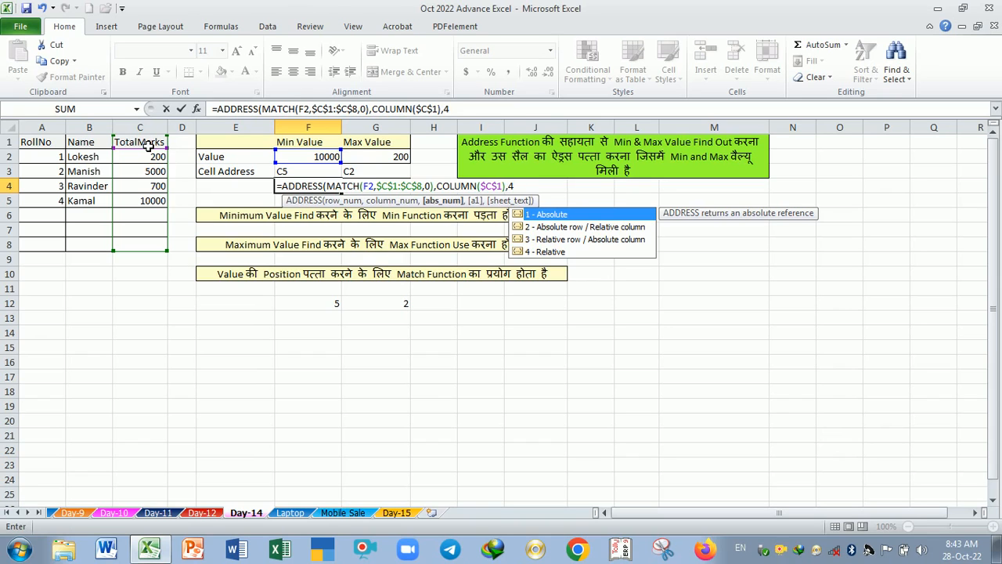
{"action": "type", "text": ",1)"}
{"action": "key", "text": "Return"}
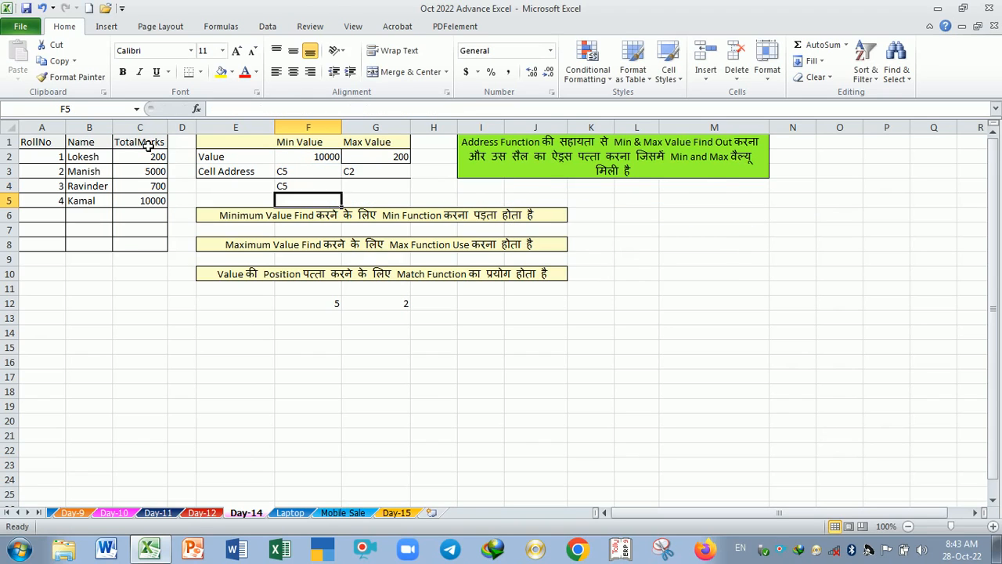
{"action": "left_click", "coordinate": [306, 190]}
{"action": "left_click_drag", "start_coordinate": [342, 193], "coordinate": [395, 204]}
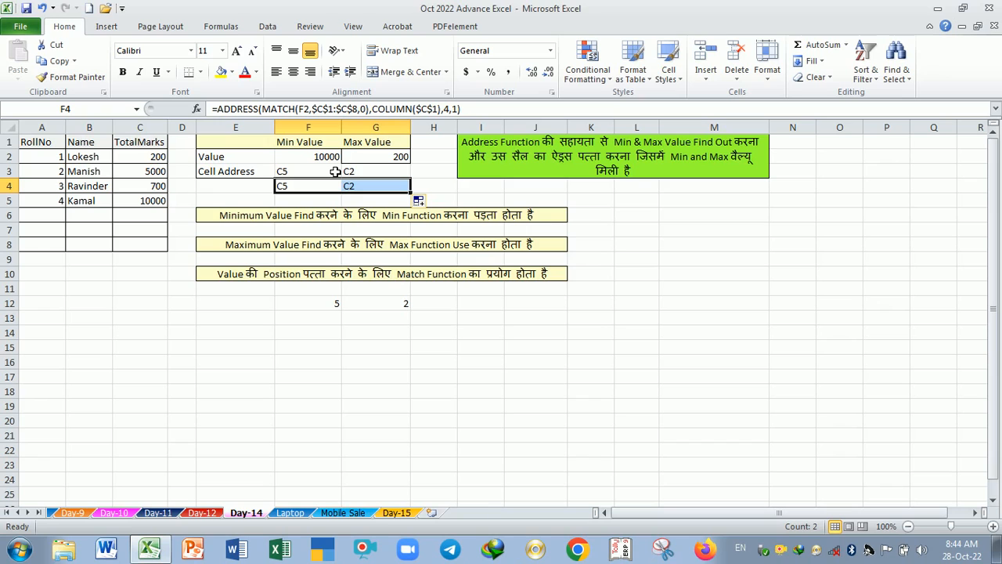
Add a student record in row 6 with RollNo 5, the student's name and TotalMarks 20.
{"action": "left_click", "coordinate": [50, 221]}
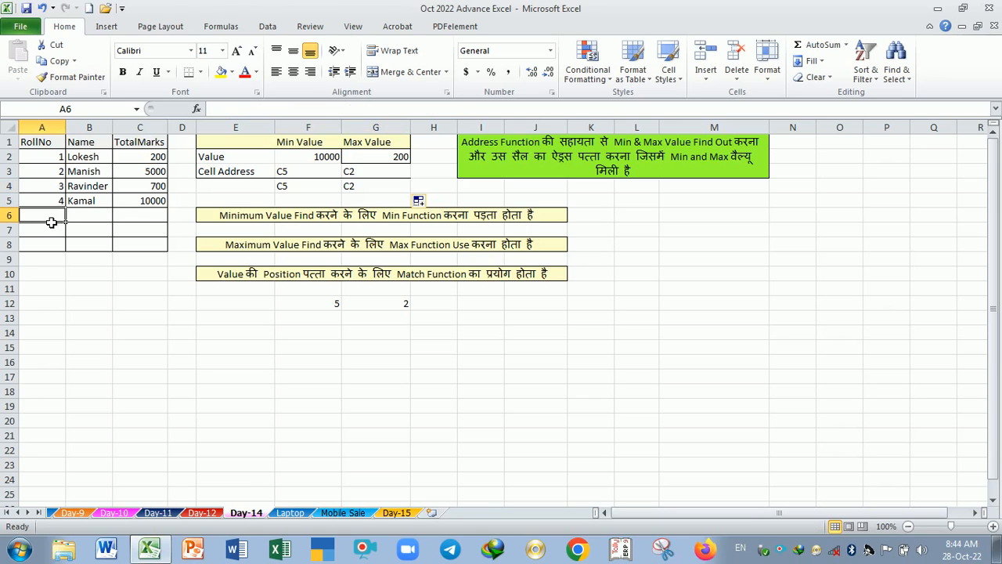
{"action": "type", "text": "5"}
{"action": "key", "text": "Tab"}
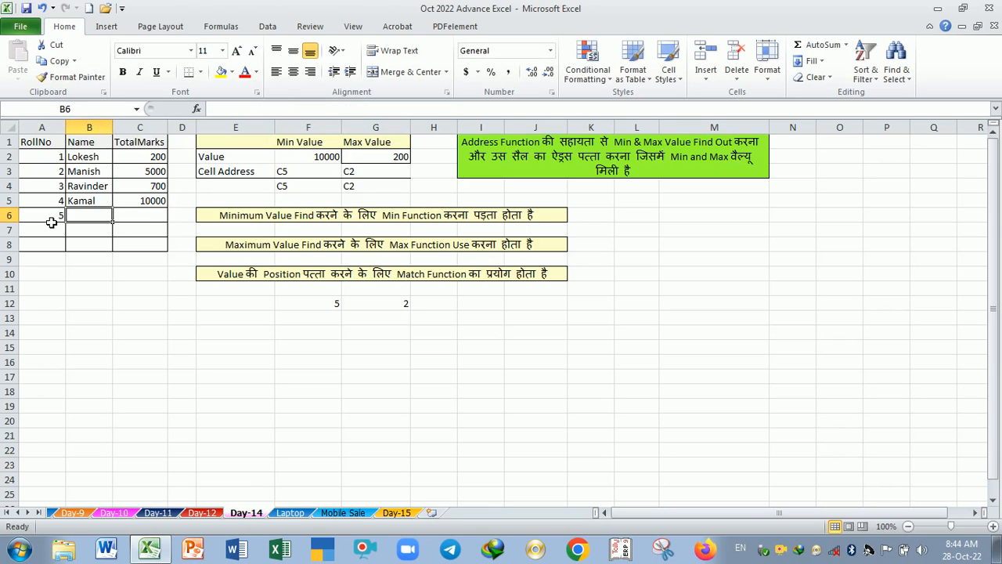
{"action": "type", "text": "Sonu"}
{"action": "key", "text": "Tab"}
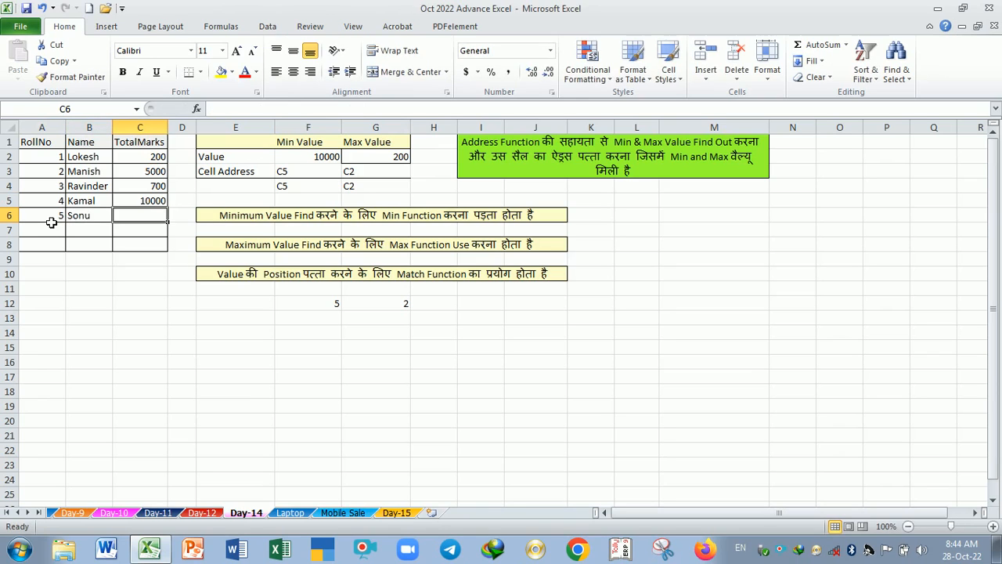
{"action": "type", "text": "20"}
{"action": "key", "text": "Return"}
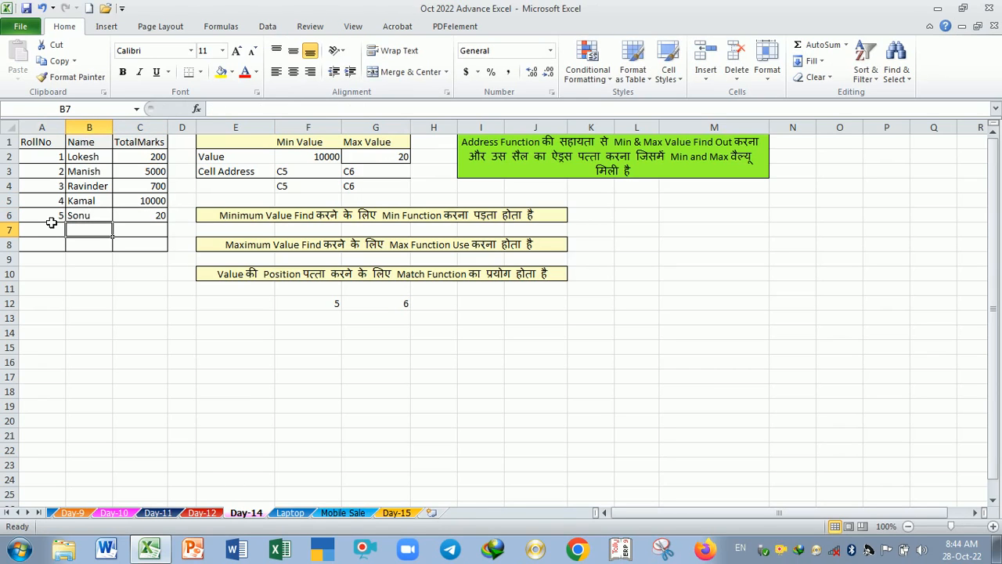
Change the header above the MIN formula in G1 to Min.
{"action": "left_click", "coordinate": [388, 177]}
{"action": "left_click", "coordinate": [396, 157]}
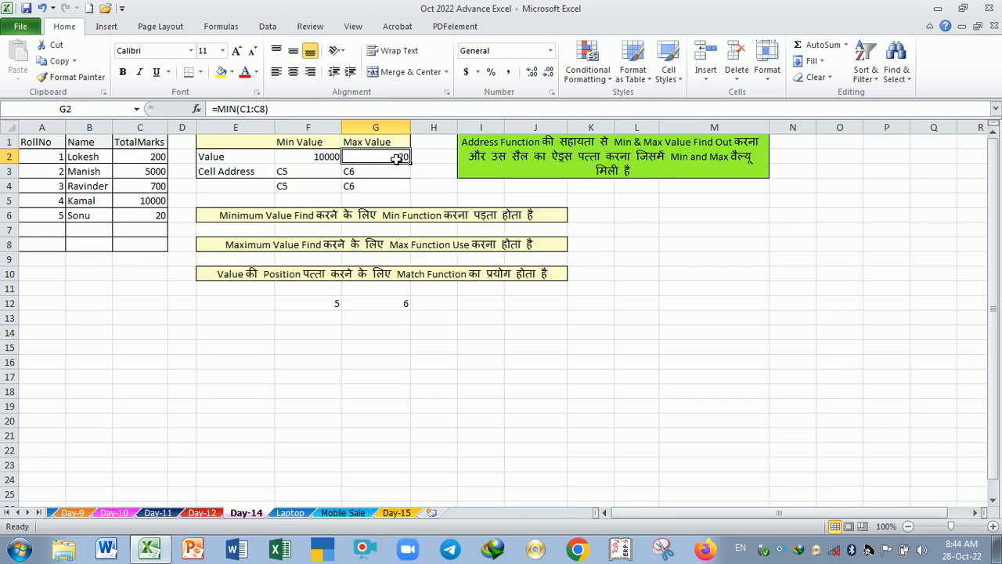
{"action": "left_click", "coordinate": [382, 144]}
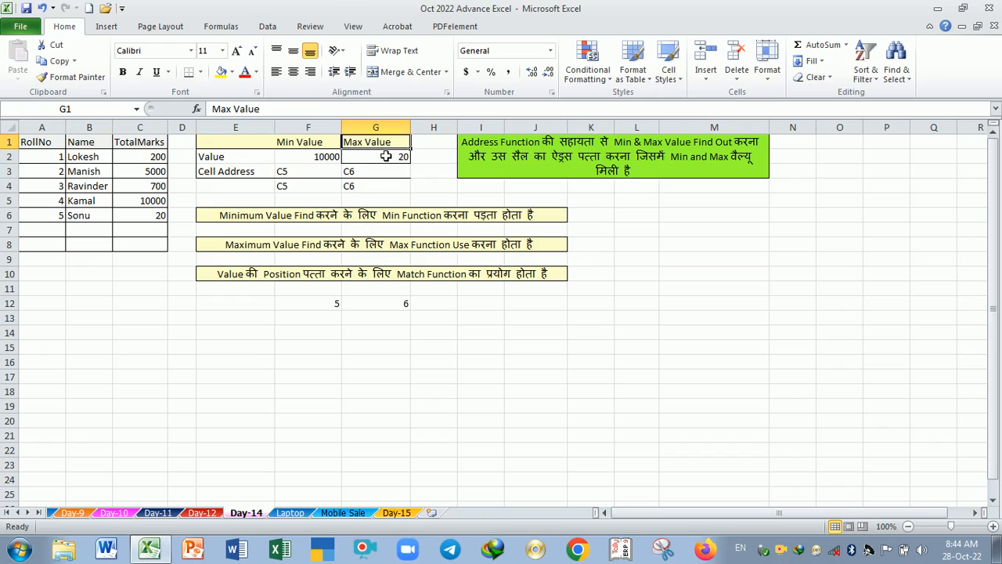
{"action": "type", "text": "Im"}
{"action": "key", "text": "BackSpace"}
{"action": "key", "text": "BackSpace"}
{"action": "type", "text": "Min"}
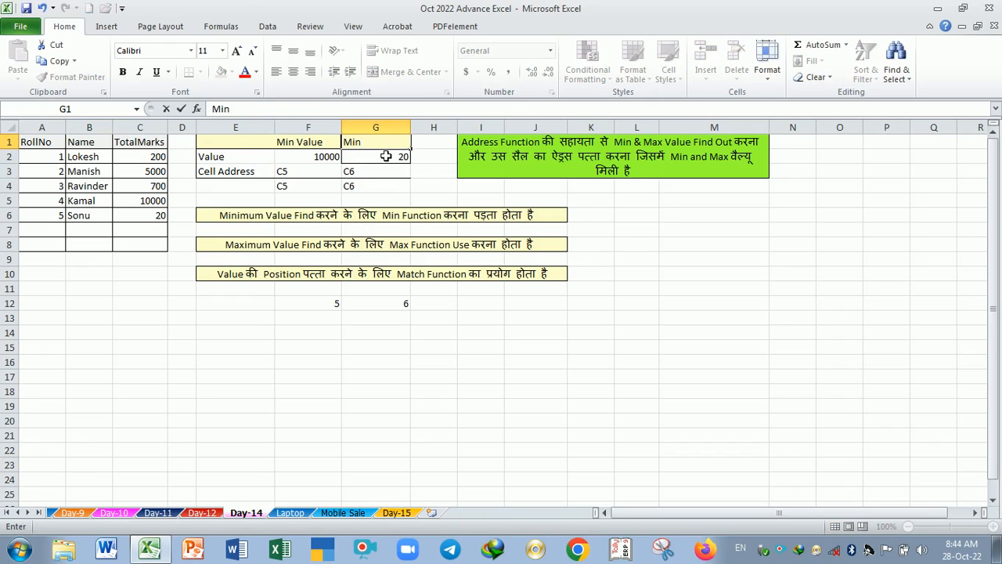
{"action": "key", "text": "Left"}
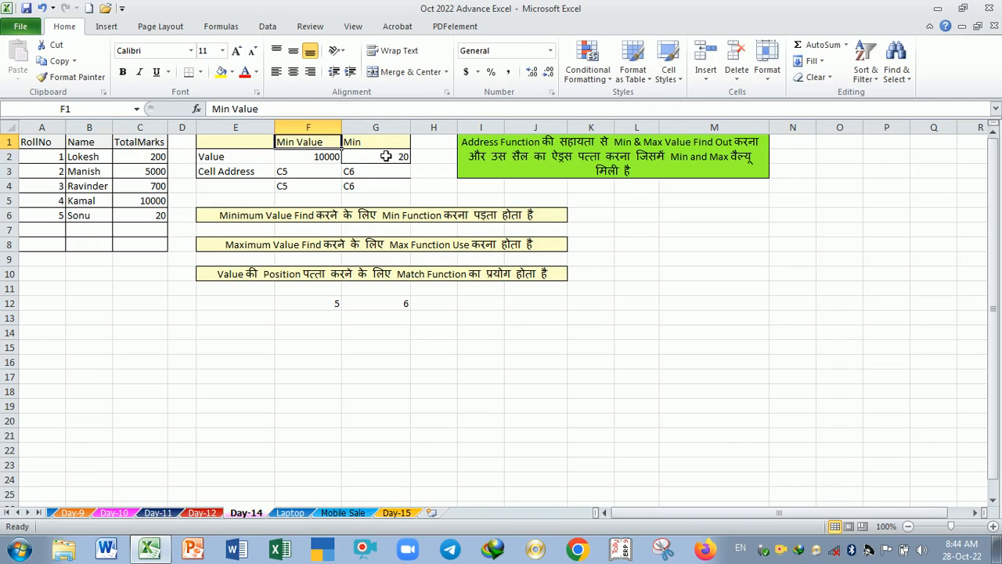
Change the header above the MAX formula in F1 to Max Value.
{"action": "type", "text": "Ma"}
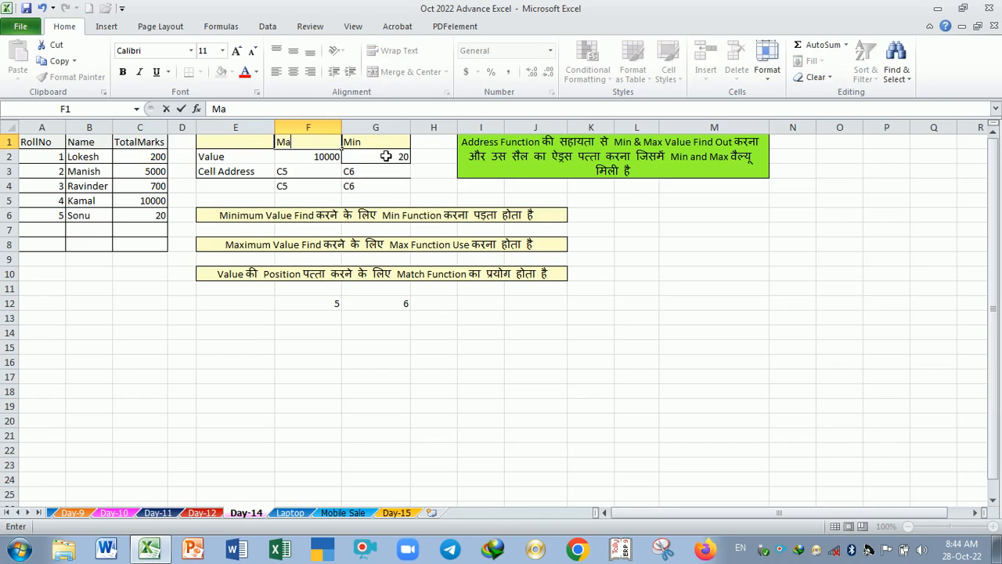
{"action": "type", "text": "x Calu"}
{"action": "key", "text": "BackSpace"}
{"action": "key", "text": "BackSpace"}
{"action": "key", "text": "BackSpace"}
{"action": "type", "text": "Value"}
{"action": "left_click", "coordinate": [380, 187]}
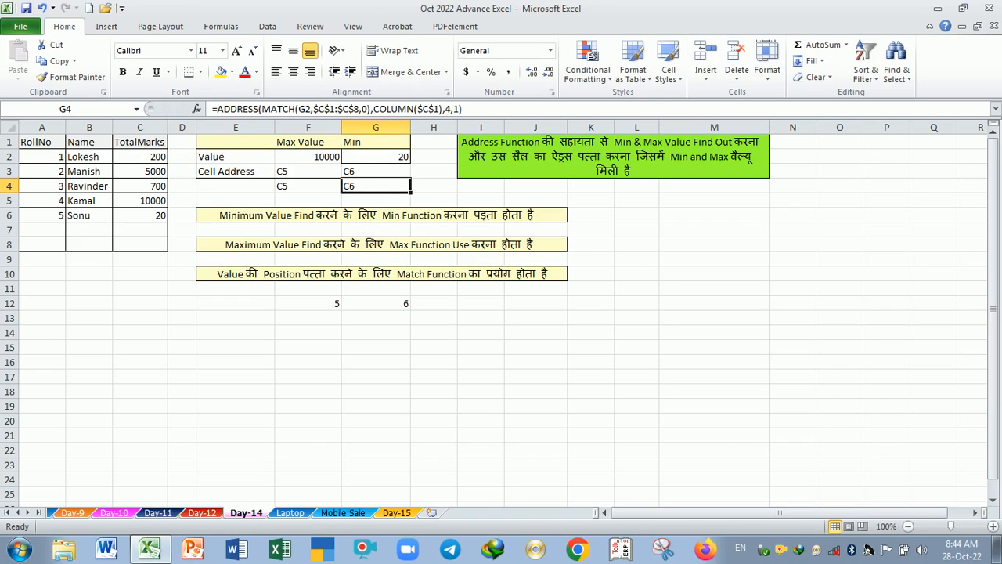
Review the TotalMarks range, the MAX and MIN formulas in F2 and G2, and the ADDRESS formulas in F3 and F4.
{"action": "left_click", "coordinate": [303, 171]}
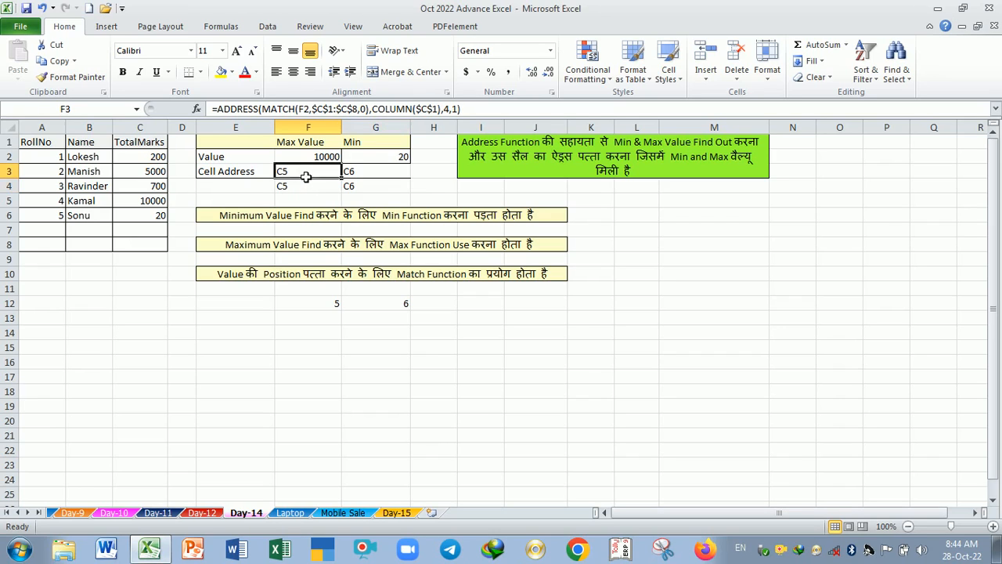
{"action": "left_click_drag", "start_coordinate": [153, 156], "coordinate": [153, 250]}
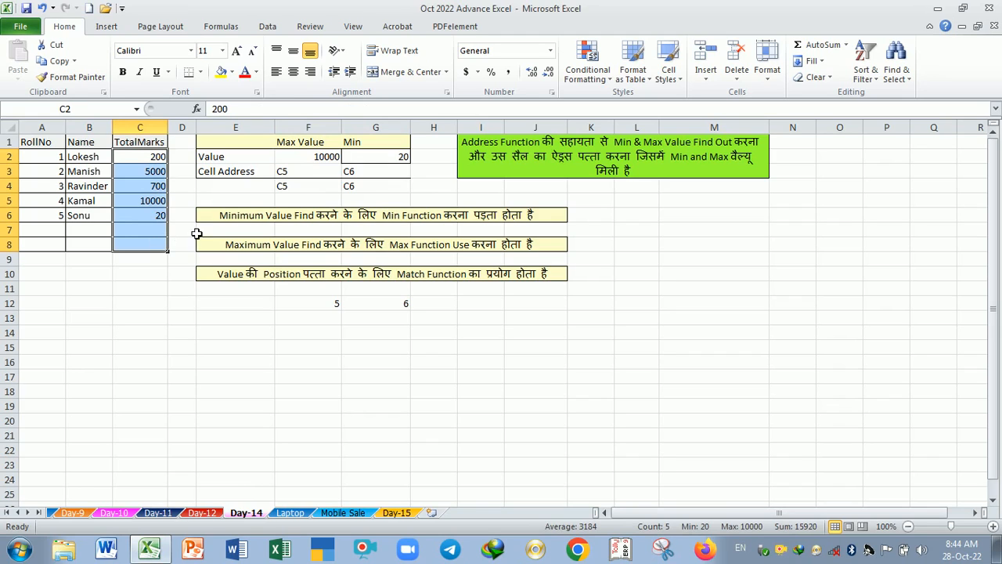
{"action": "left_click", "coordinate": [308, 159]}
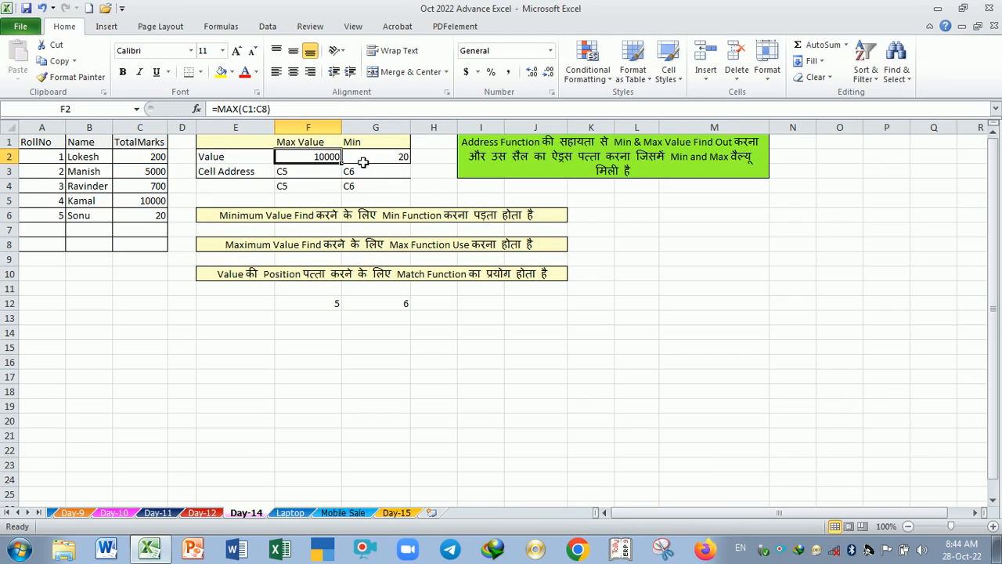
{"action": "left_click", "coordinate": [362, 161]}
{"action": "left_click", "coordinate": [313, 162]}
{"action": "left_click", "coordinate": [366, 162]}
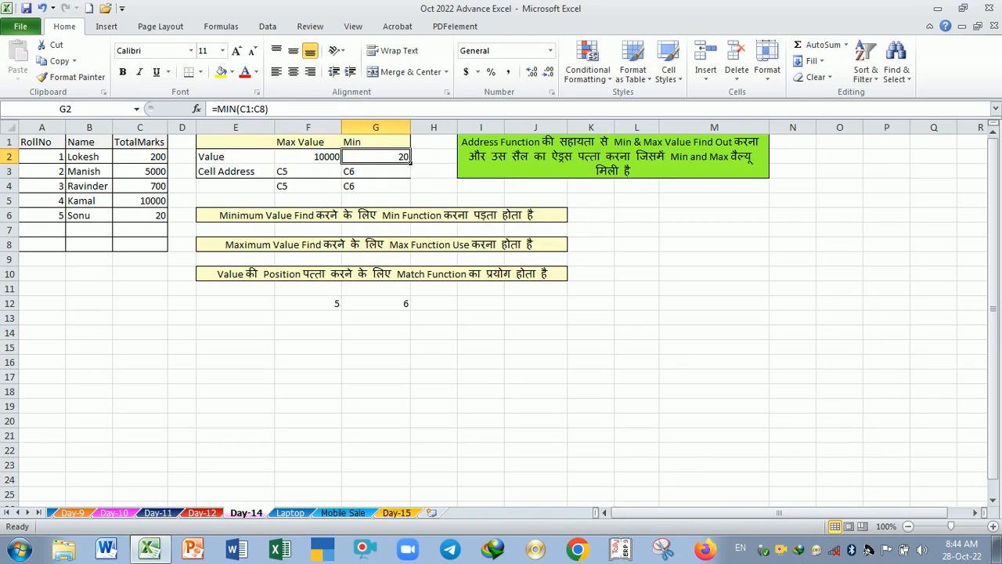
{"action": "left_click", "coordinate": [319, 160]}
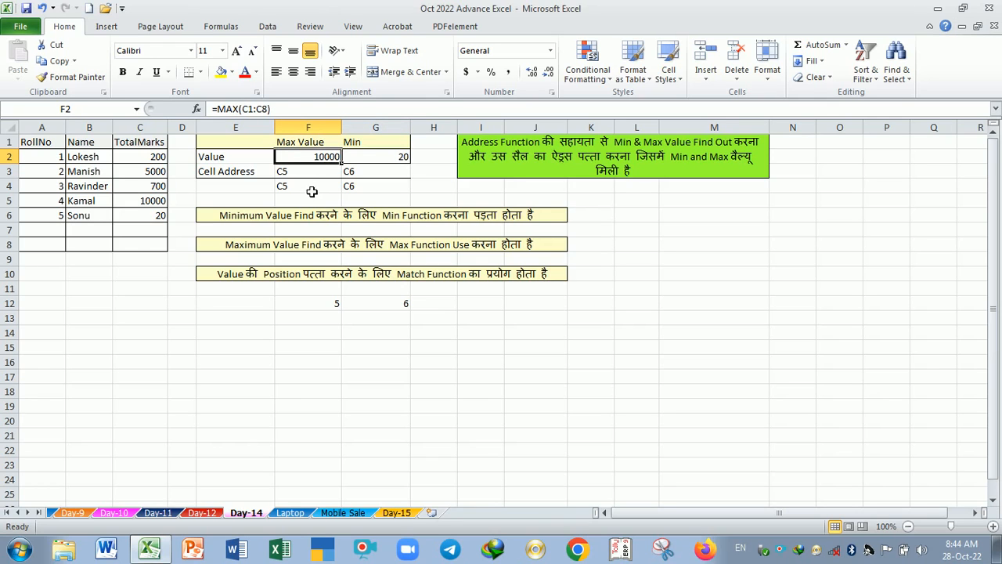
{"action": "double_click", "coordinate": [310, 188]}
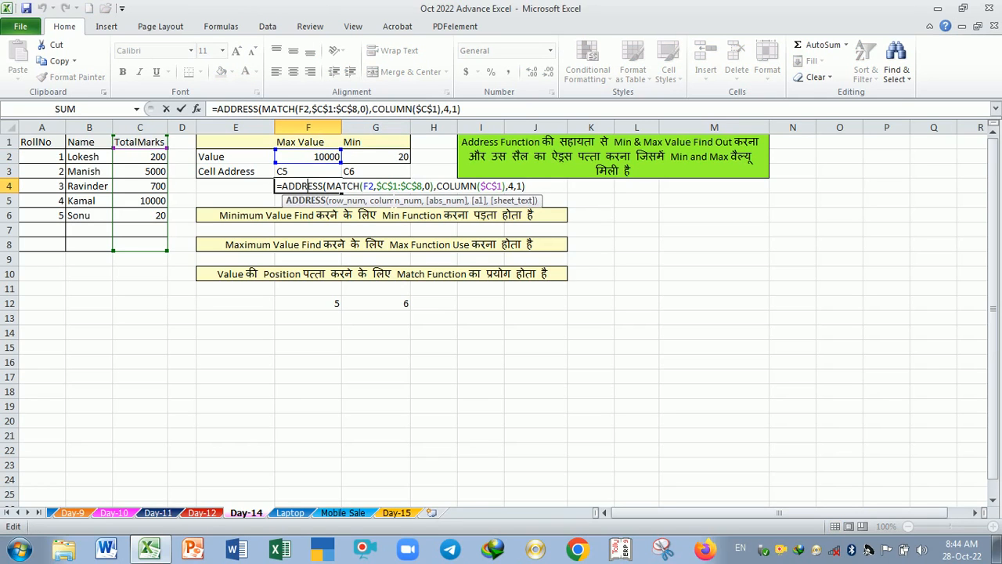
{"action": "key", "text": "Return"}
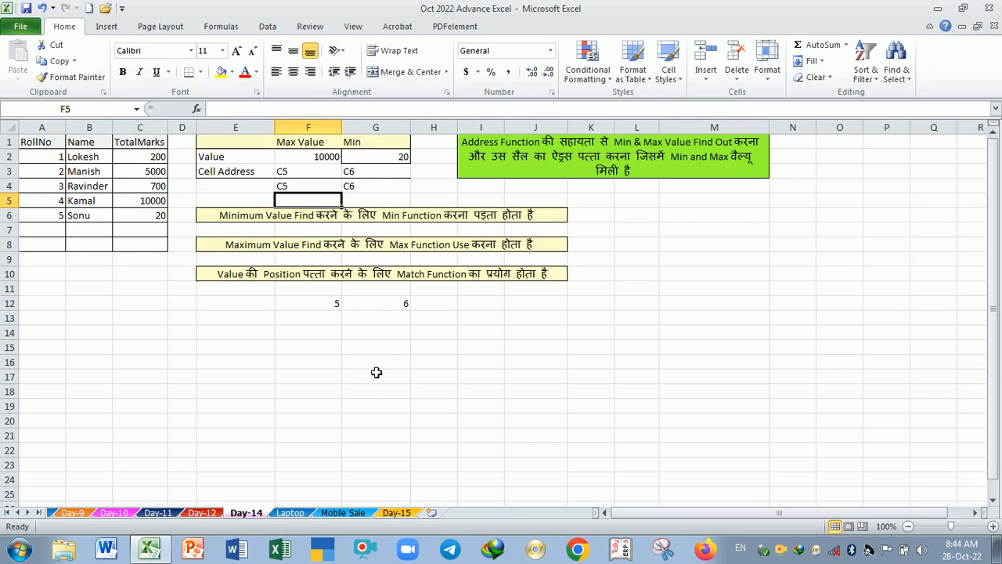
Open the Laptop sheet and examine its Month and Amount columns.
{"action": "left_click", "coordinate": [290, 513]}
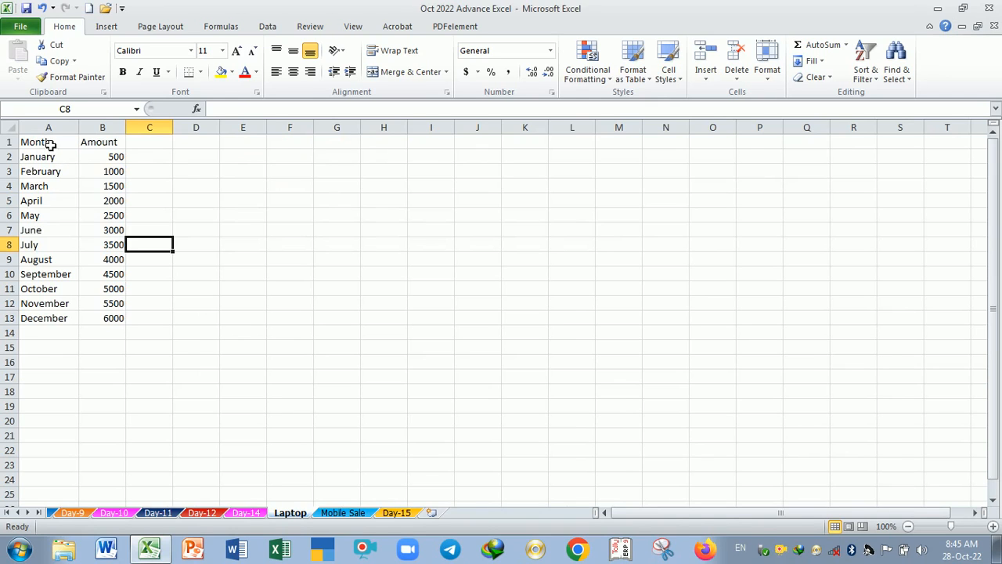
{"action": "left_click_drag", "start_coordinate": [50, 144], "coordinate": [105, 328]}
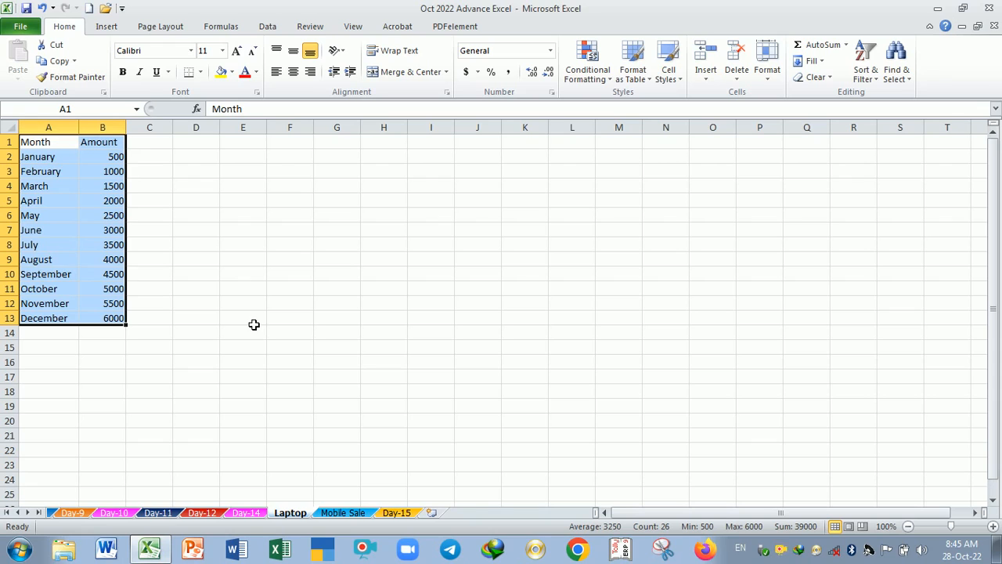
{"action": "left_click_drag", "start_coordinate": [38, 143], "coordinate": [53, 323]}
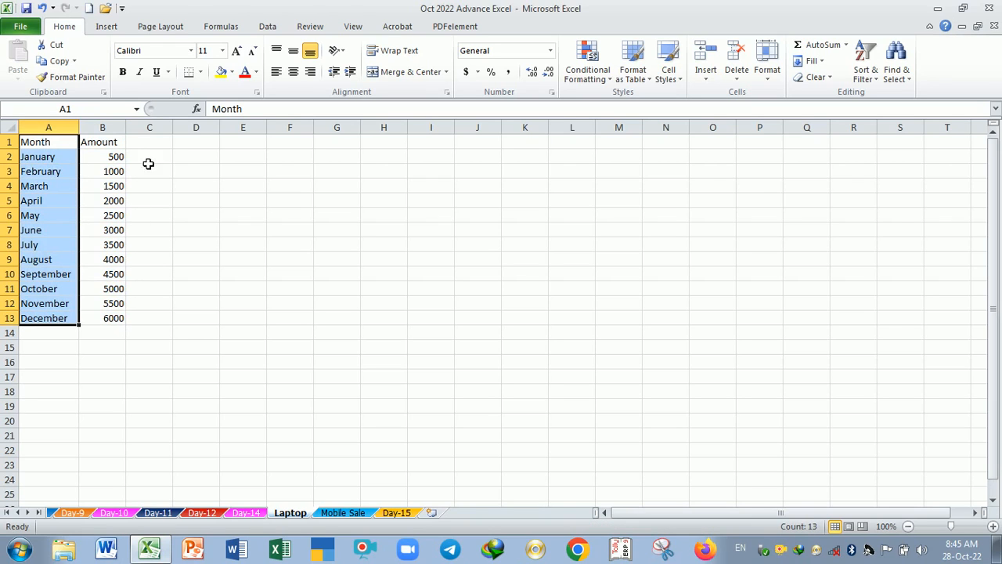
{"action": "left_click_drag", "start_coordinate": [110, 145], "coordinate": [105, 289]}
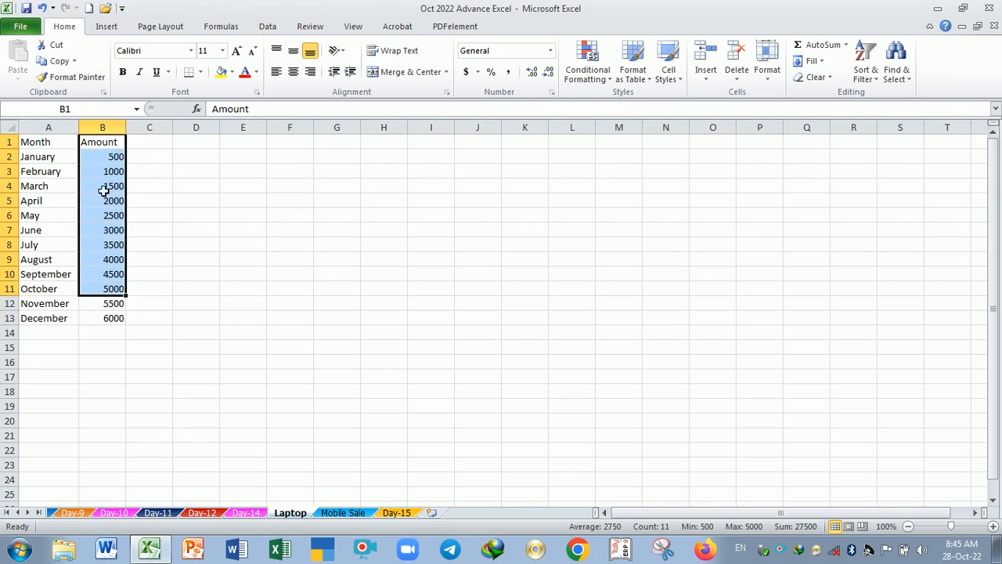
{"action": "left_click", "coordinate": [49, 141]}
{"action": "left_click", "coordinate": [120, 141]}
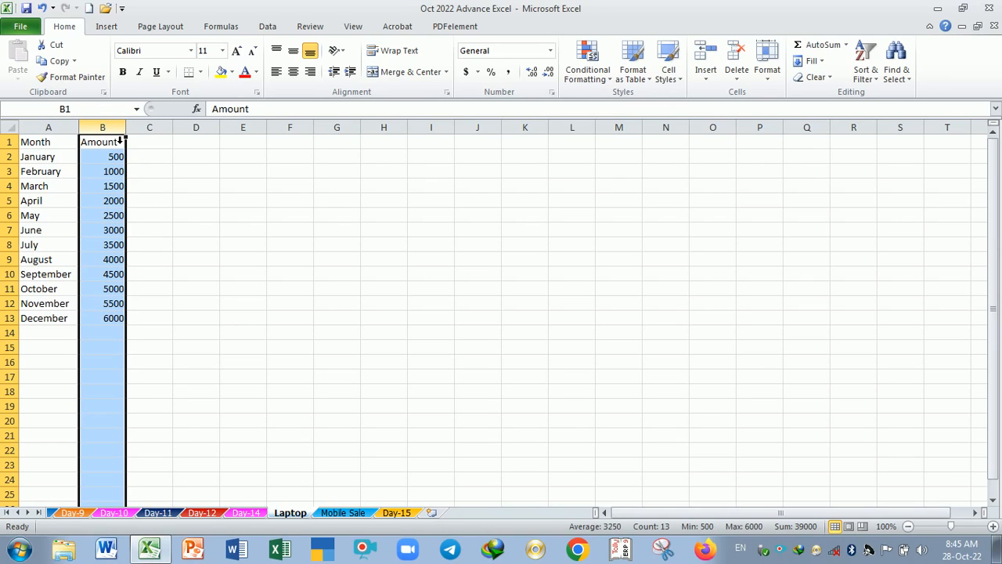
Open the Mobile Sale sheet, examine its Month and Amount columns, and compare it with the Laptop sheet.
{"action": "left_click", "coordinate": [345, 514]}
{"action": "left_click_drag", "start_coordinate": [49, 157], "coordinate": [47, 288]}
{"action": "left_click_drag", "start_coordinate": [75, 134], "coordinate": [115, 318]}
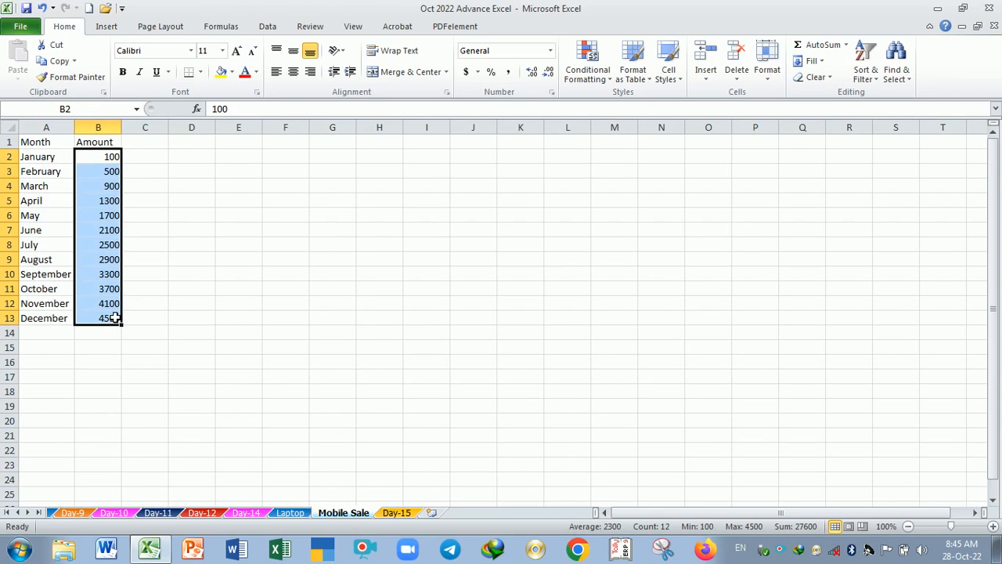
{"action": "left_click_drag", "start_coordinate": [55, 161], "coordinate": [47, 303]}
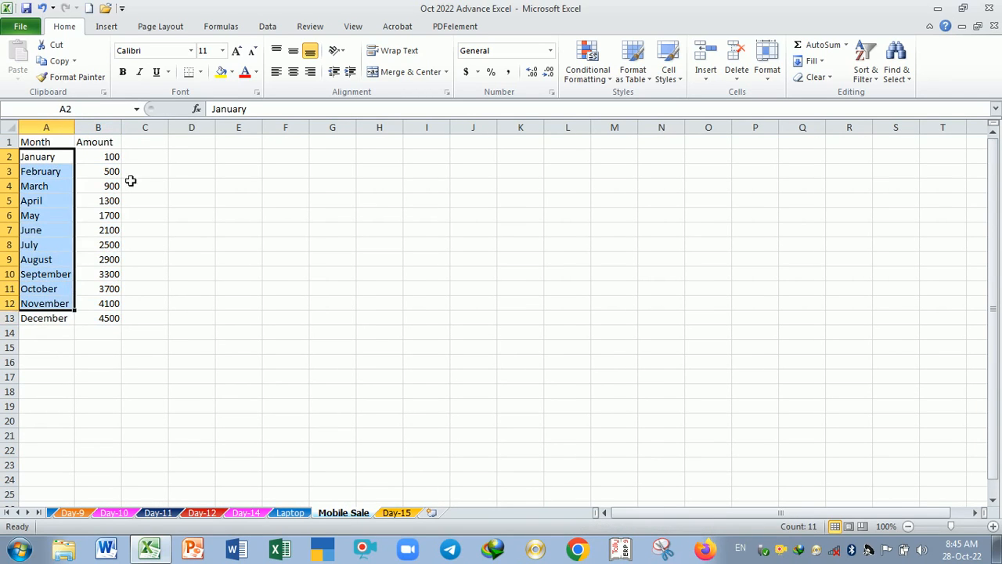
{"action": "left_click_drag", "start_coordinate": [114, 165], "coordinate": [113, 319]}
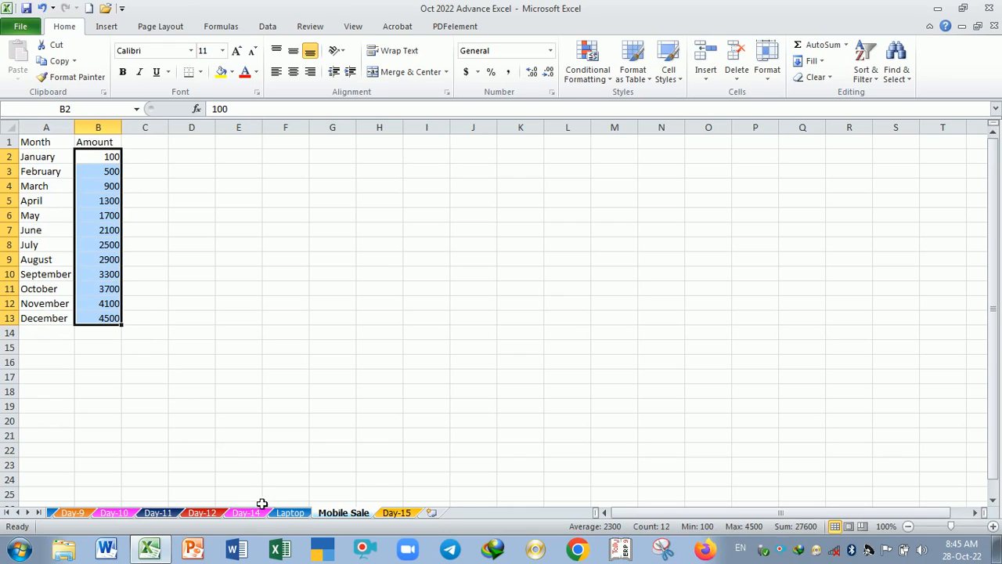
{"action": "left_click", "coordinate": [290, 516]}
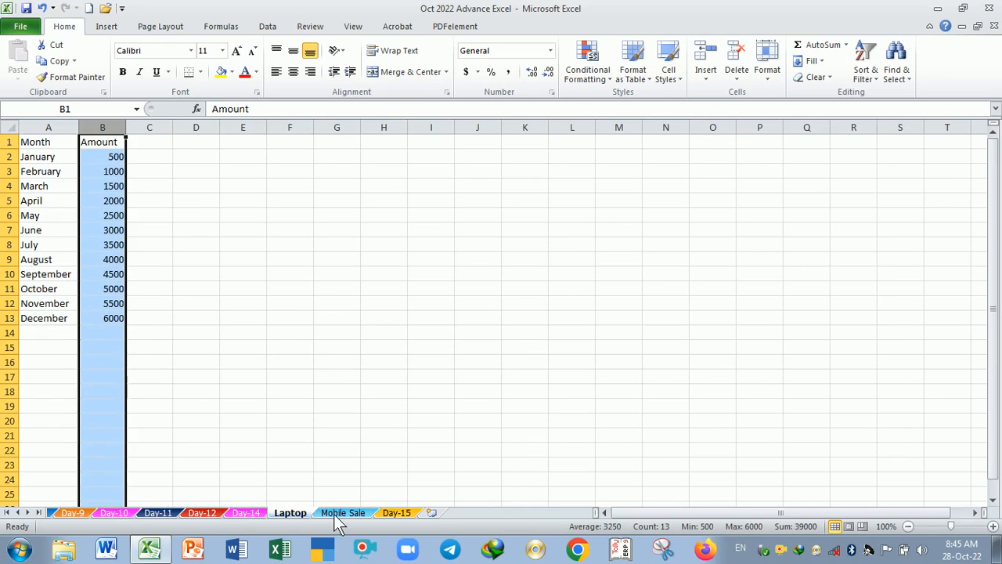
{"action": "left_click", "coordinate": [333, 519]}
{"action": "left_click", "coordinate": [303, 517]}
{"action": "left_click", "coordinate": [341, 518]}
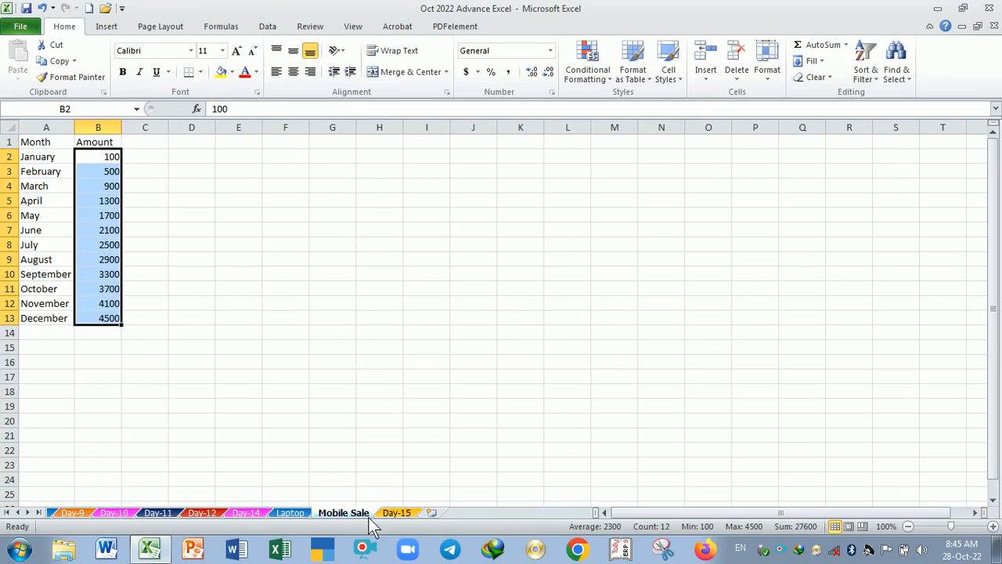
Open the Day-15 sheet and examine the numbered month list in H2:I13.
{"action": "left_click", "coordinate": [392, 514]}
{"action": "left_click", "coordinate": [264, 336]}
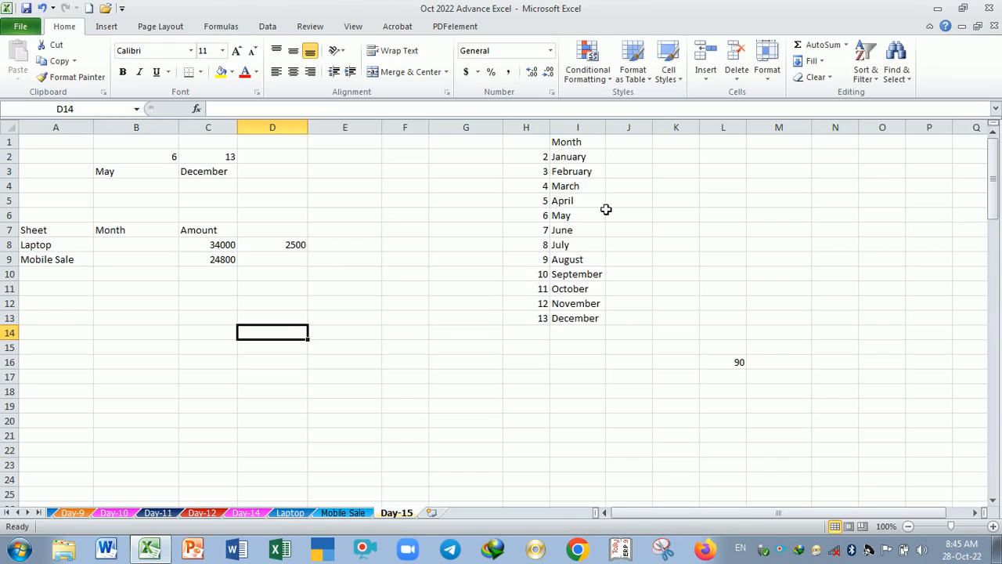
{"action": "left_click", "coordinate": [538, 160]}
{"action": "left_click_drag", "start_coordinate": [540, 162], "coordinate": [564, 319]}
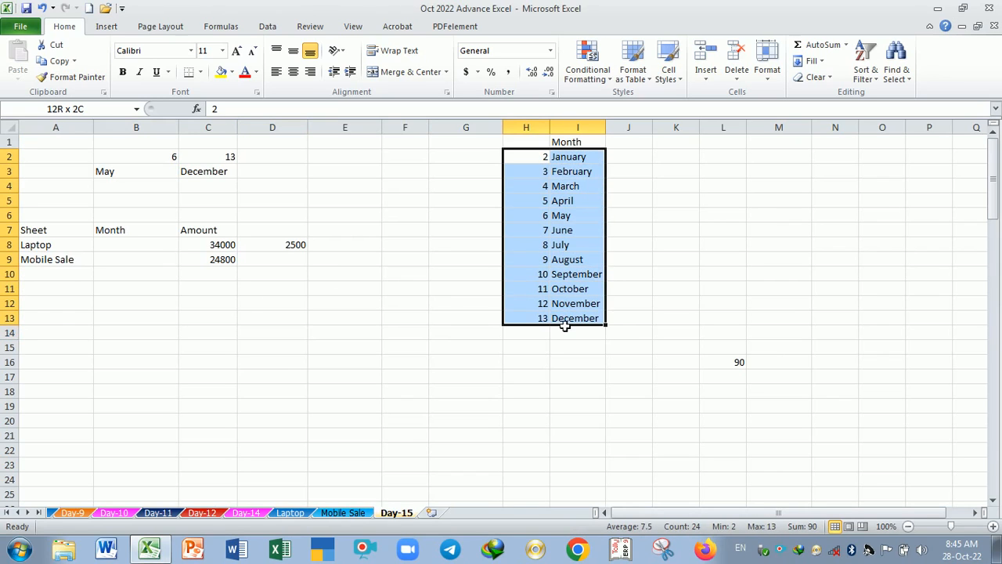
{"action": "left_click", "coordinate": [537, 163]}
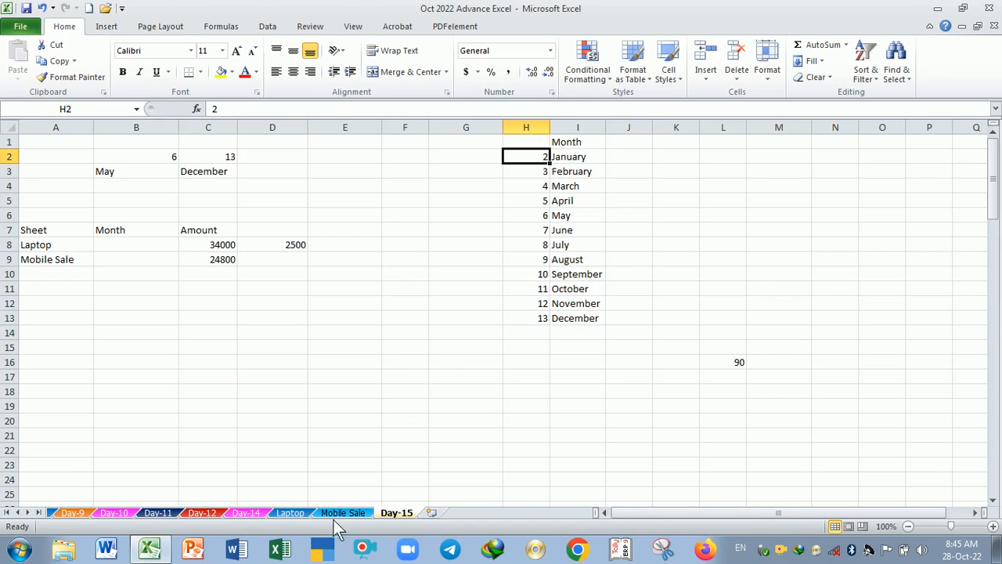
Return to the Laptop sheet and examine the Month and Amount rows from January to April.
{"action": "left_click", "coordinate": [255, 516]}
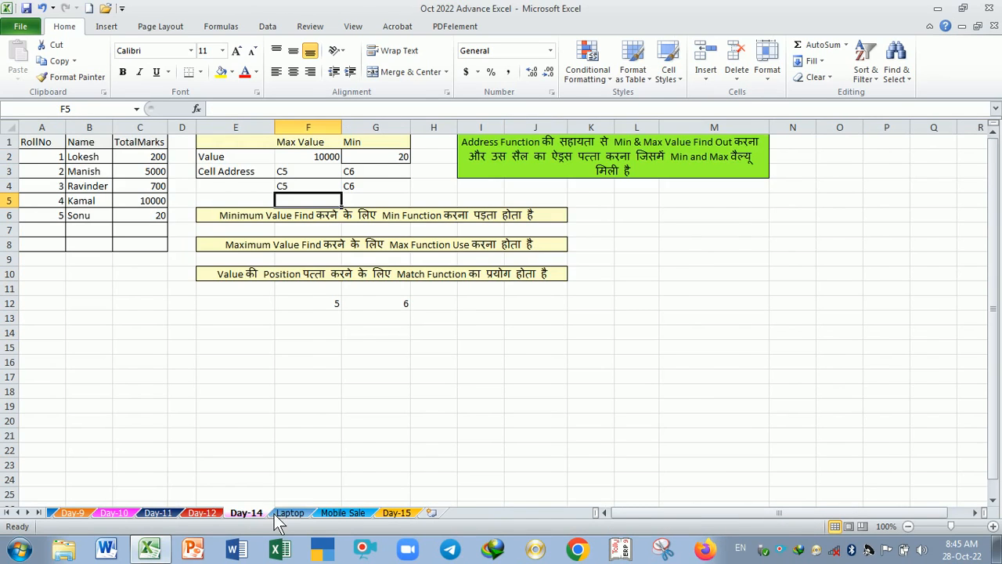
{"action": "left_click", "coordinate": [285, 515]}
{"action": "left_click_drag", "start_coordinate": [48, 159], "coordinate": [105, 163]}
{"action": "left_click_drag", "start_coordinate": [47, 174], "coordinate": [112, 196]}
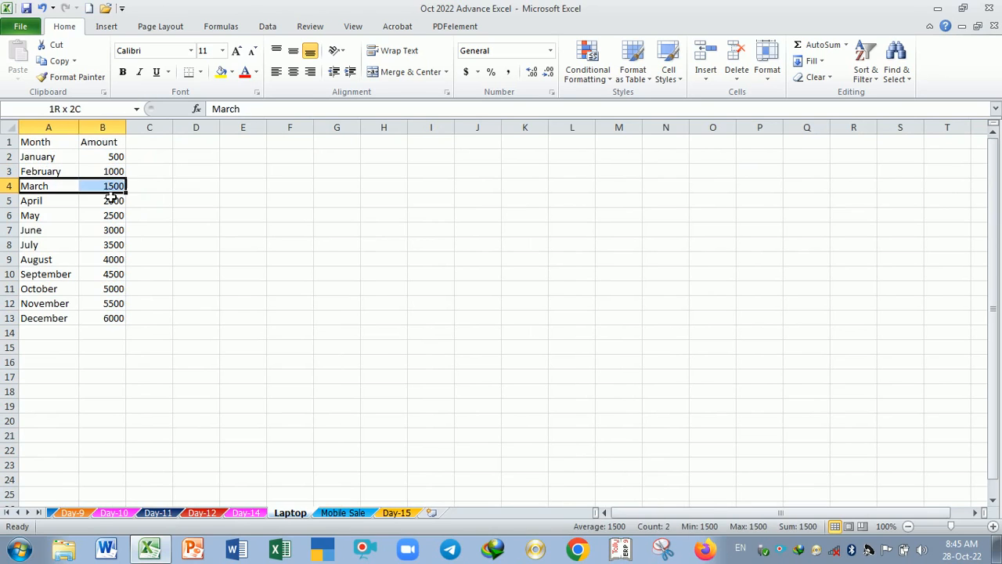
{"action": "left_click", "coordinate": [60, 204]}
{"action": "left_click_drag", "start_coordinate": [49, 160], "coordinate": [104, 172]}
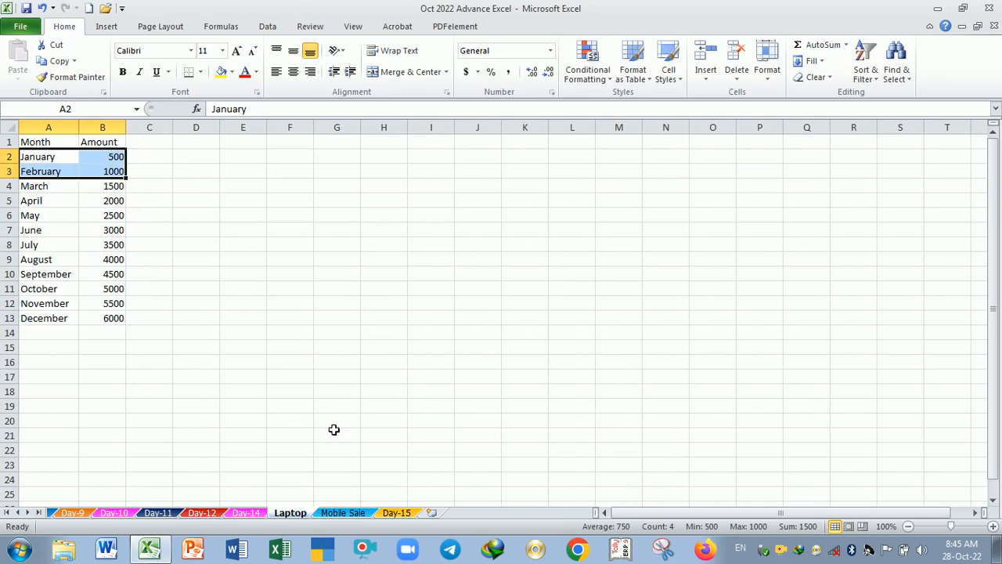
Go back to Day-15 and review how the numbers in column H correspond to the months in column I.
{"action": "left_click", "coordinate": [397, 515]}
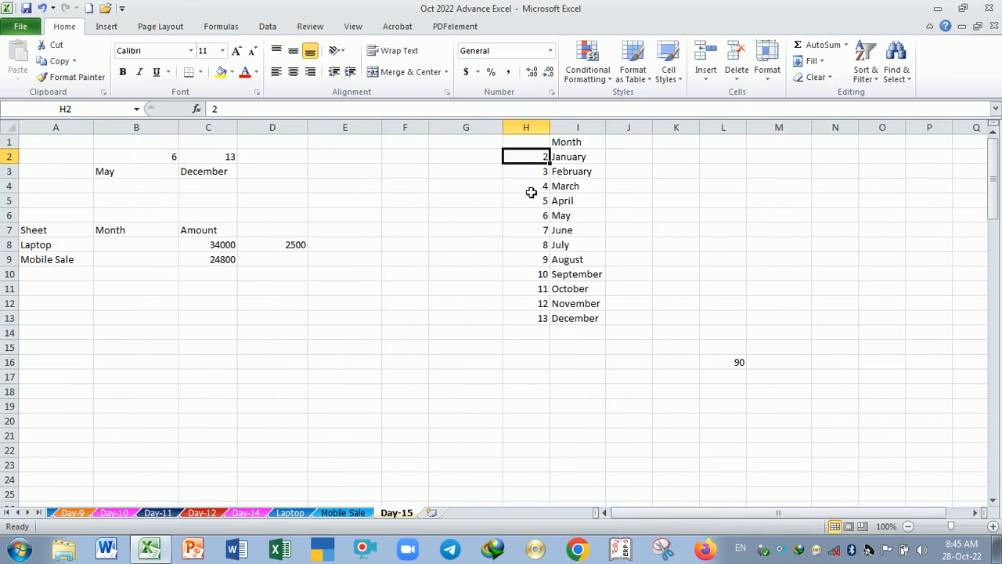
{"action": "left_click", "coordinate": [573, 144]}
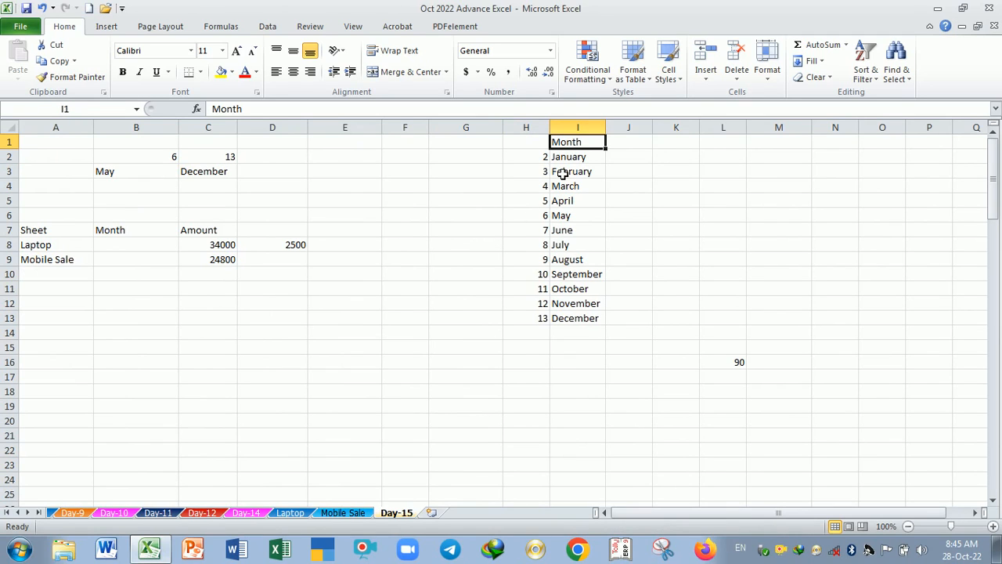
{"action": "left_click_drag", "start_coordinate": [541, 162], "coordinate": [525, 321]}
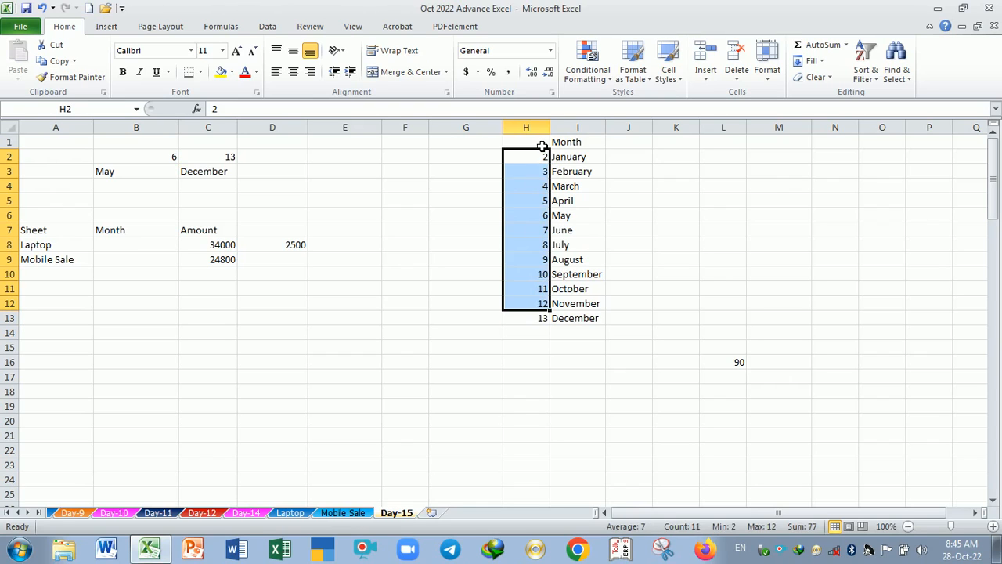
{"action": "left_click", "coordinate": [542, 145]}
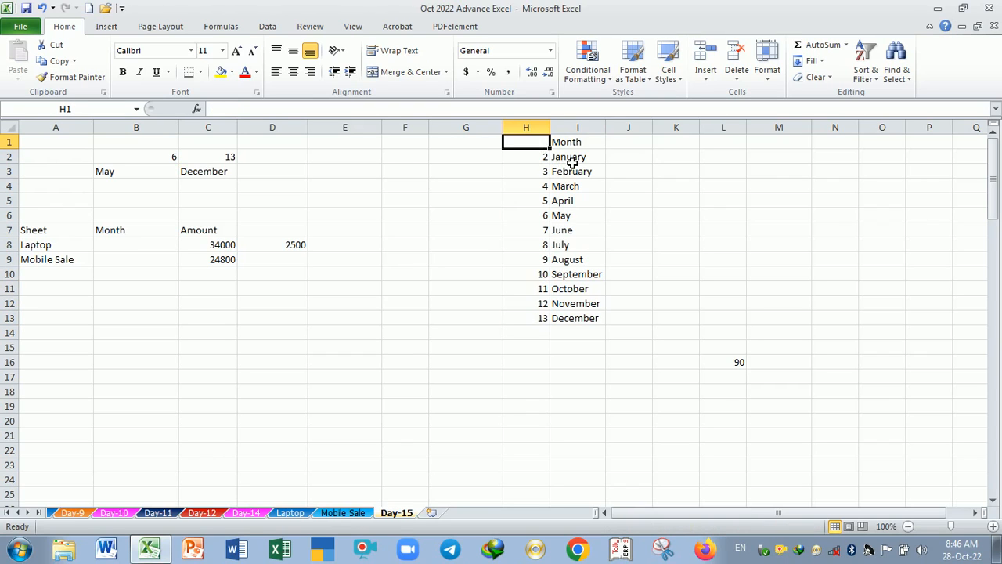
{"action": "left_click", "coordinate": [572, 161]}
{"action": "left_click", "coordinate": [574, 177]}
{"action": "left_click", "coordinate": [575, 186]}
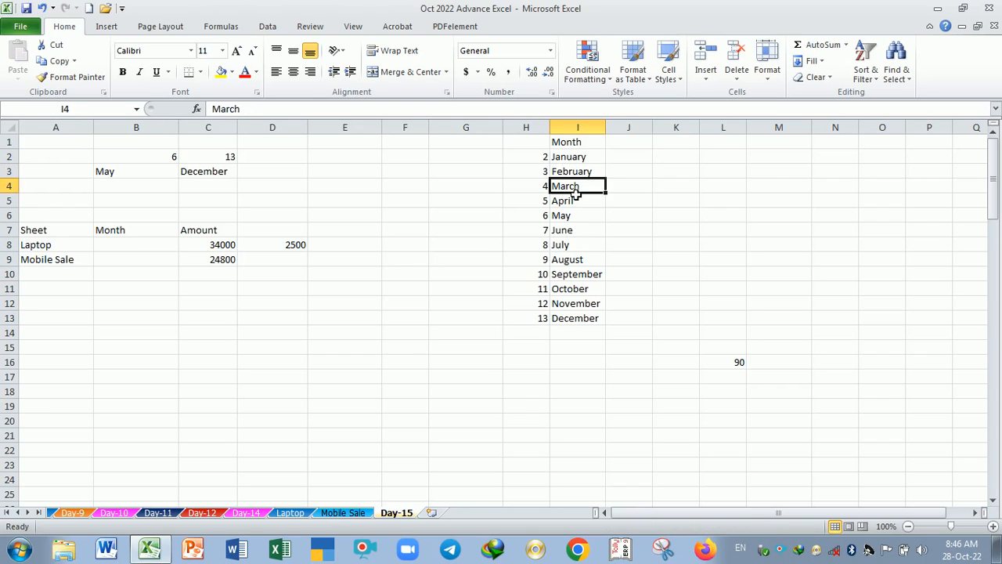
{"action": "left_click_drag", "start_coordinate": [539, 159], "coordinate": [582, 320]}
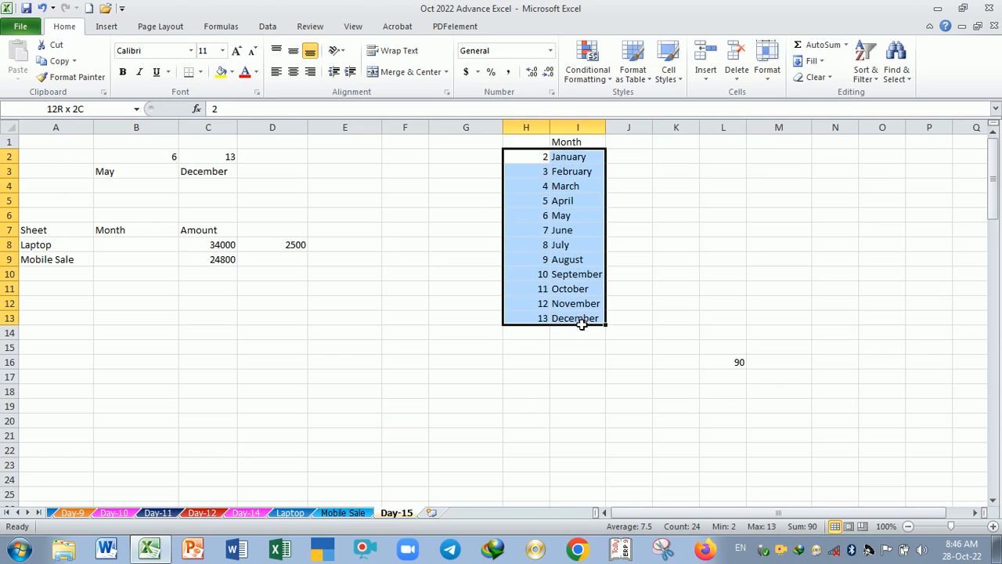
Examine the Laptop and Mobile Sale entries in the summary table and the SUM and INDIRECT formula in C8.
{"action": "left_click", "coordinate": [264, 377]}
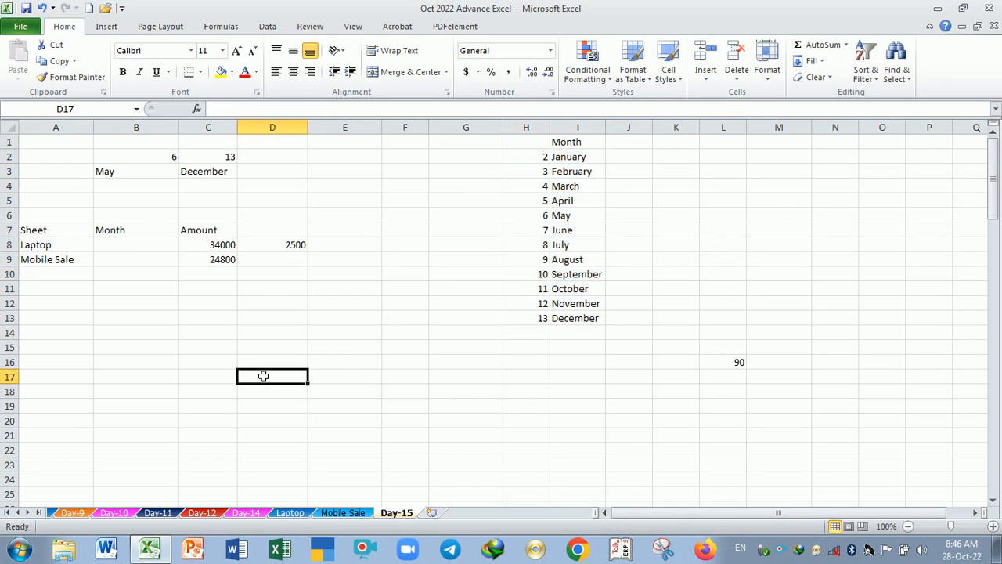
{"action": "left_click", "coordinate": [72, 246]}
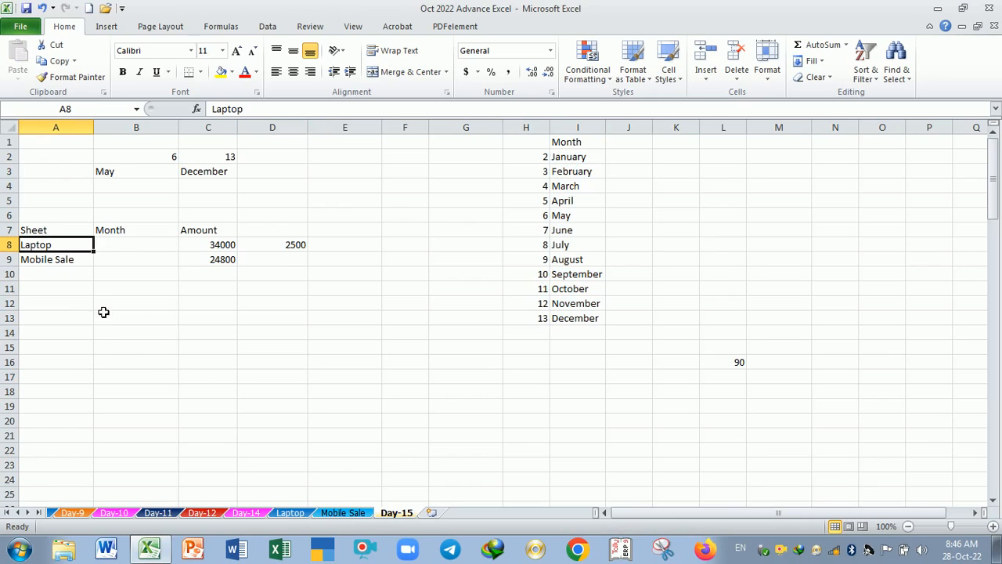
{"action": "left_click", "coordinate": [78, 267]}
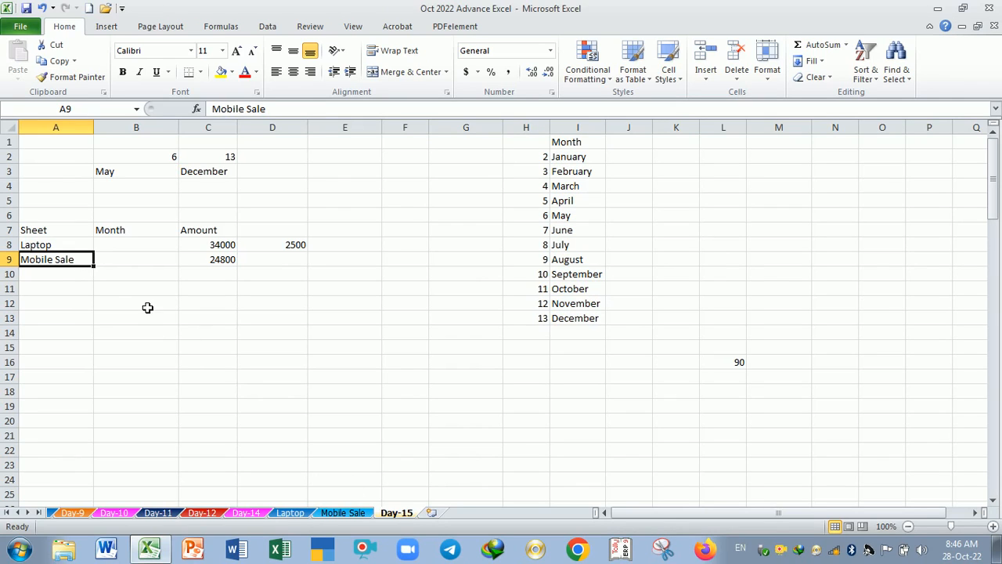
{"action": "left_click", "coordinate": [217, 248]}
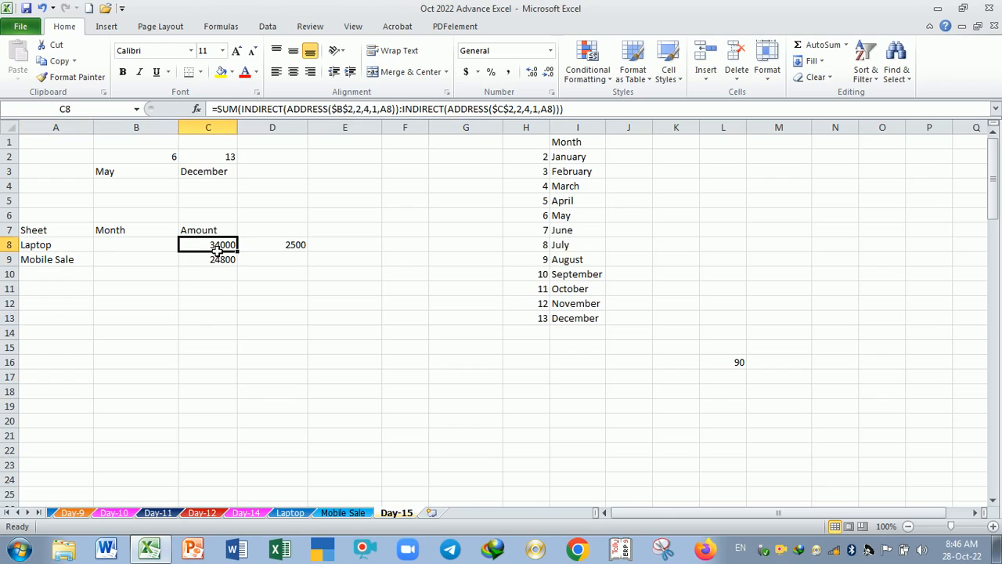
Enter the formula =INDIRECT("c3") in cell C12 to return the contents of C3.
{"action": "left_click", "coordinate": [227, 292]}
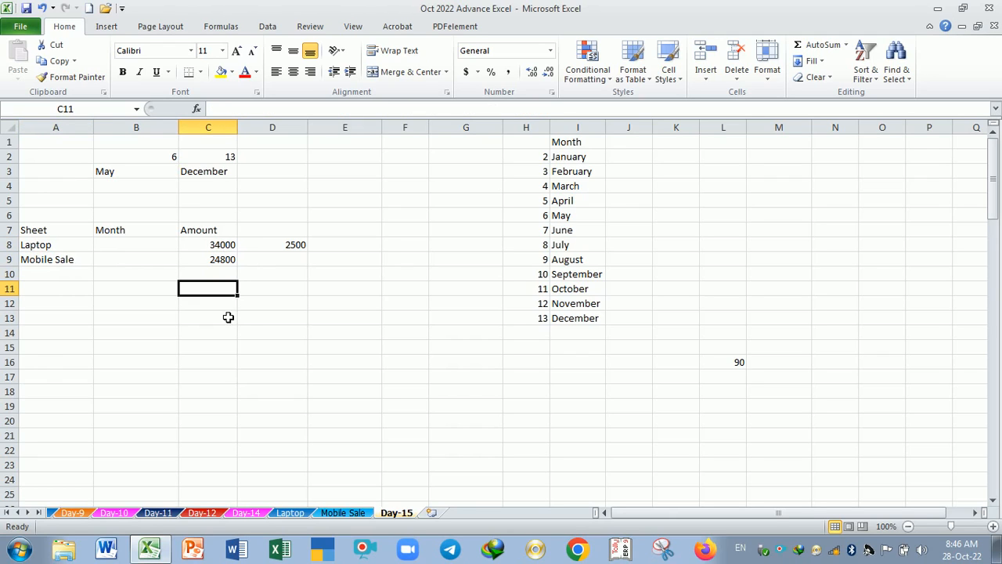
{"action": "key", "text": "Down"}
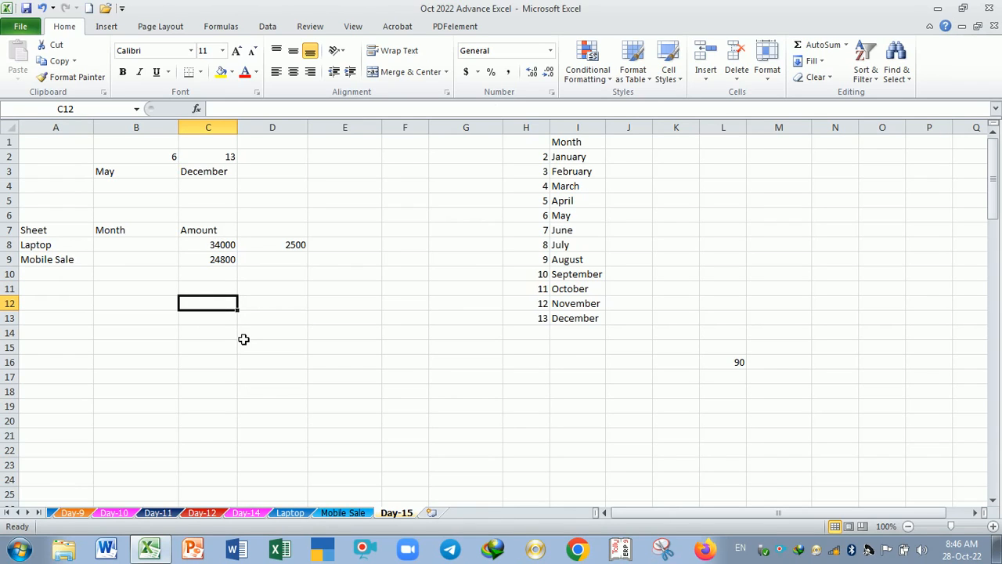
{"action": "type", "text": "="}
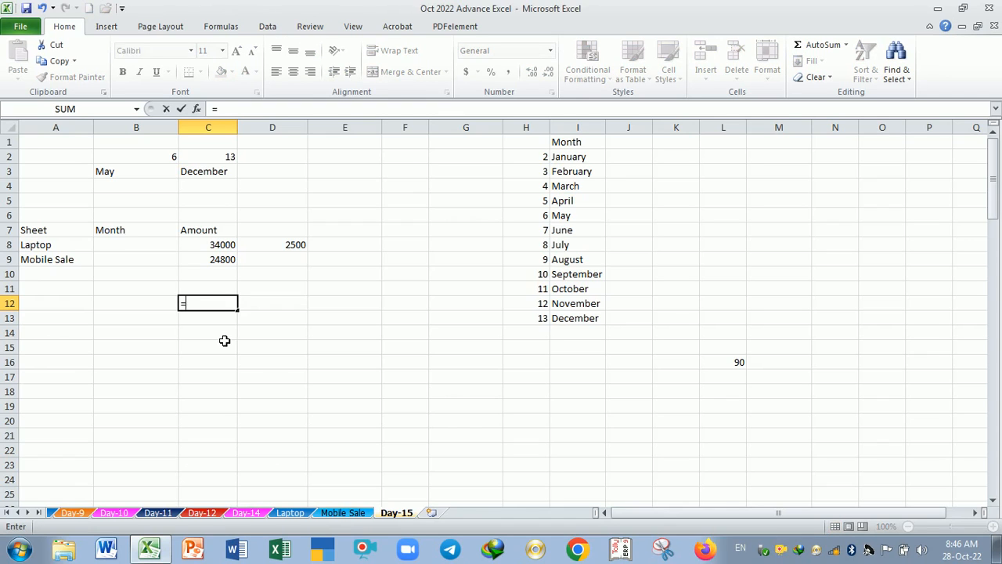
{"action": "type", "text": "ind"}
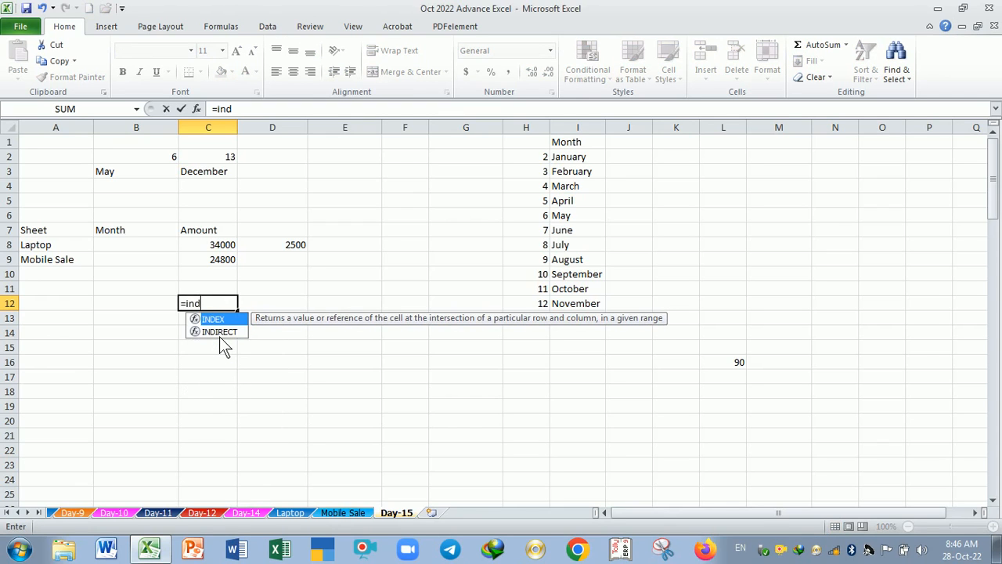
{"action": "key", "text": "Down"}
{"action": "key", "text": "Tab"}
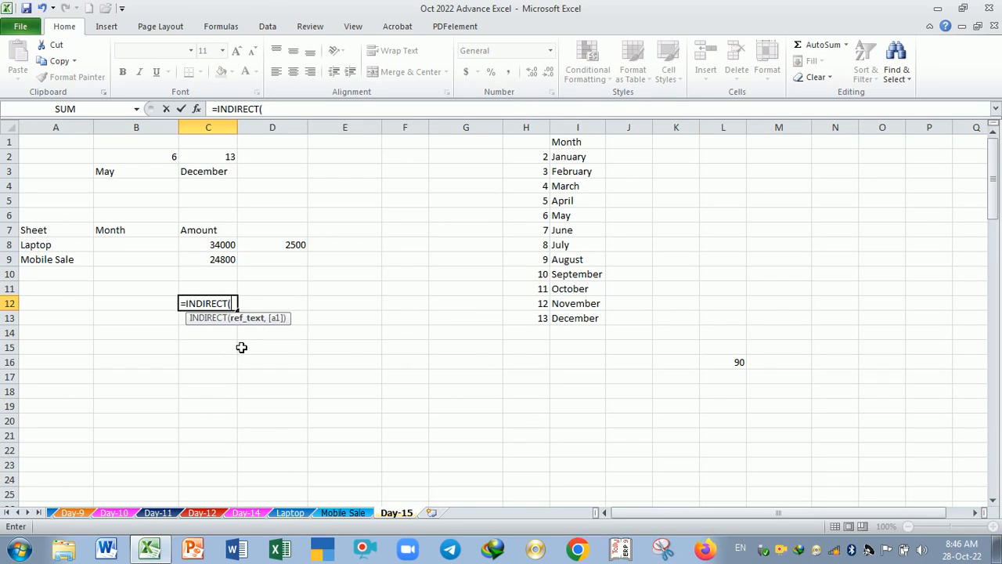
{"action": "type", "text": "\""}
{"action": "type", "text": "c3"}
{"action": "key", "text": "Return"}
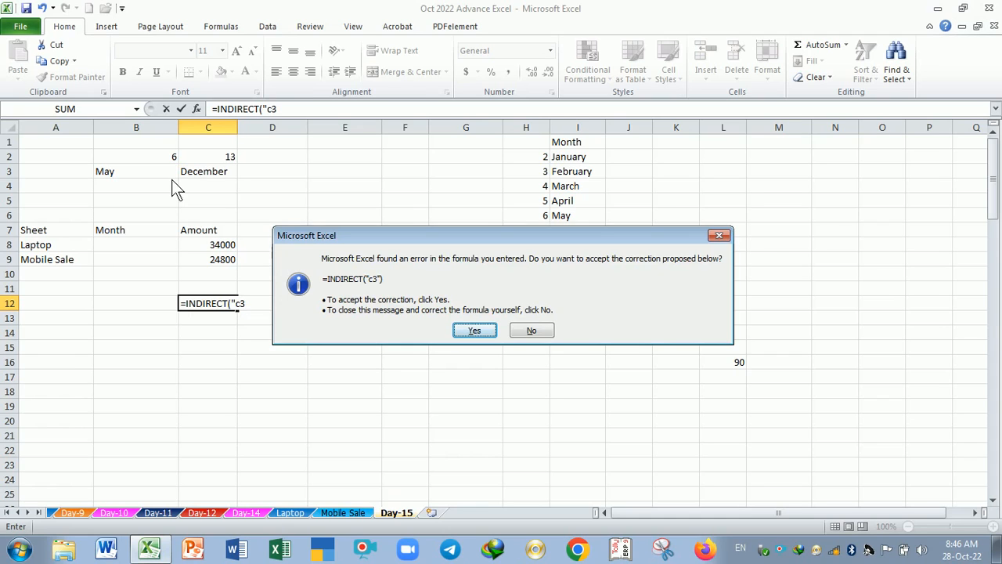
{"action": "key", "text": "n"}
{"action": "left_click", "coordinate": [469, 329]}
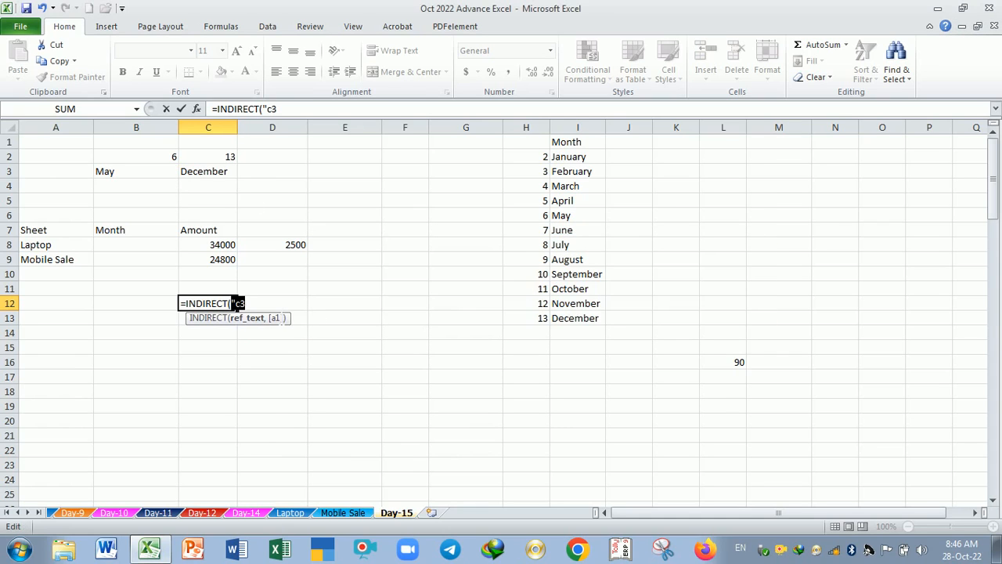
{"action": "left_click", "coordinate": [279, 309]}
{"action": "type", "text": "\")"}
{"action": "key", "text": "Return"}
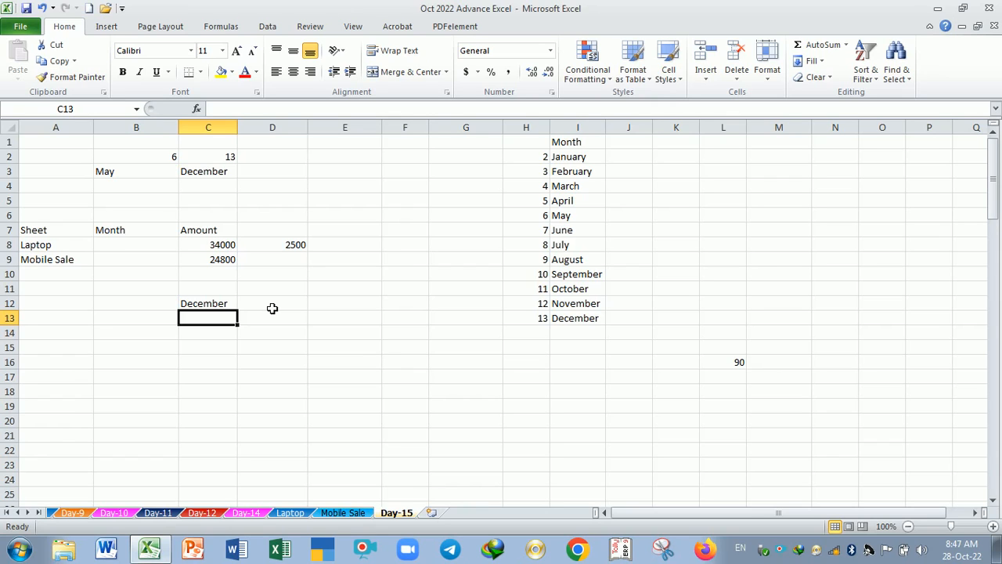
Enter the formula =INDIRECT("a8") in D12 and review it alongside the INDIRECT formula in C12.
{"action": "left_click", "coordinate": [291, 304]}
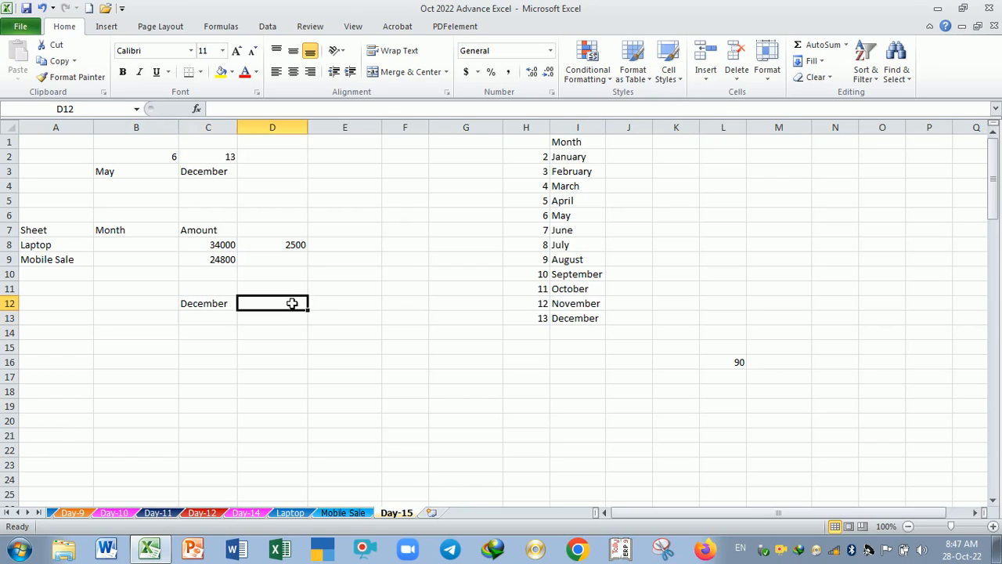
{"action": "type", "text": "=ind"}
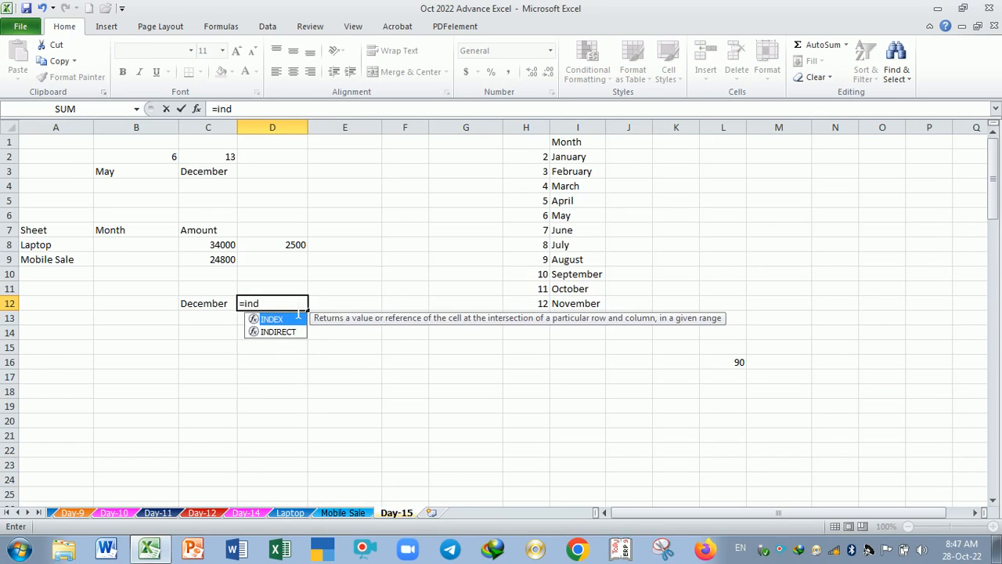
{"action": "key", "text": "Down"}
{"action": "key", "text": "Tab"}
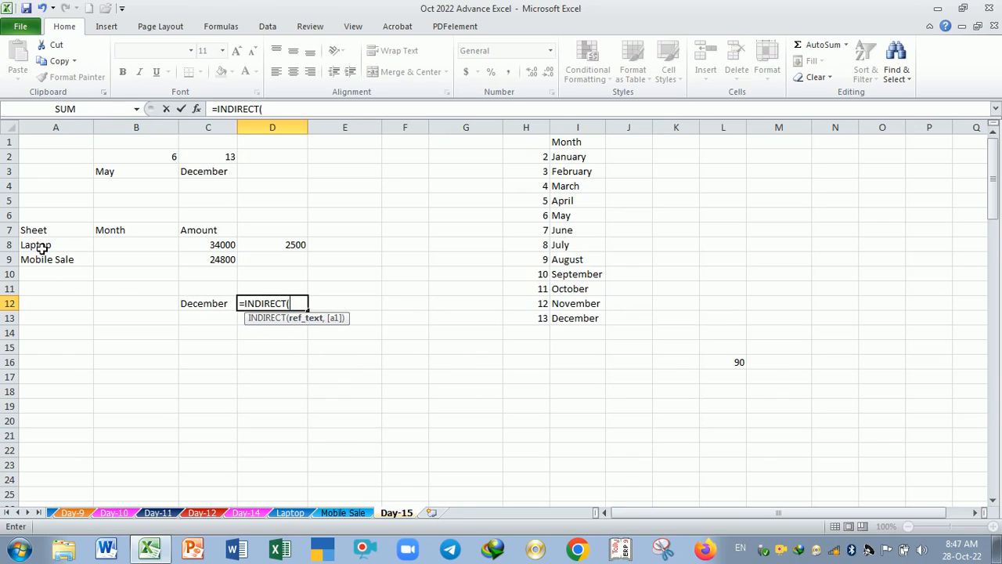
{"action": "type", "text": "\"a8\")"}
{"action": "key", "text": "Return"}
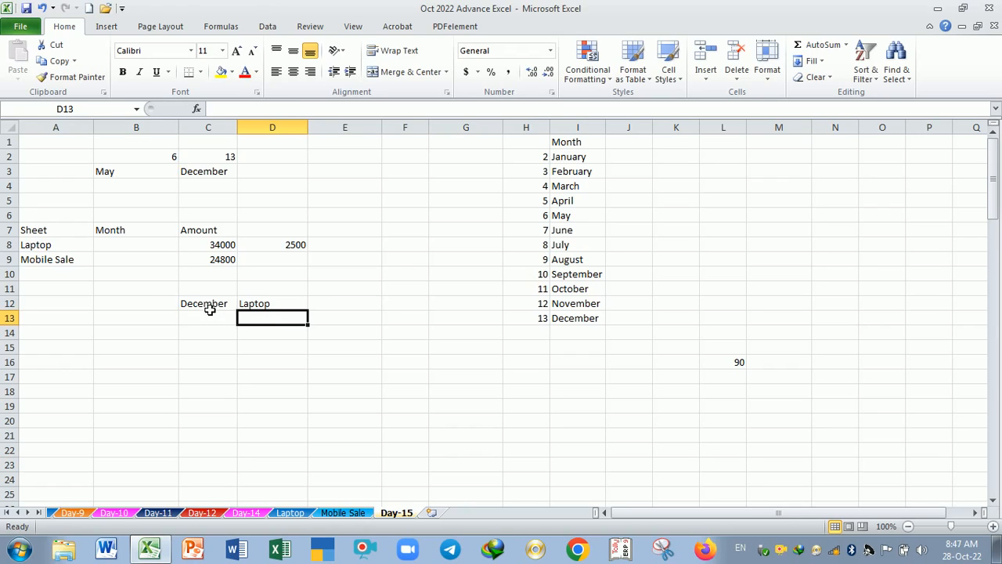
{"action": "left_click_drag", "start_coordinate": [210, 310], "coordinate": [274, 311]}
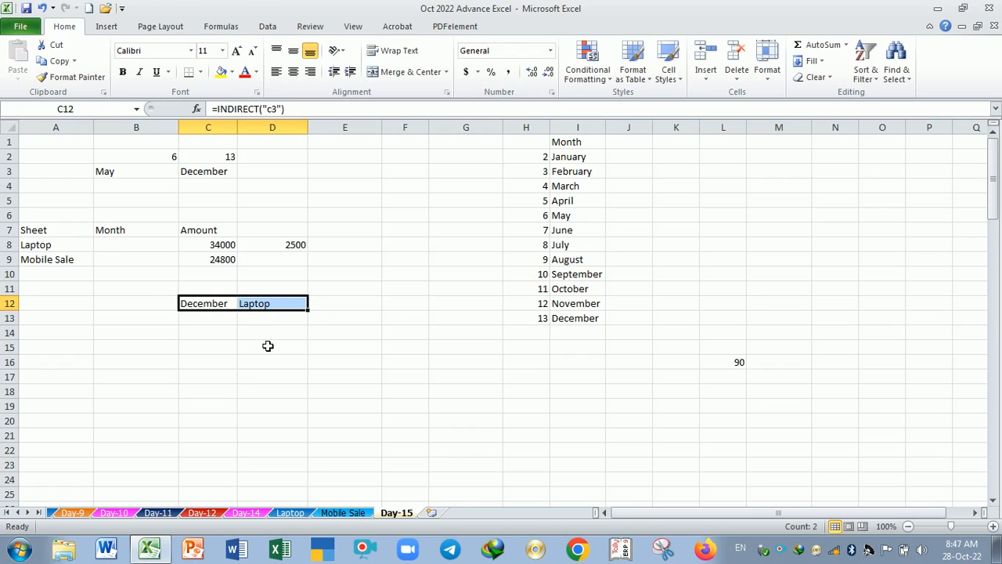
{"action": "left_click", "coordinate": [268, 346]}
{"action": "left_click", "coordinate": [337, 254]}
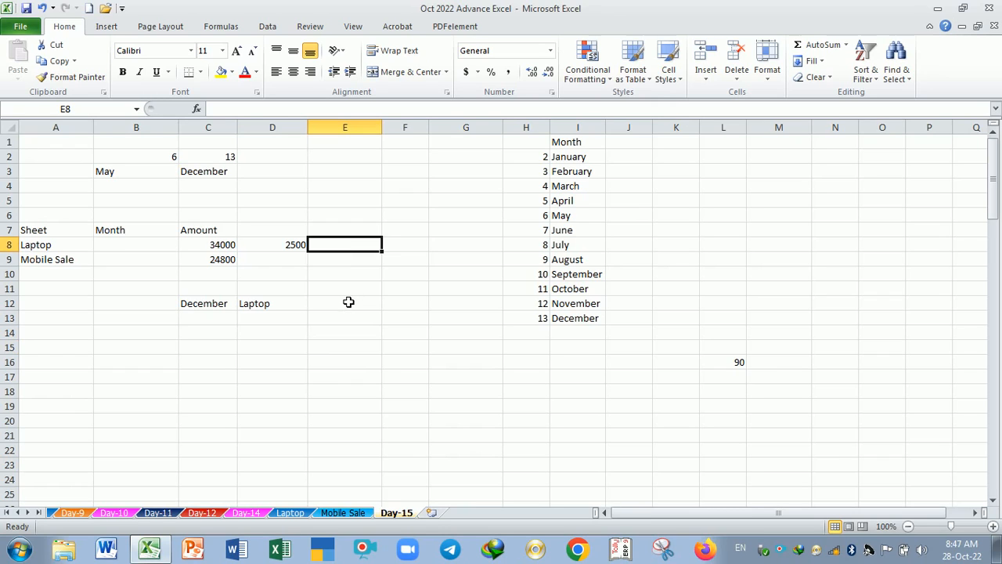
Try 1 as the month number in B2, and replace it with 2.
{"action": "left_click", "coordinate": [132, 162]}
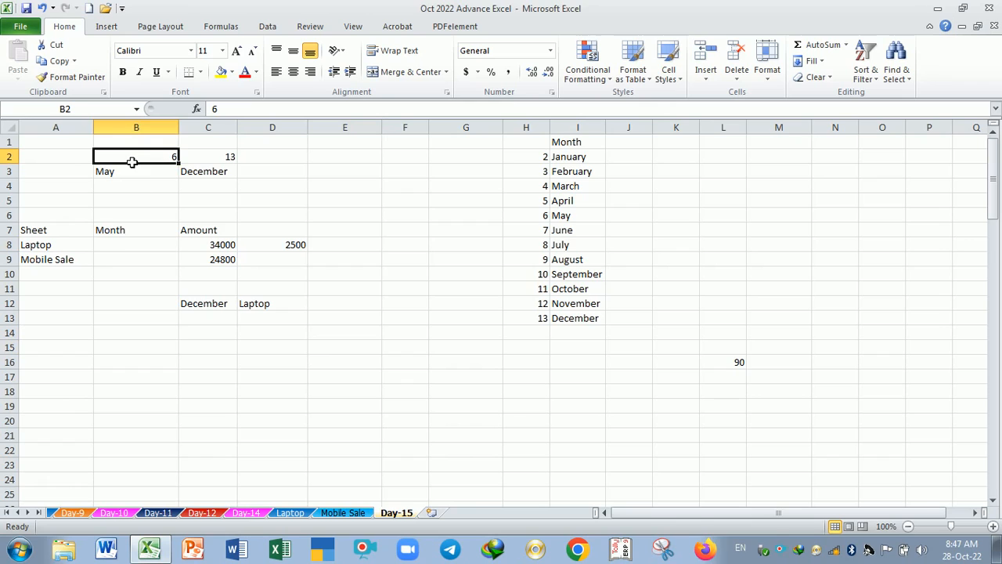
{"action": "left_click_drag", "start_coordinate": [133, 162], "coordinate": [139, 168]}
{"action": "left_click", "coordinate": [139, 158]}
{"action": "left_click", "coordinate": [139, 161]}
{"action": "type", "text": "1"}
{"action": "key", "text": "Return"}
{"action": "key", "text": "Up"}
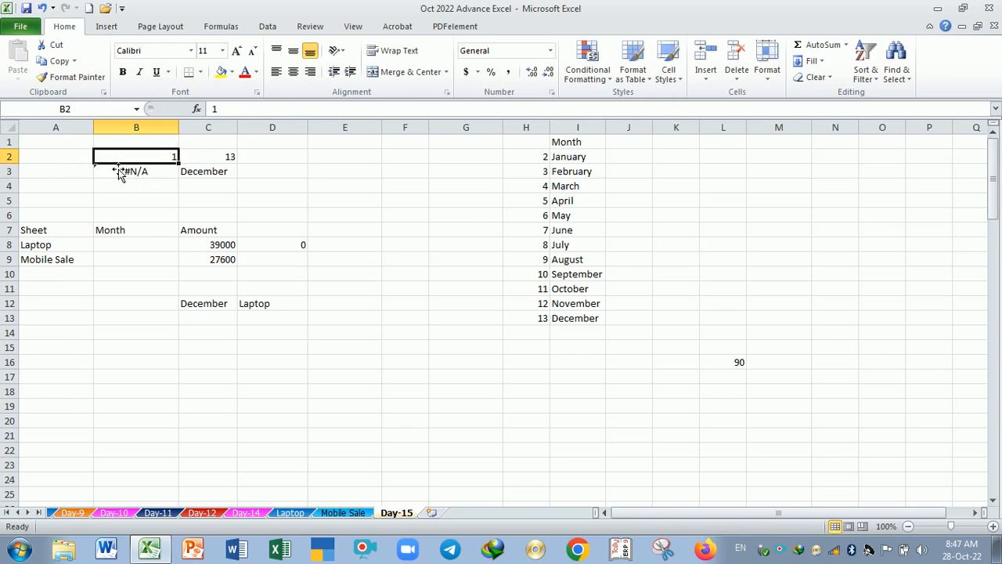
{"action": "type", "text": "2"}
{"action": "key", "text": "Return"}
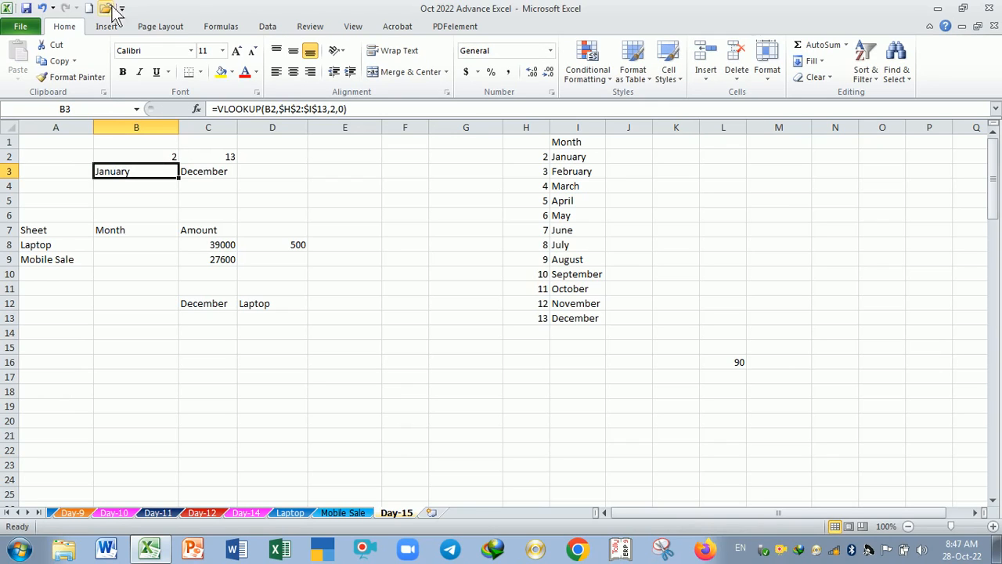
Check the December lookup in C3 and its number in C2, and clear the month formulas from B3:C3.
{"action": "left_click", "coordinate": [204, 175]}
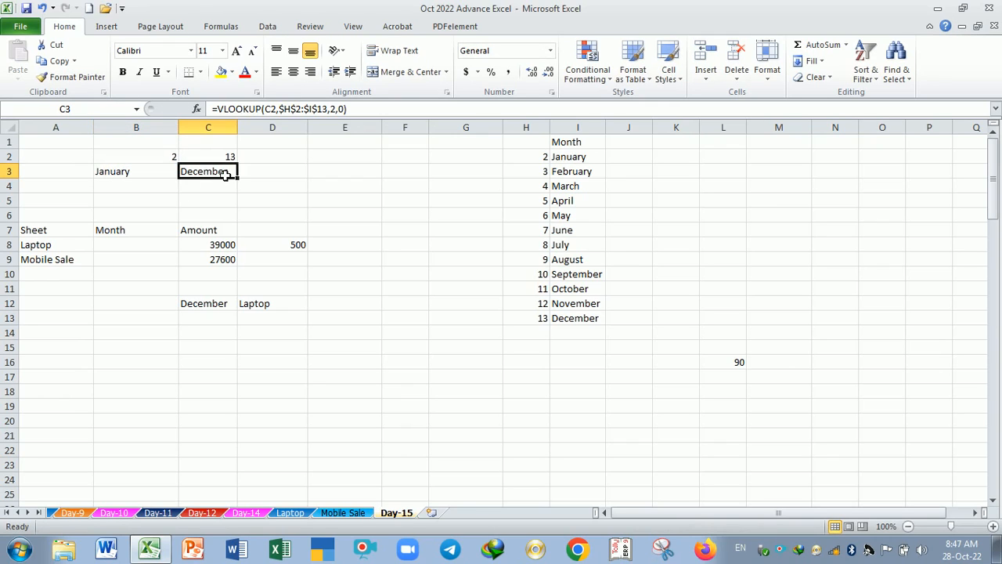
{"action": "left_click", "coordinate": [219, 160]}
{"action": "left_click", "coordinate": [223, 176]}
{"action": "left_click_drag", "start_coordinate": [137, 173], "coordinate": [207, 179]}
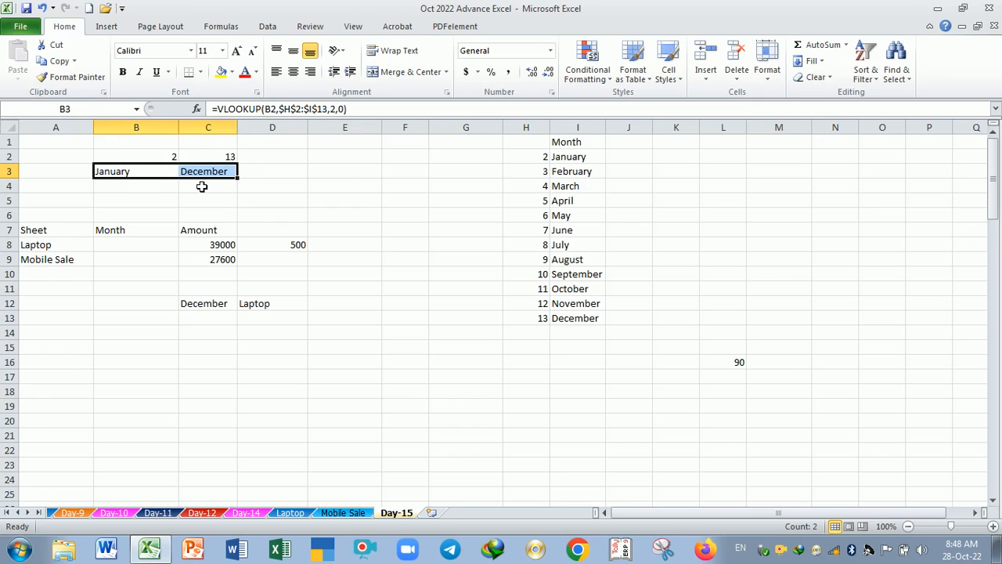
{"action": "key", "text": "Delete"}
Enter =VLOOKUP(B2,$H$2:$I$13,2,0) in B3 to return the month name for the number in B2.
{"action": "type", "text": "=vl"}
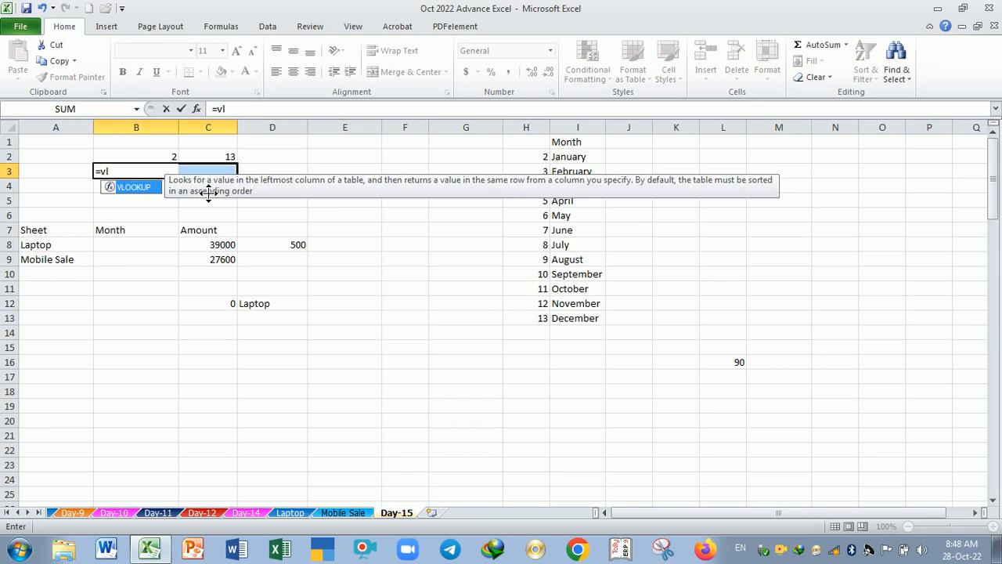
{"action": "key", "text": "Tab"}
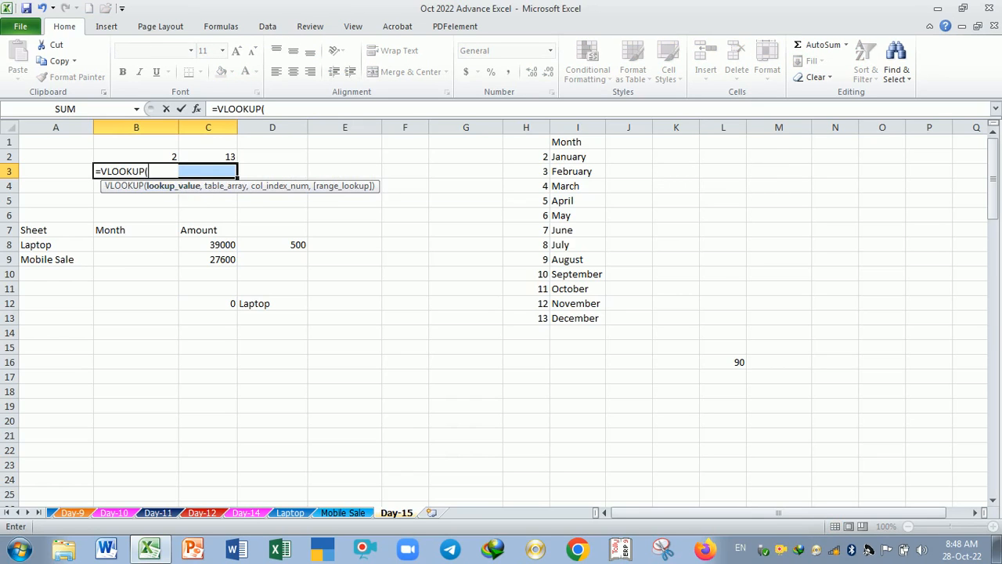
{"action": "left_click", "coordinate": [147, 159]}
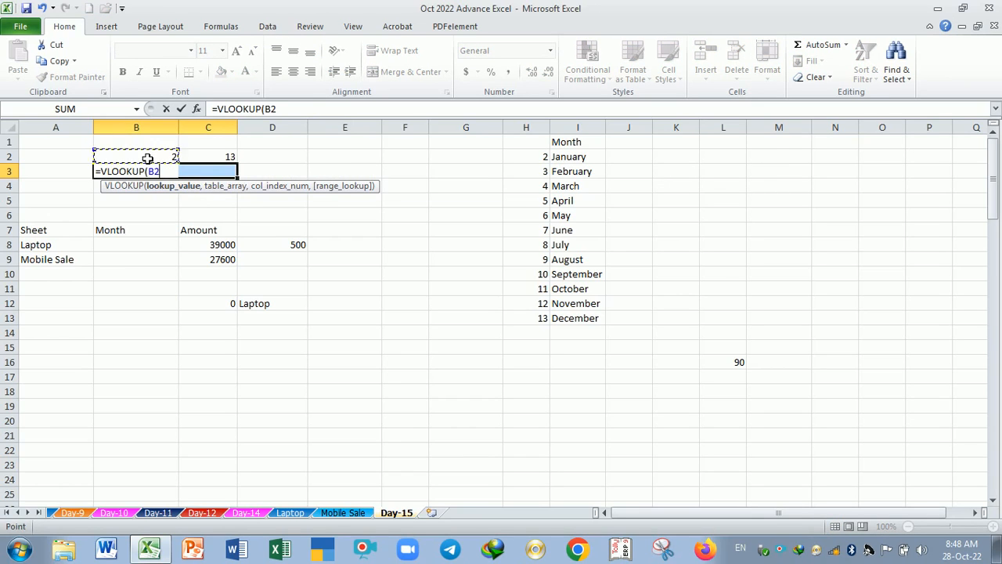
{"action": "type", "text": ","}
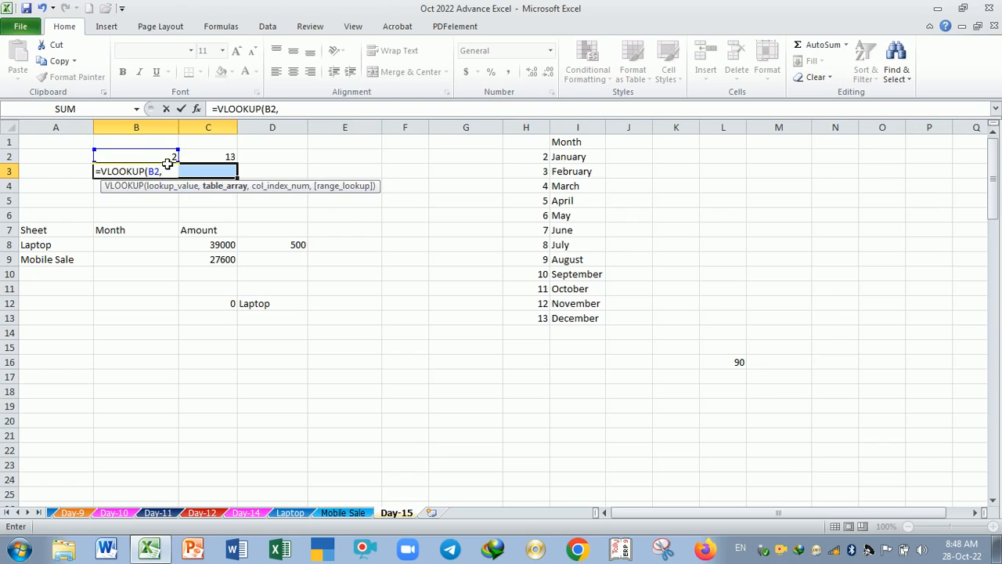
{"action": "left_click_drag", "start_coordinate": [535, 157], "coordinate": [571, 317]}
{"action": "key", "text": "F4"}
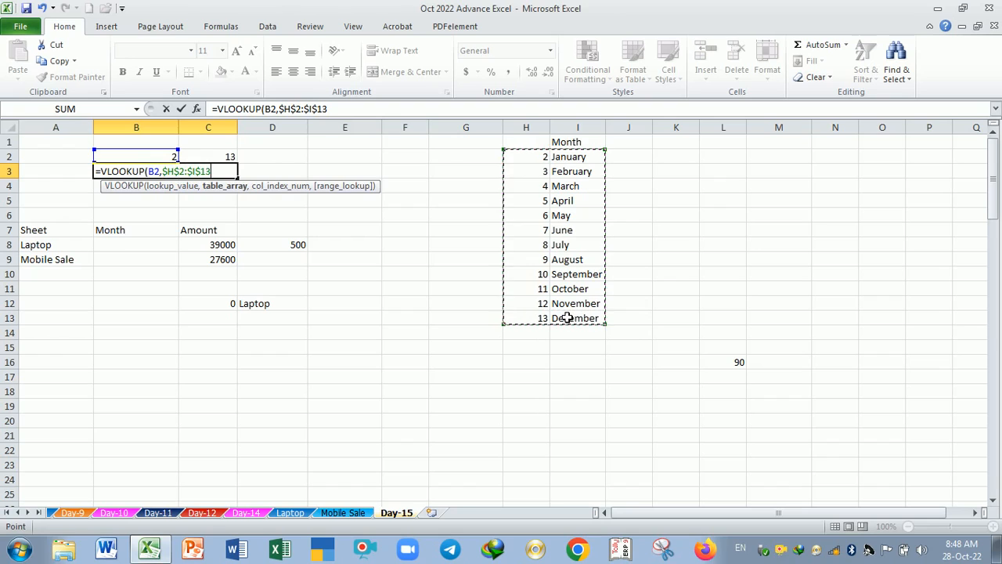
{"action": "type", "text": ","}
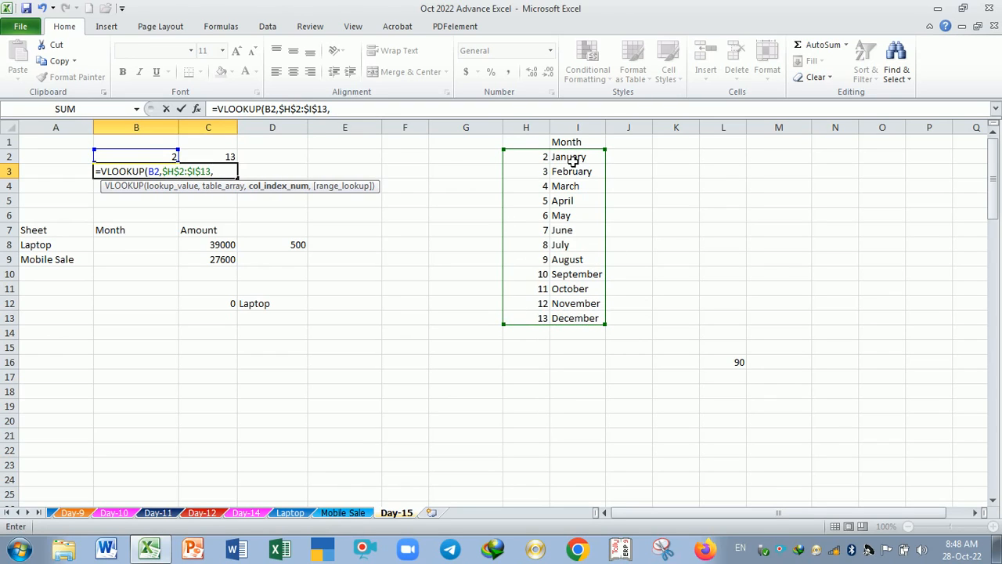
{"action": "type", "text": "2"}
{"action": "type", "text": ",0"}
{"action": "key", "text": "Return"}
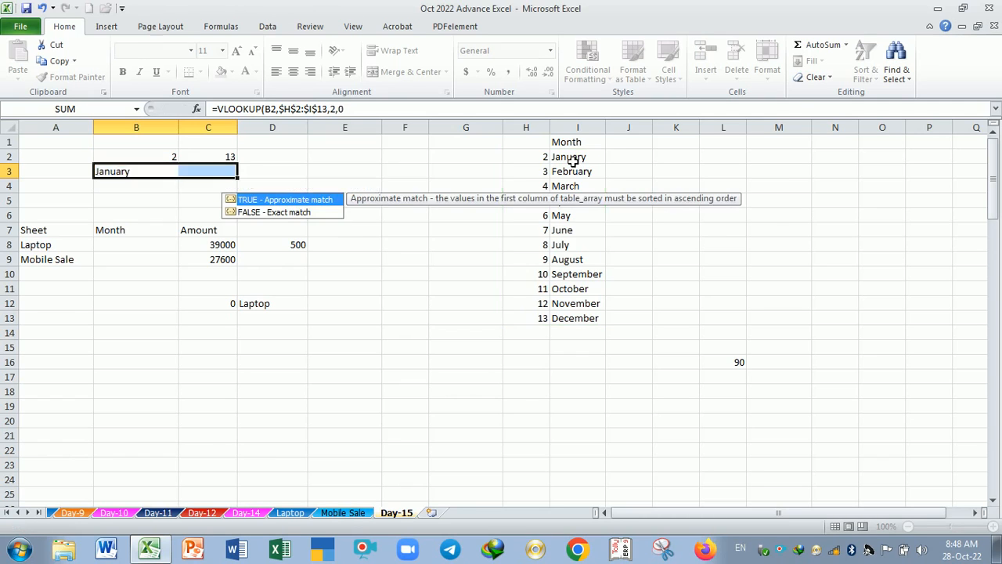
Copy the VLOOKUP formula from B3 across to C3 and review both month formulas.
{"action": "left_click", "coordinate": [164, 172]}
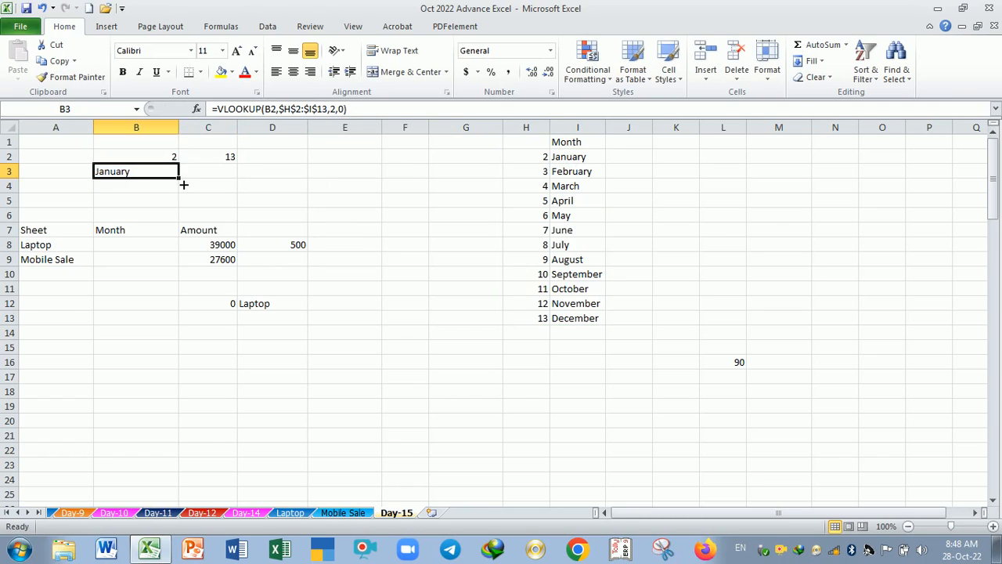
{"action": "left_click_drag", "start_coordinate": [182, 181], "coordinate": [234, 184]}
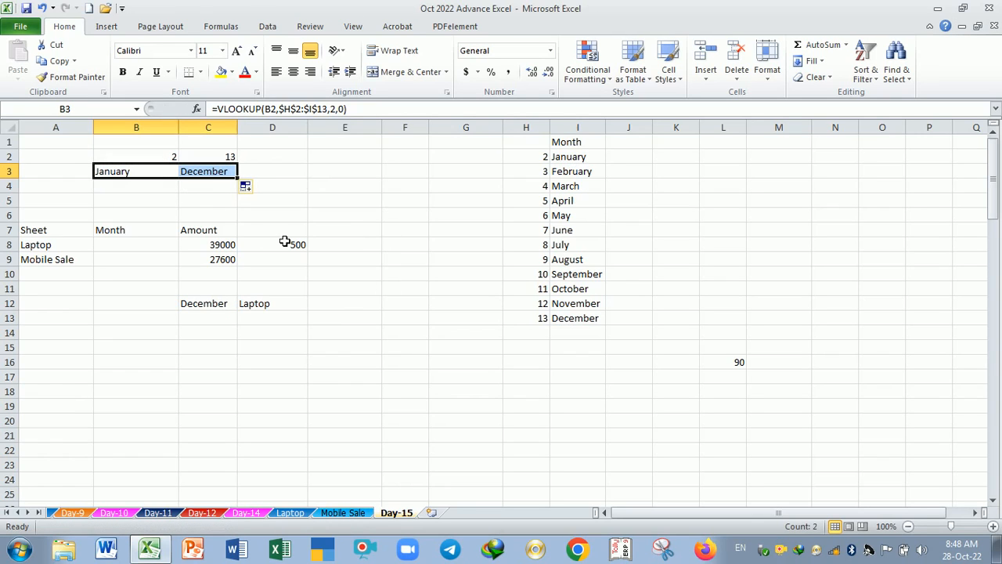
{"action": "left_click", "coordinate": [158, 176]}
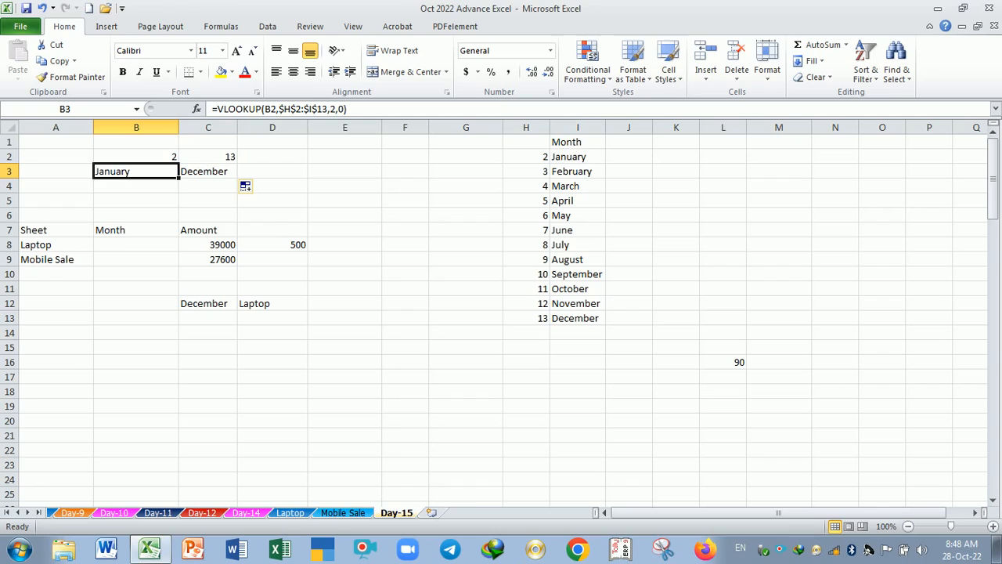
{"action": "left_click", "coordinate": [224, 177]}
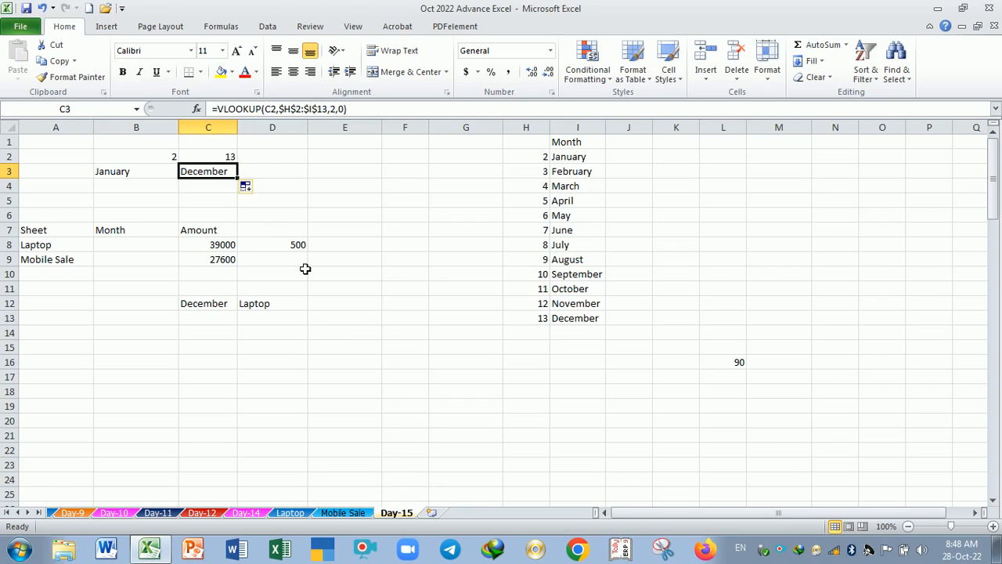
Clear the existing amount formula from D8, beside the Laptop amount.
{"action": "scroll", "coordinate": [322, 315], "scroll_direction": "up", "scroll_amount": 1, "text": "ctrl"}
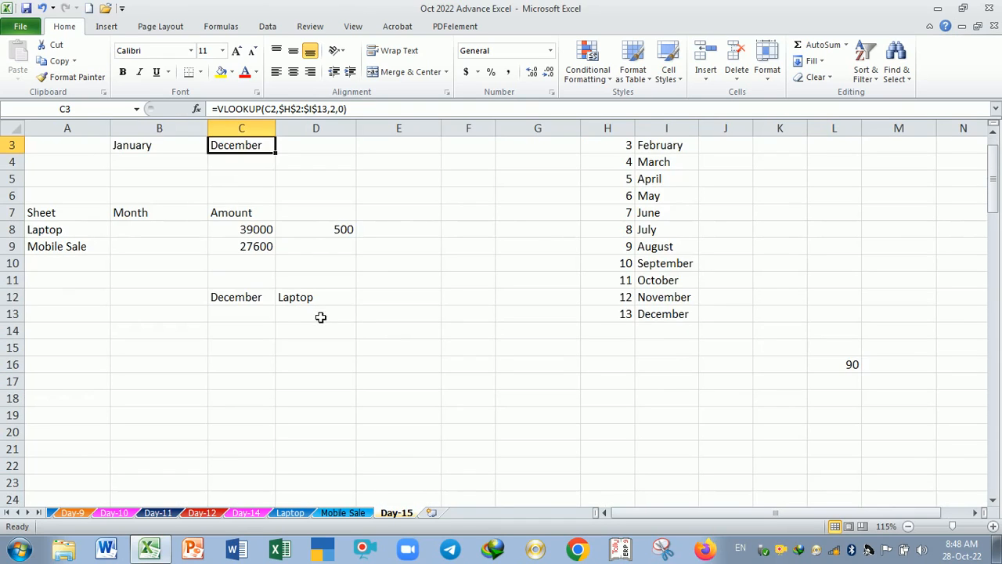
{"action": "scroll", "coordinate": [355, 328], "scroll_direction": "up", "scroll_amount": 1}
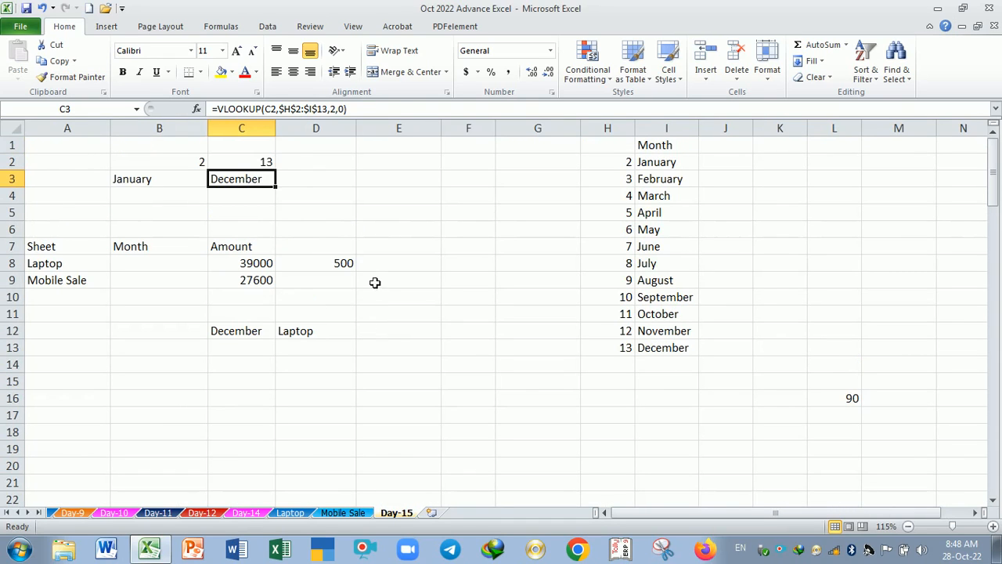
{"action": "left_click", "coordinate": [334, 266]}
{"action": "key", "text": "Delete"}
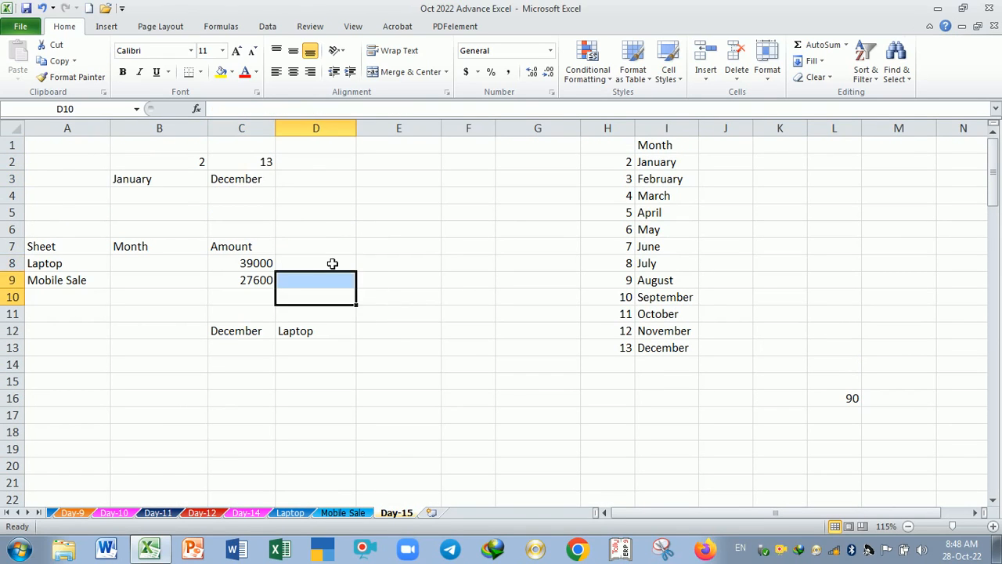
Enter the formula =SUM(C8:C9) in E8 to demonstrate adding an ordinary cell range.
{"action": "left_click", "coordinate": [330, 263]}
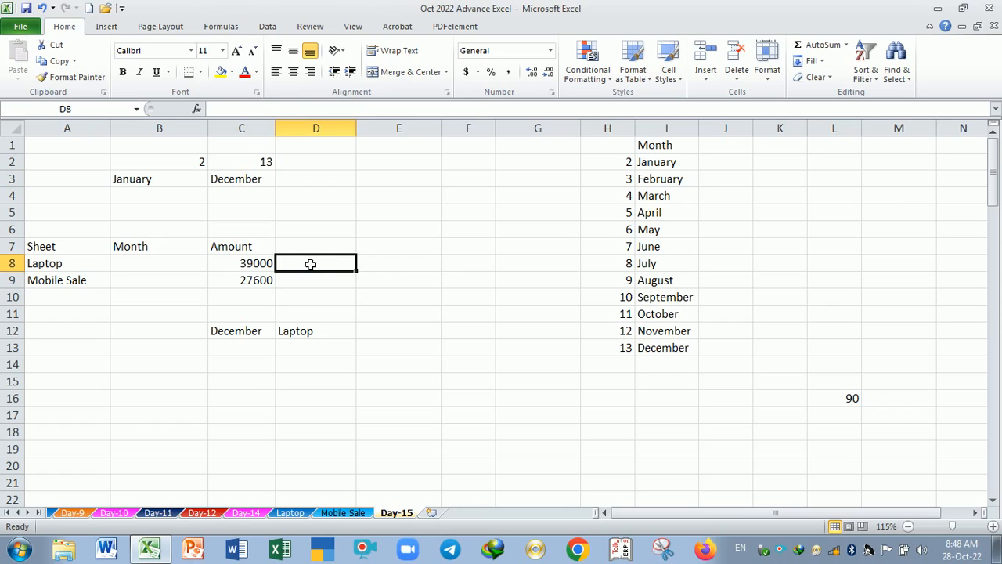
{"action": "key", "text": "Right"}
{"action": "type", "text": "=sum"}
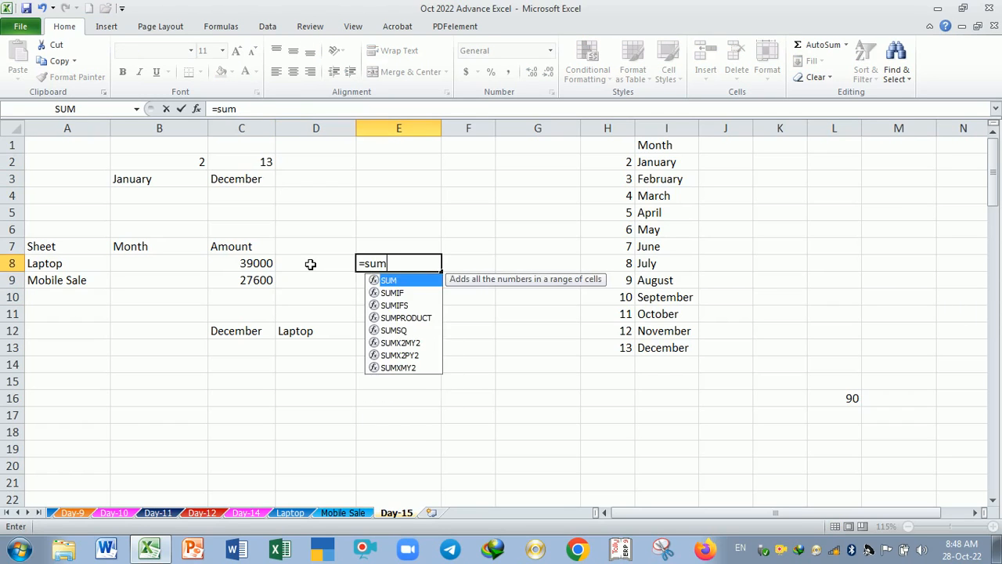
{"action": "key", "text": "Tab"}
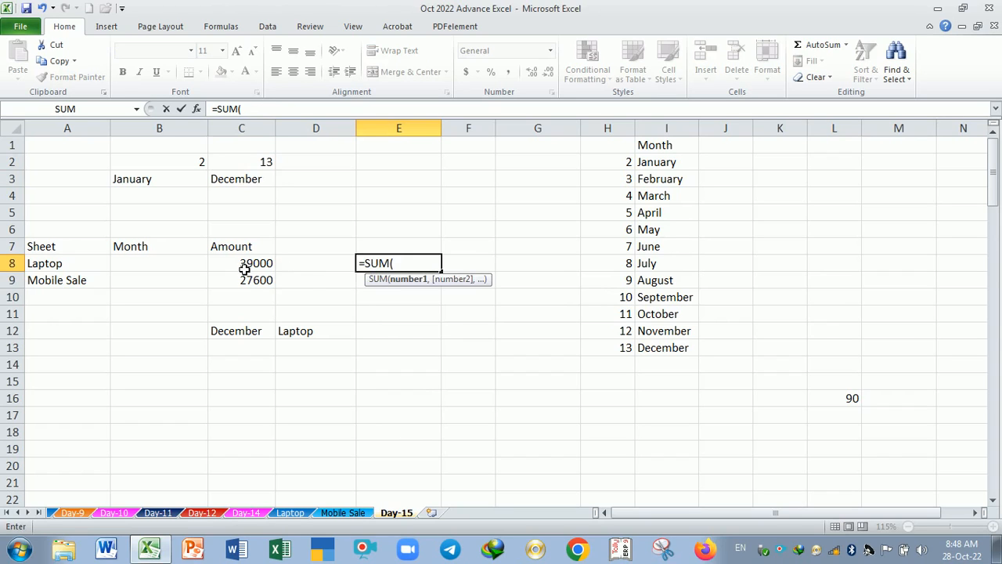
{"action": "left_click_drag", "start_coordinate": [244, 268], "coordinate": [245, 284]}
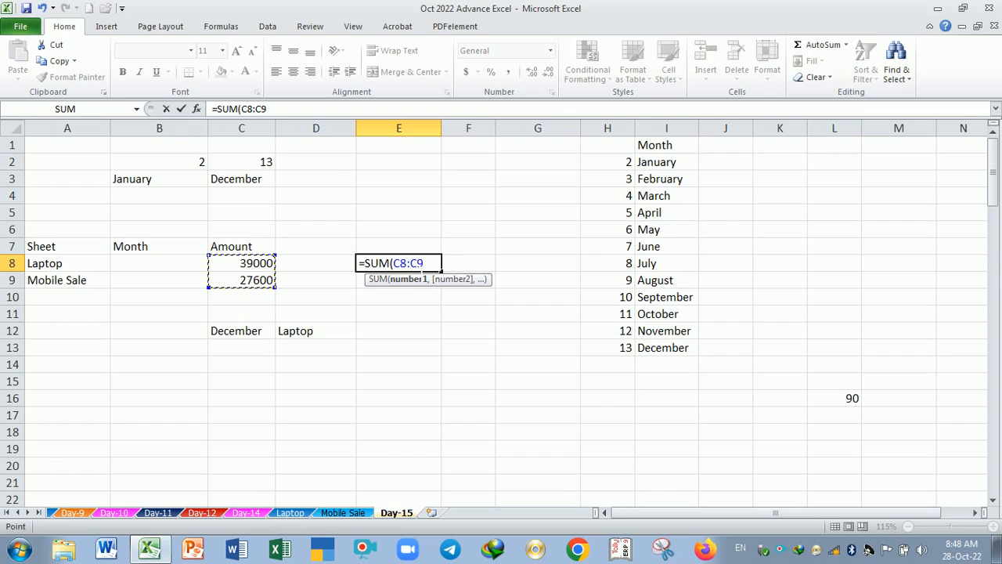
{"action": "left_click", "coordinate": [411, 264]}
{"action": "key", "text": "Return"}
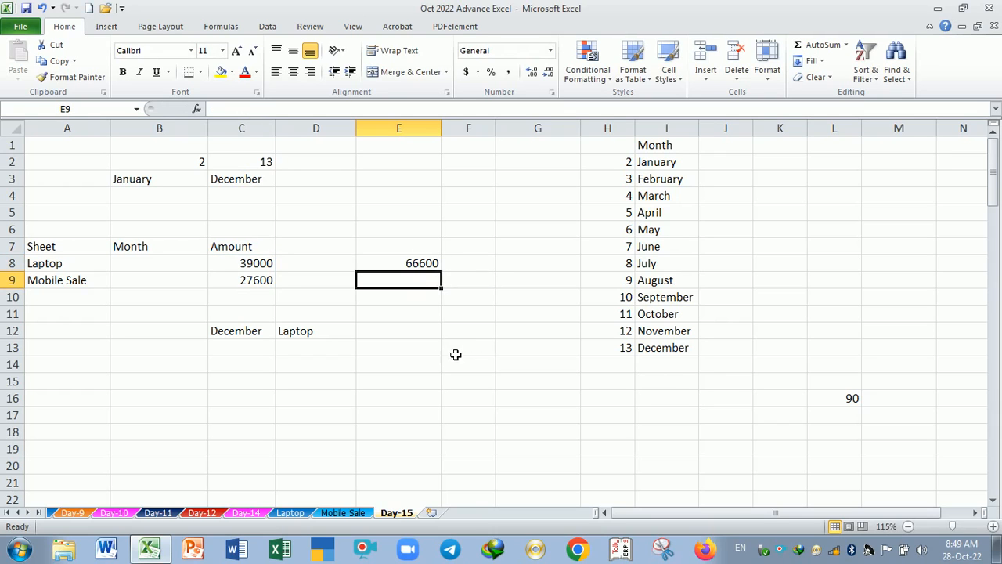
Review the range reference in the SUM formula in E8 and clear that cell.
{"action": "double_click", "coordinate": [429, 268]}
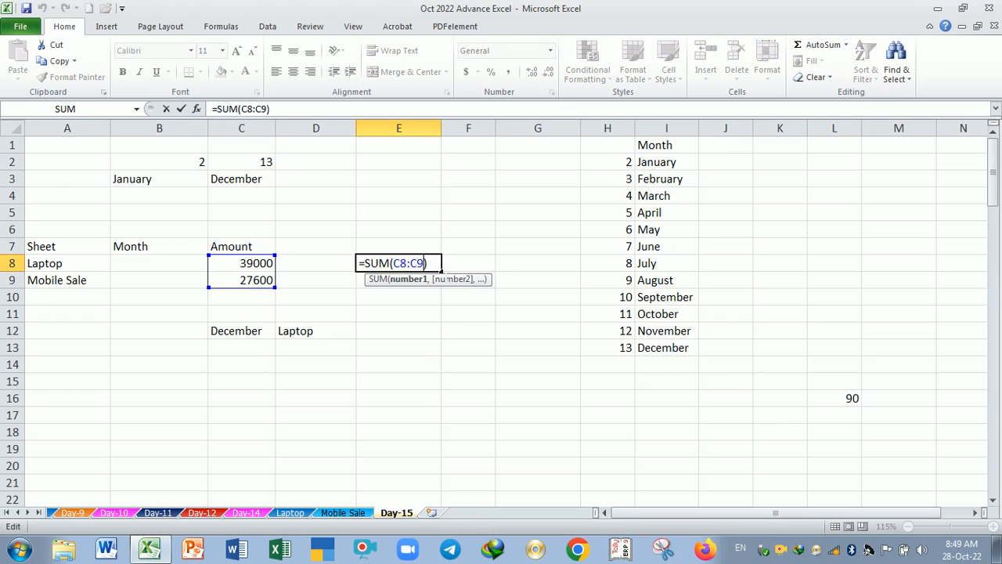
{"action": "key", "text": "Right"}
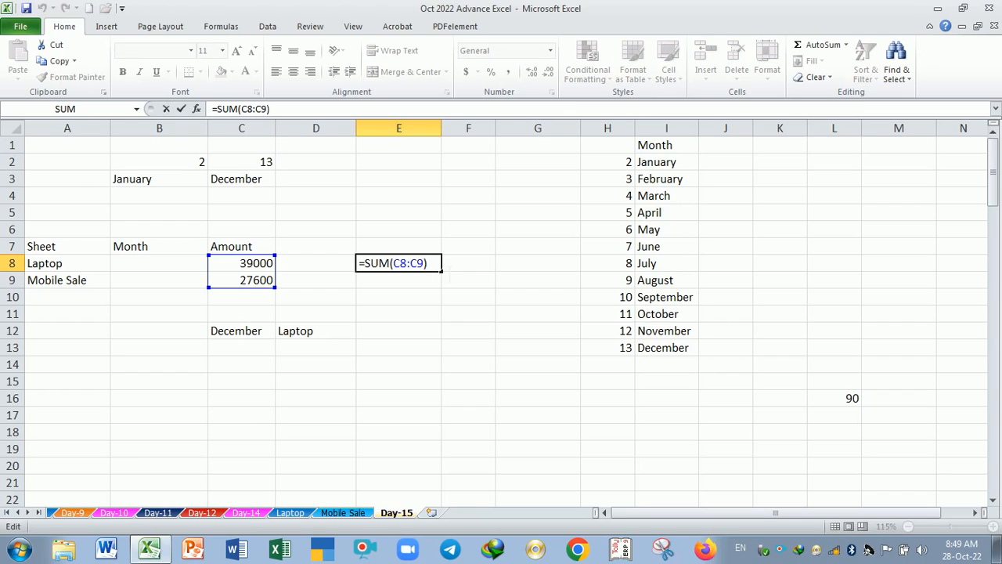
{"action": "key", "text": "Return"}
{"action": "key", "text": "Up"}
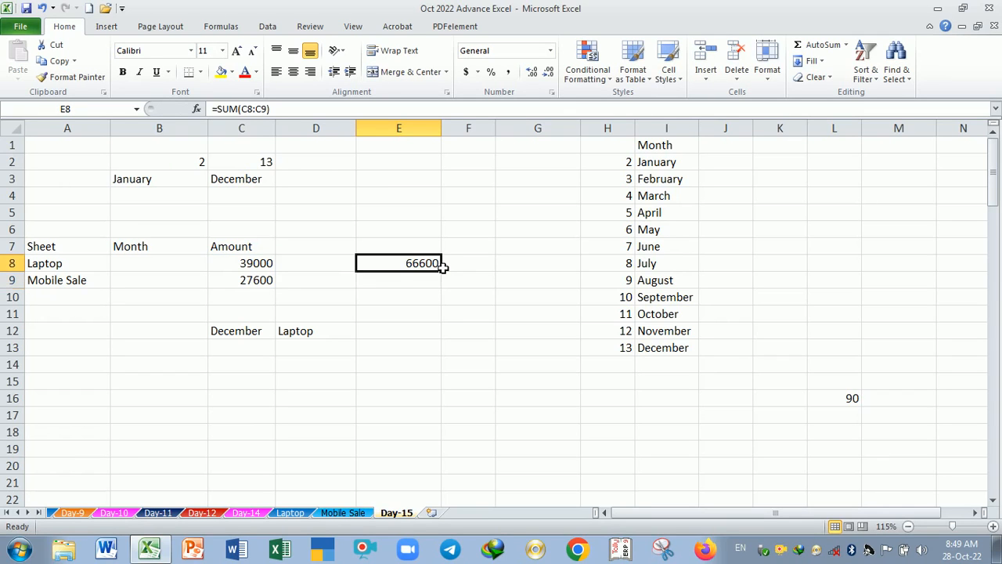
{"action": "key", "text": "Delete"}
Start a SUM formula in D8 for the Laptop row.
{"action": "key", "text": "Left"}
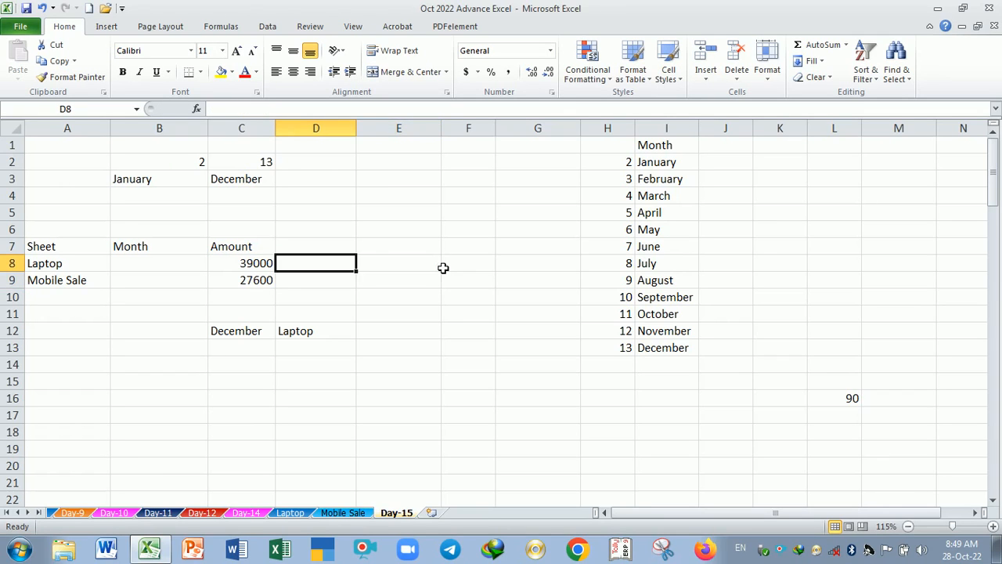
{"action": "type", "text": "=sum"}
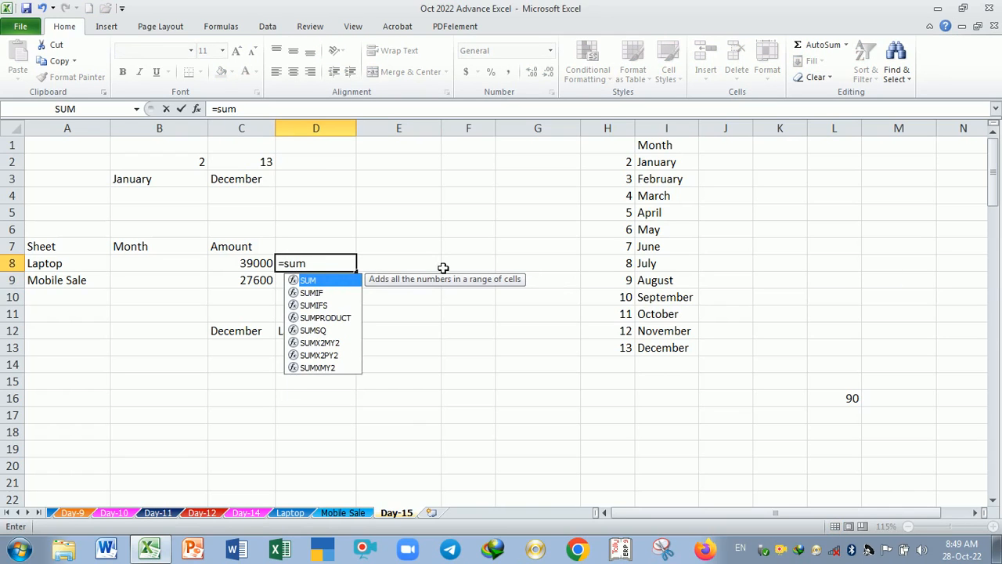
{"action": "key", "text": "Tab"}
{"action": "type", "text": "ad"}
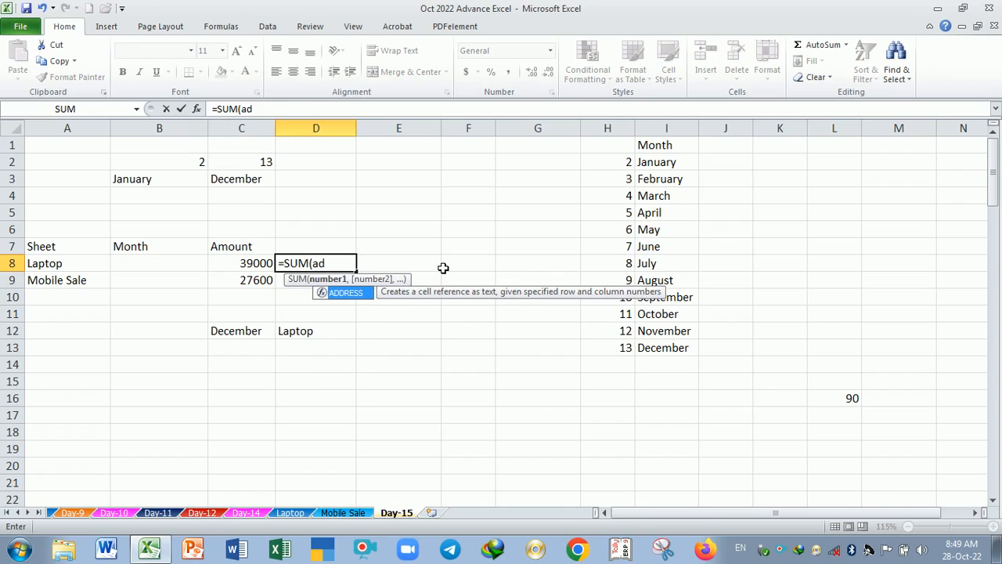
{"action": "key", "text": "Tab"}
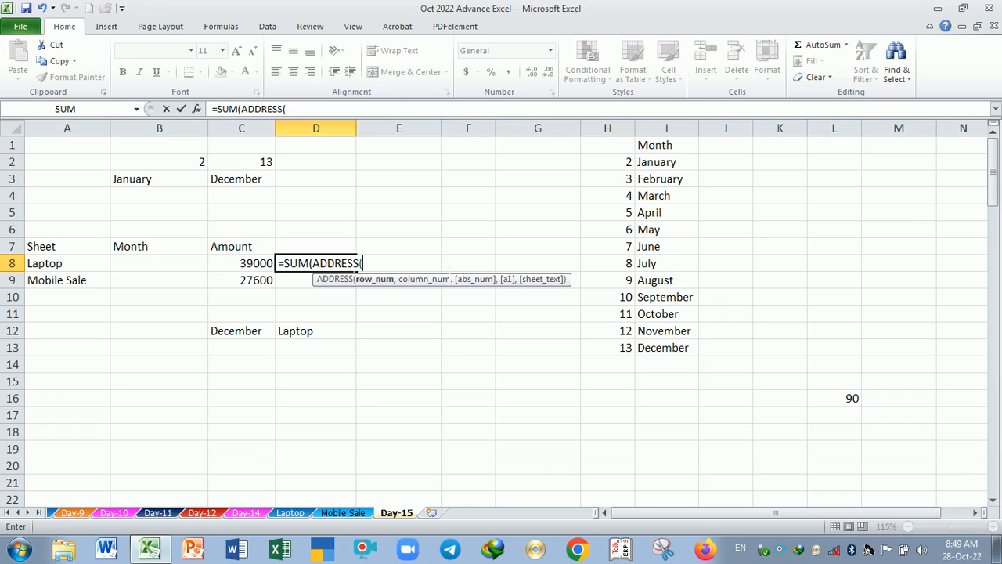
{"action": "key", "text": "BackSpace"}
{"action": "key", "text": "BackSpace"}
{"action": "key", "text": "BackSpace"}
{"action": "key", "text": "BackSpace"}
{"action": "key", "text": "BackSpace"}
{"action": "key", "text": "BackSpace"}
{"action": "key", "text": "BackSpace"}
{"action": "key", "text": "BackSpace"}
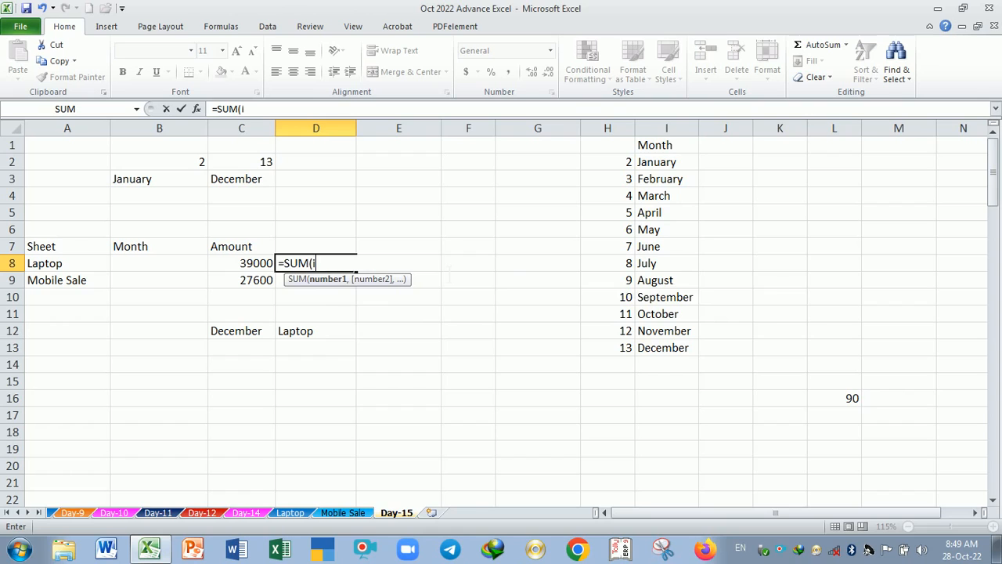
Nest the INDIRECT and ADDRESS functions inside the SUM formula in D8 and review the arguments of each function.
{"action": "type", "text": "ind"}
{"action": "key", "text": "Down"}
{"action": "key", "text": "Tab"}
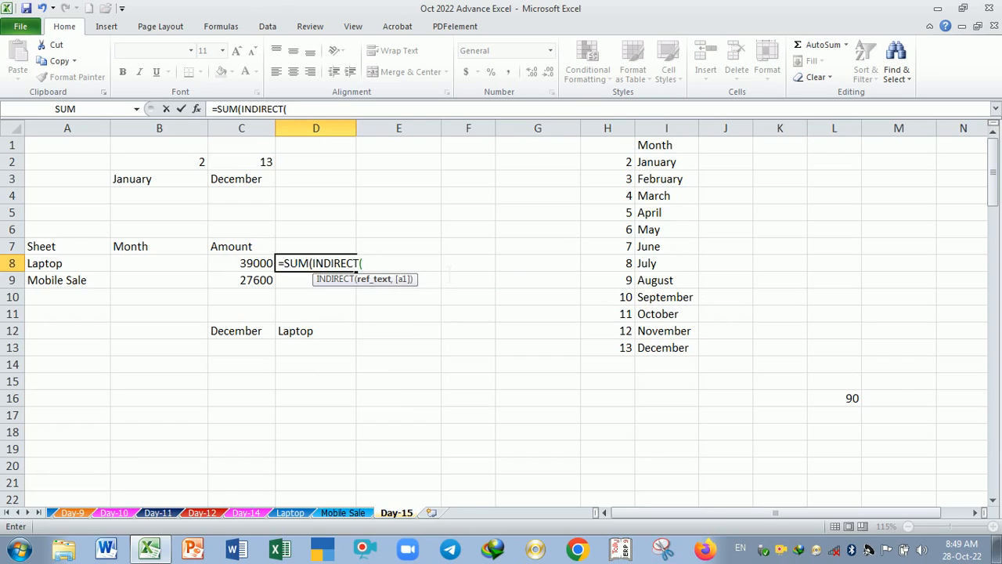
{"action": "type", "text": "ad"}
{"action": "key", "text": "Tab"}
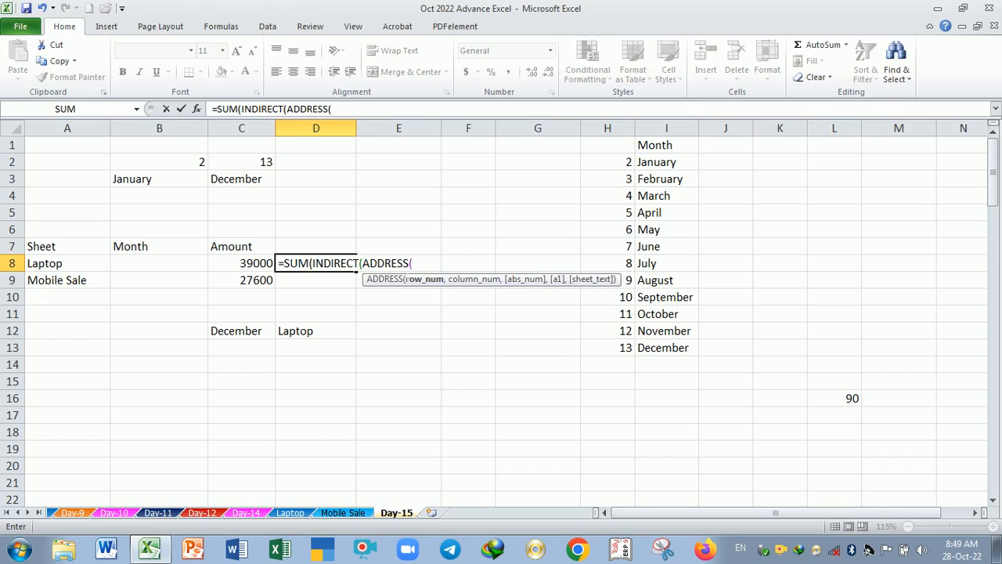
{"action": "left_click", "coordinate": [350, 271]}
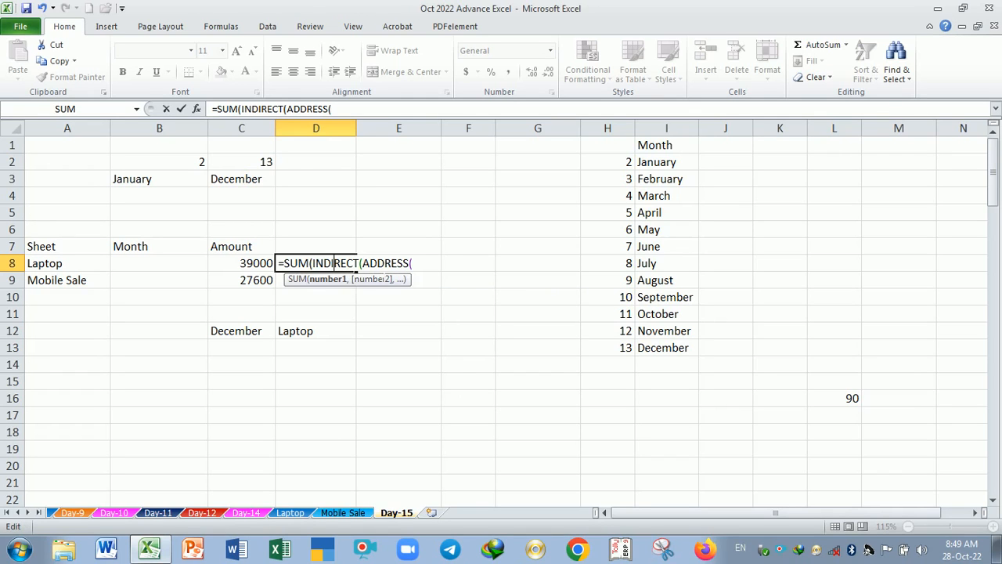
{"action": "left_click", "coordinate": [371, 268]}
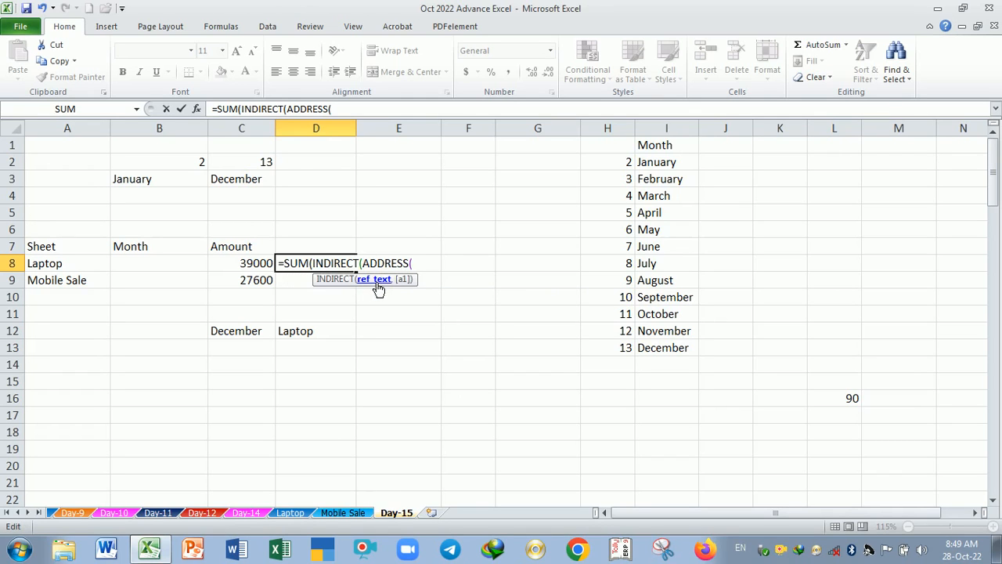
{"action": "left_click", "coordinate": [413, 268]}
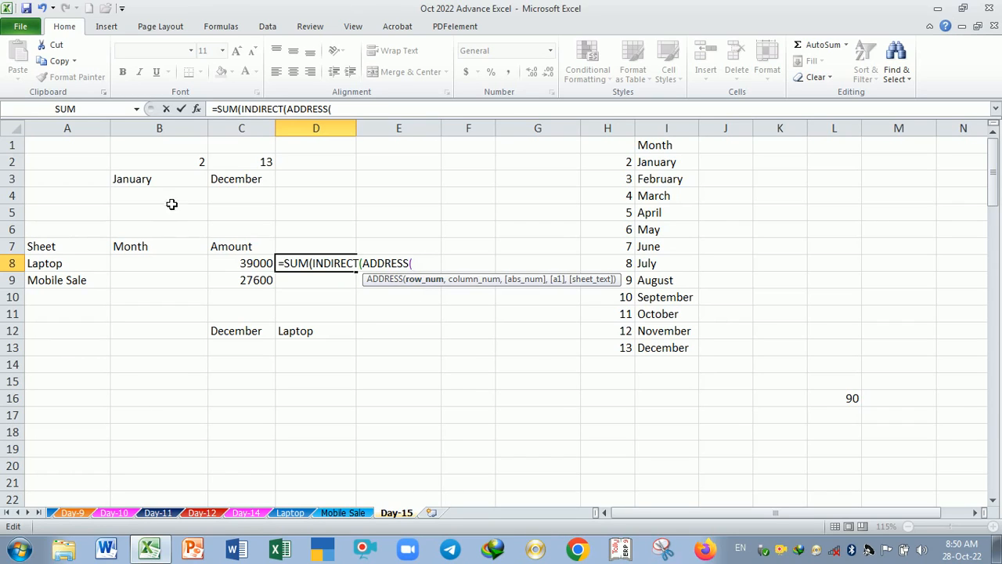
Complete the D8 formula as =SUM(INDIRECT(ADDRESS(B2,2,4,1))), taking the row number from B2.
{"action": "left_click", "coordinate": [179, 165]}
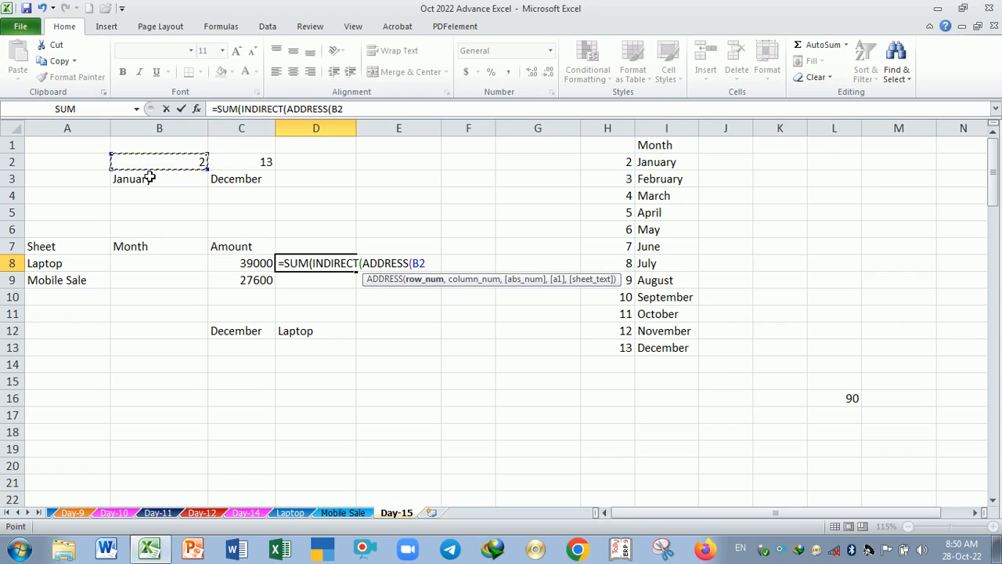
{"action": "type", "text": ",2,4,1"}
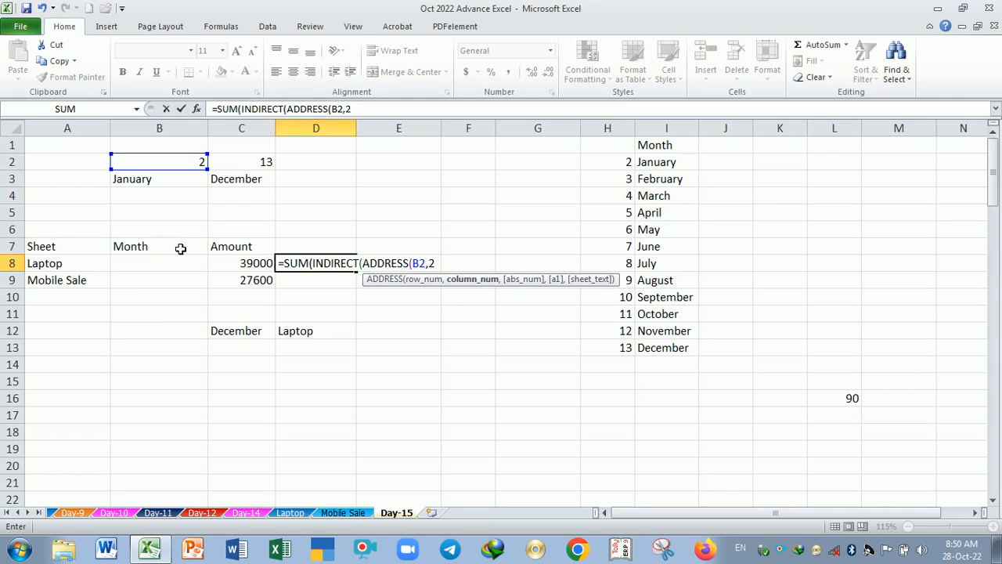
{"action": "type", "text": ","}
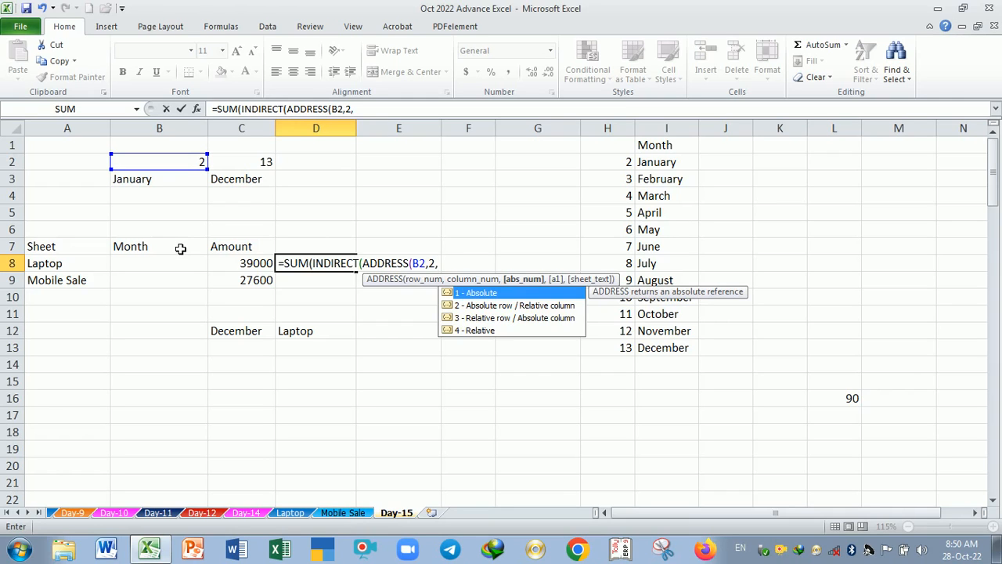
{"action": "type", "text": "4,"}
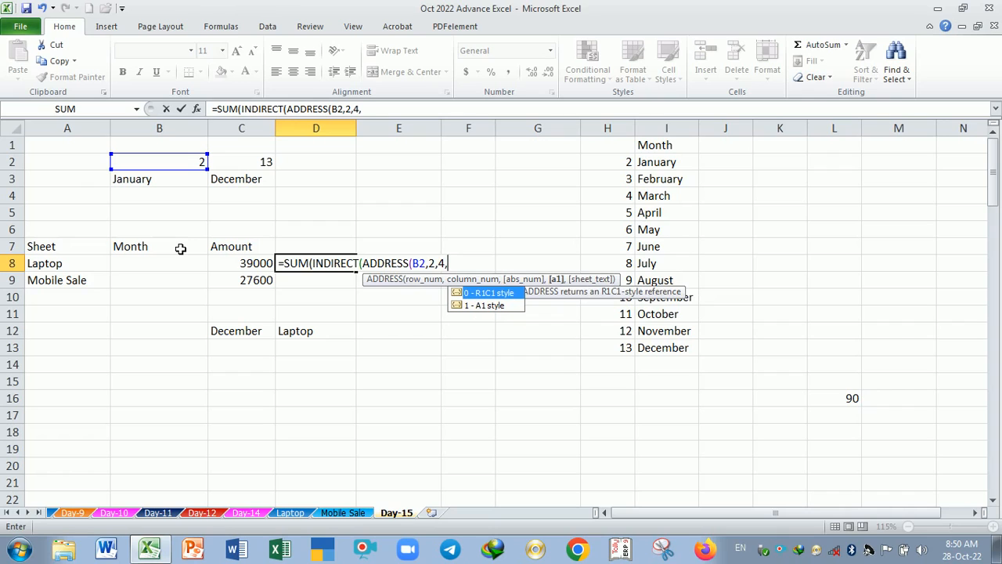
{"action": "type", "text": "1)"}
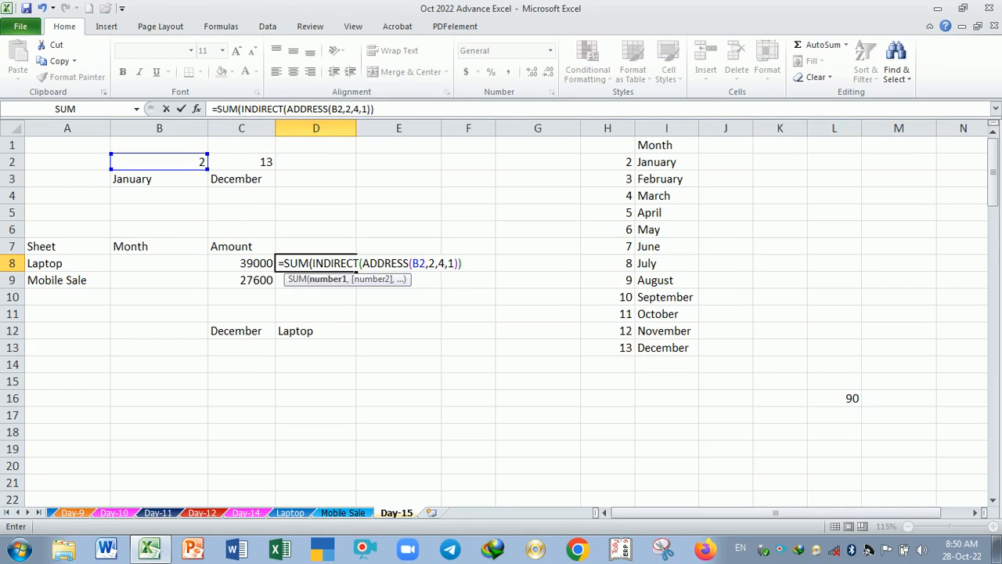
{"action": "key", "text": "Return"}
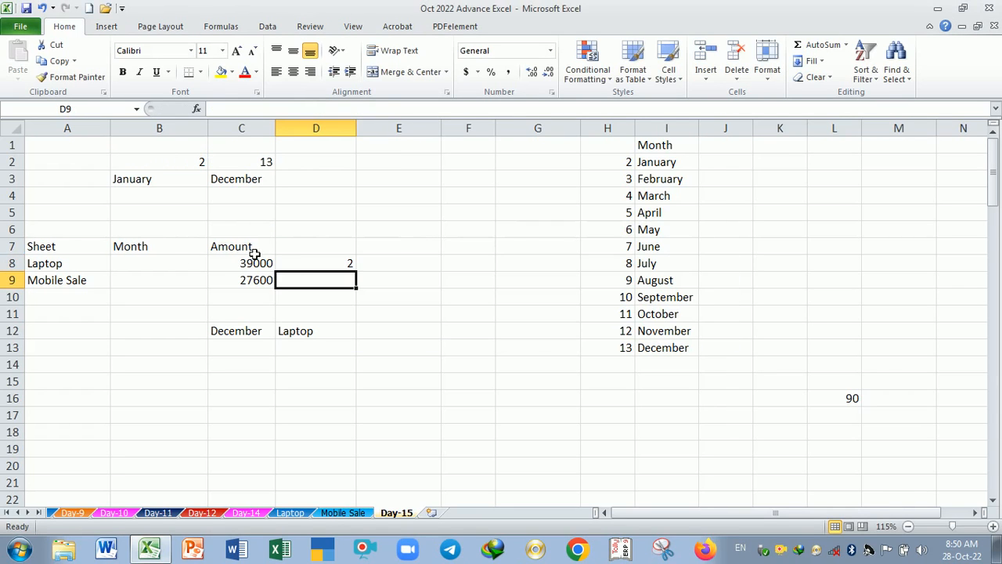
Add A8 as the sheet text argument of ADDRESS in D8, giving =SUM(INDIRECT(ADDRESS(B2,2,4,1,A8))).
{"action": "left_click", "coordinate": [314, 267]}
{"action": "double_click", "coordinate": [310, 264]}
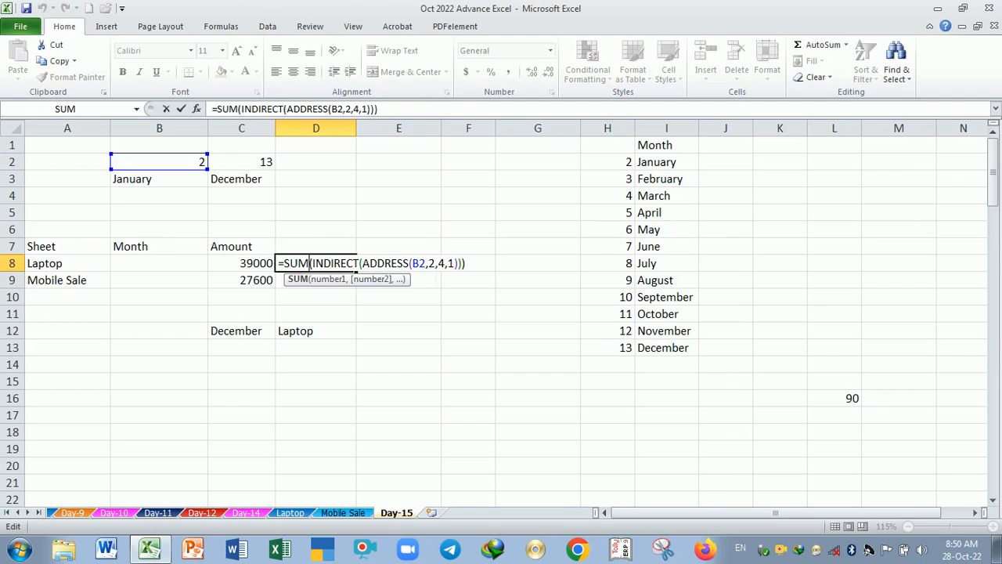
{"action": "left_click", "coordinate": [425, 263]}
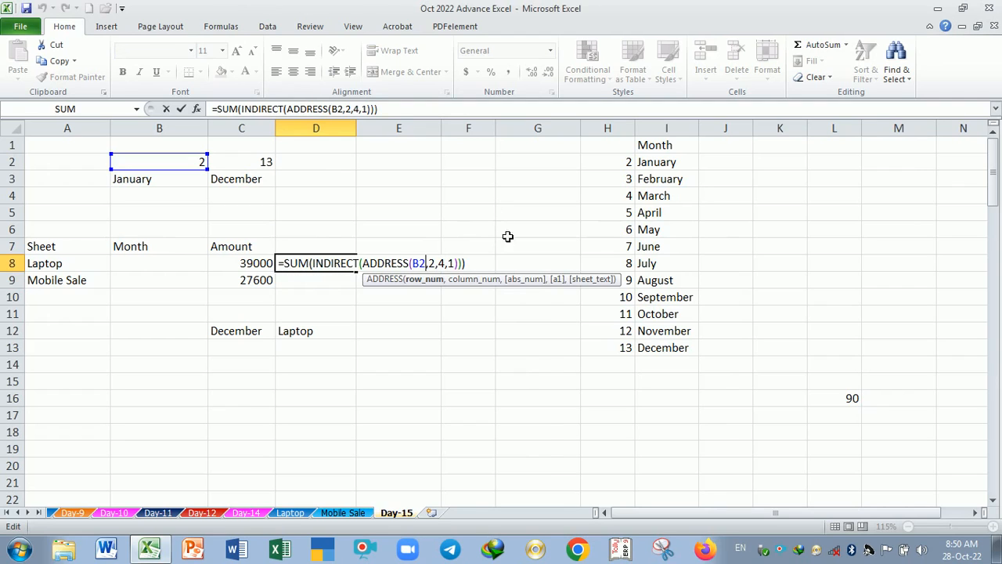
{"action": "key", "text": "End"}
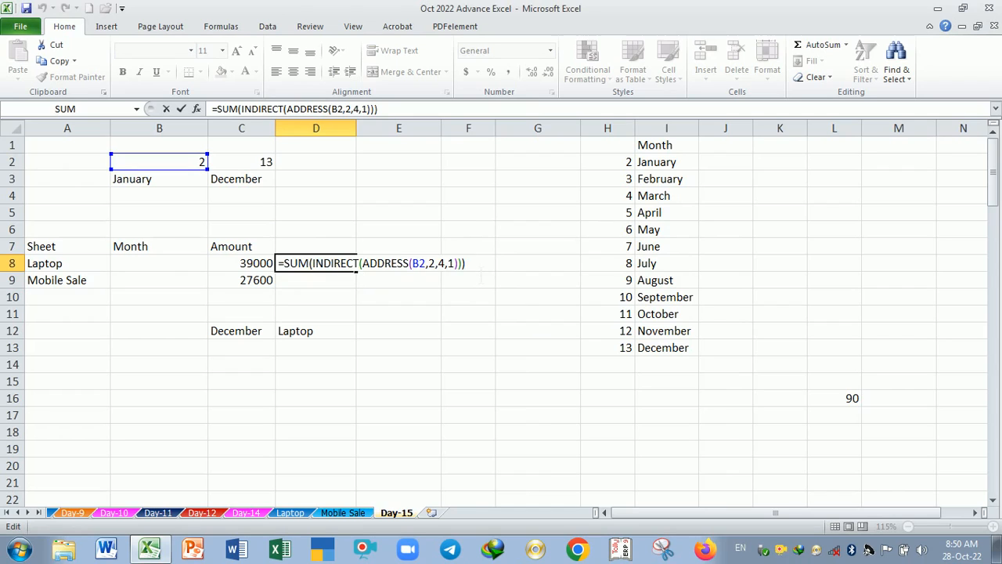
{"action": "key", "text": "BackSpace"}
{"action": "key", "text": "BackSpace"}
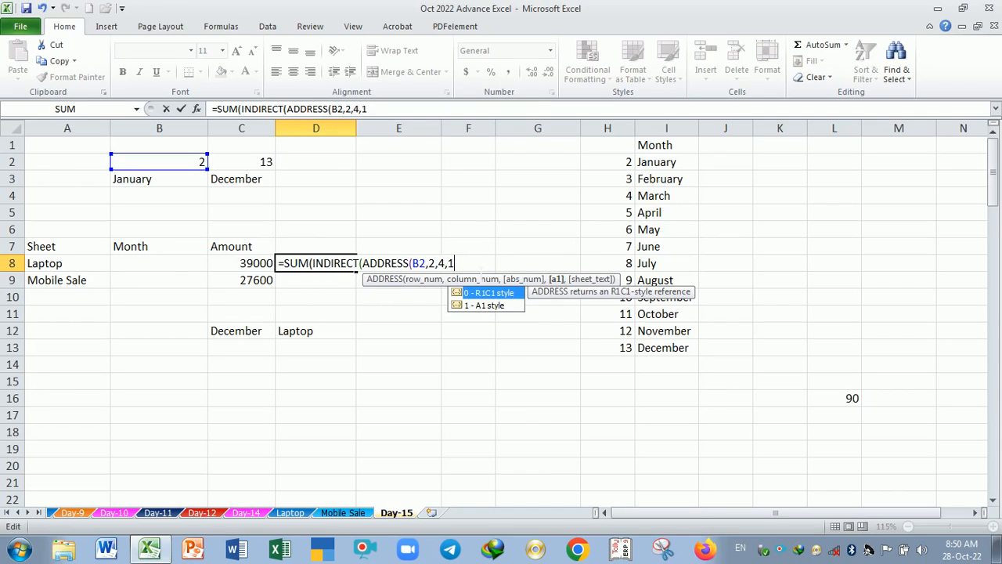
{"action": "type", "text": ","}
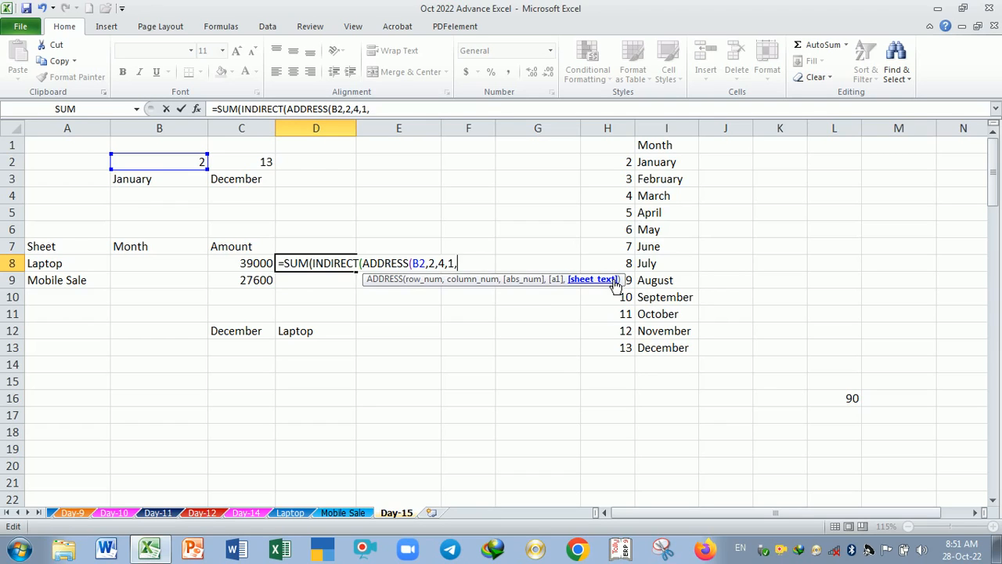
{"action": "left_click", "coordinate": [95, 266]}
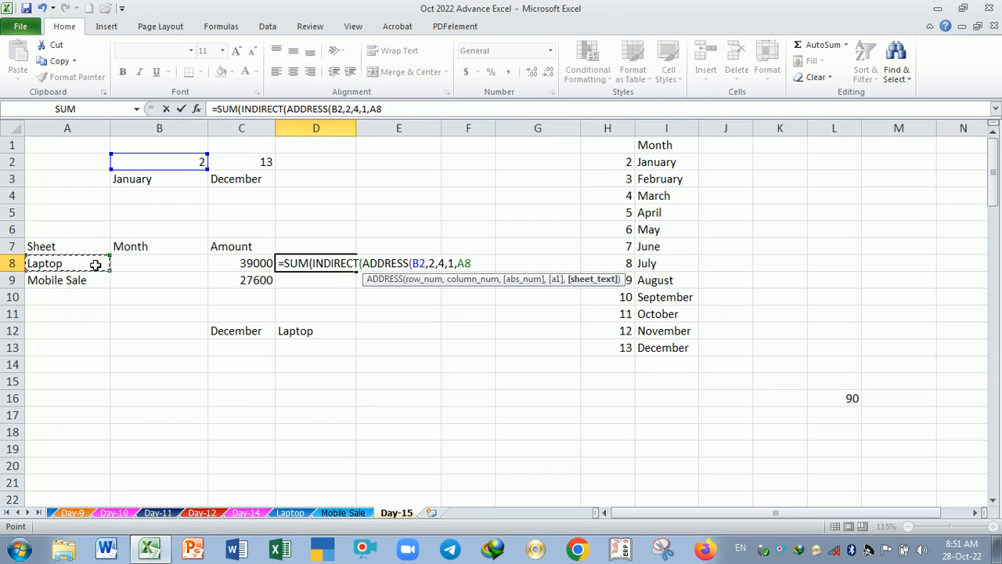
{"action": "key", "text": "Return"}
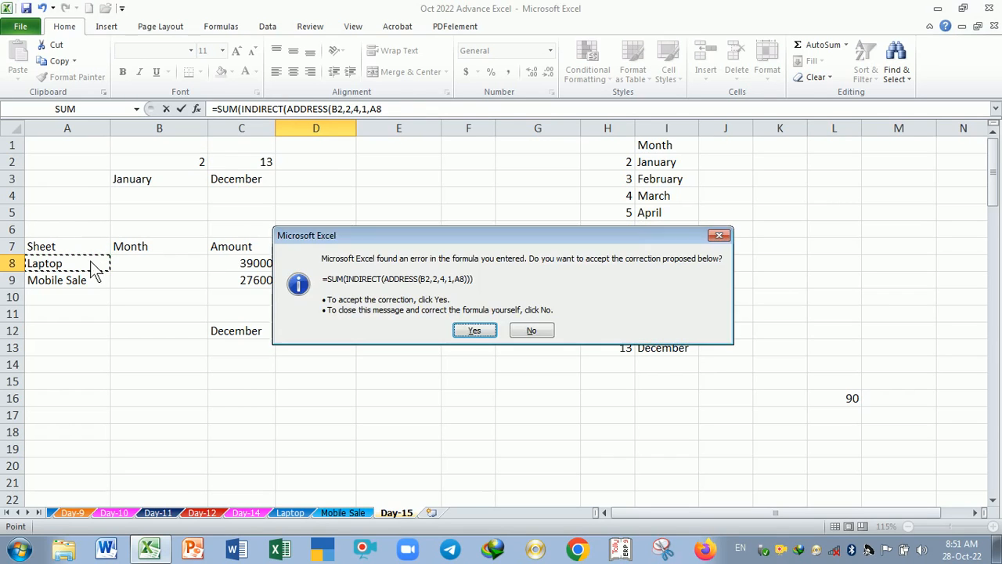
{"action": "key", "text": "Return"}
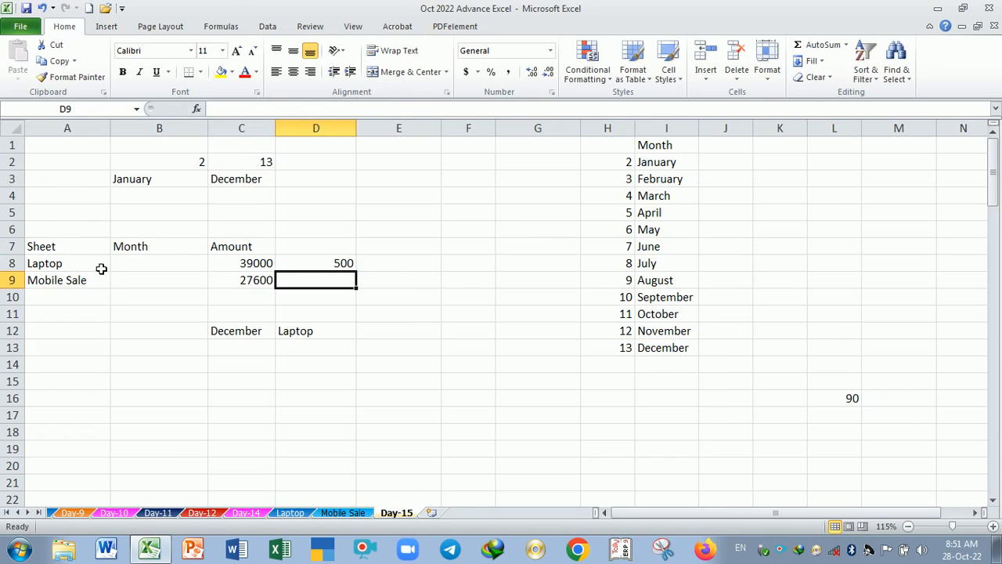
Remove the A8 sheet reference from the ADDRESS function in D8, reselect the Laptop cell for it and enter the formula again.
{"action": "left_click", "coordinate": [76, 267]}
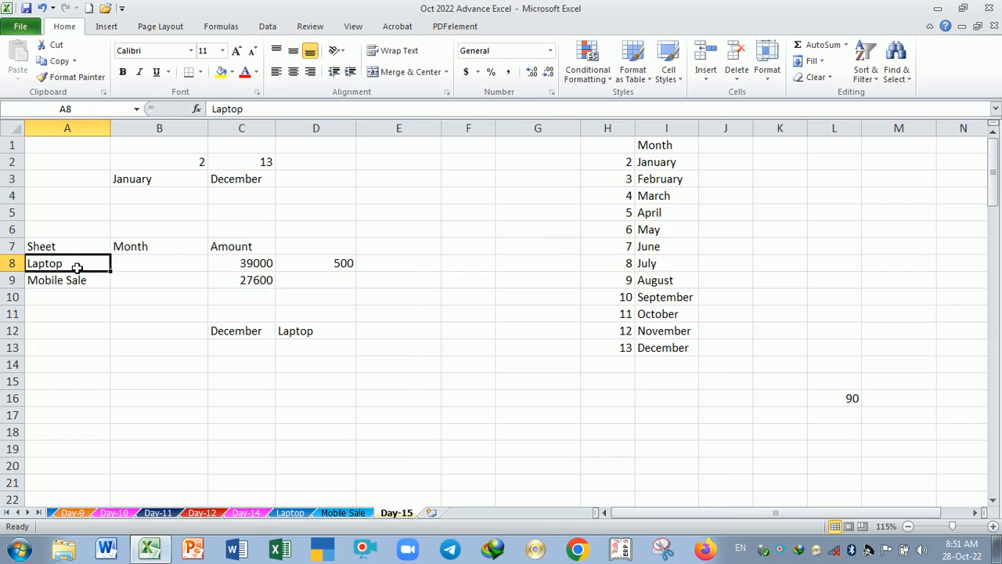
{"action": "double_click", "coordinate": [340, 265]}
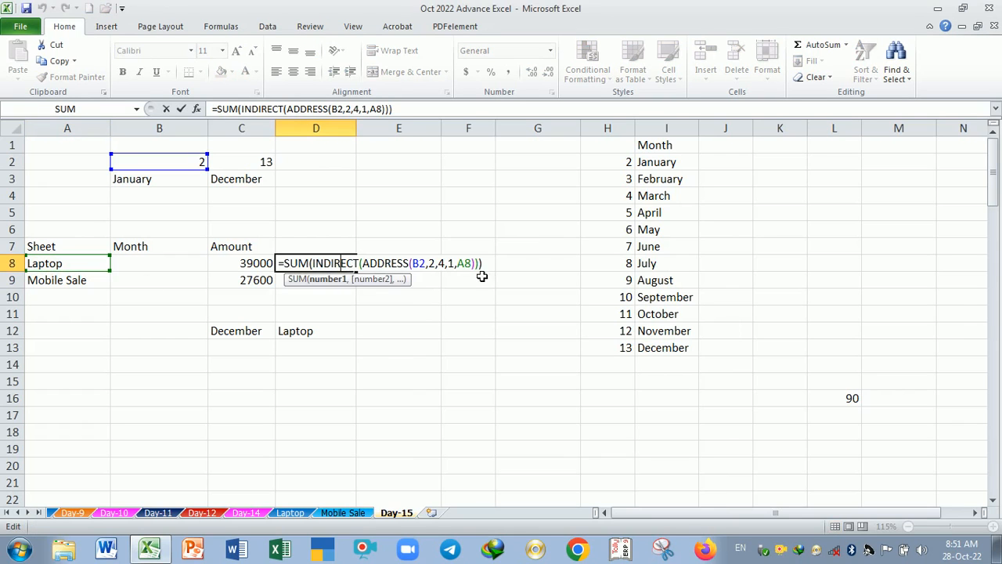
{"action": "key", "text": "End"}
{"action": "key", "text": "BackSpace"}
{"action": "key", "text": "BackSpace"}
{"action": "key", "text": "BackSpace"}
{"action": "key", "text": "BackSpace"}
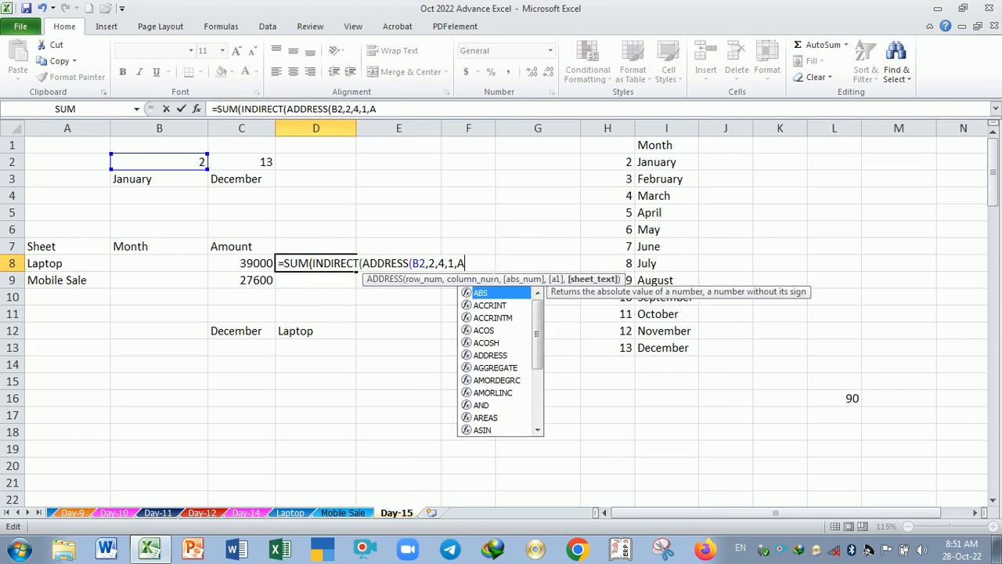
{"action": "key", "text": "BackSpace"}
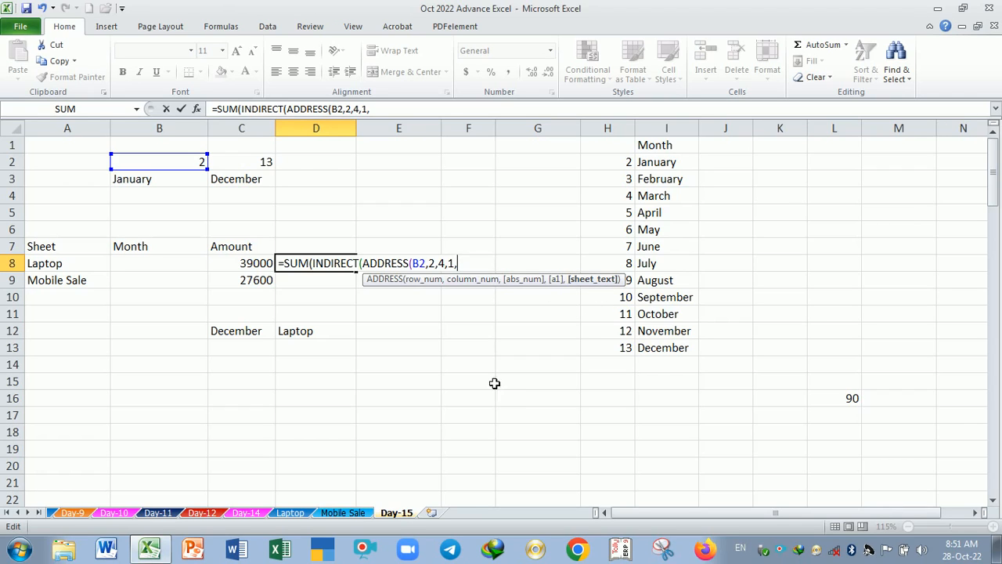
{"action": "left_click", "coordinate": [72, 270]}
{"action": "key", "text": "Return"}
{"action": "left_click", "coordinate": [471, 330]}
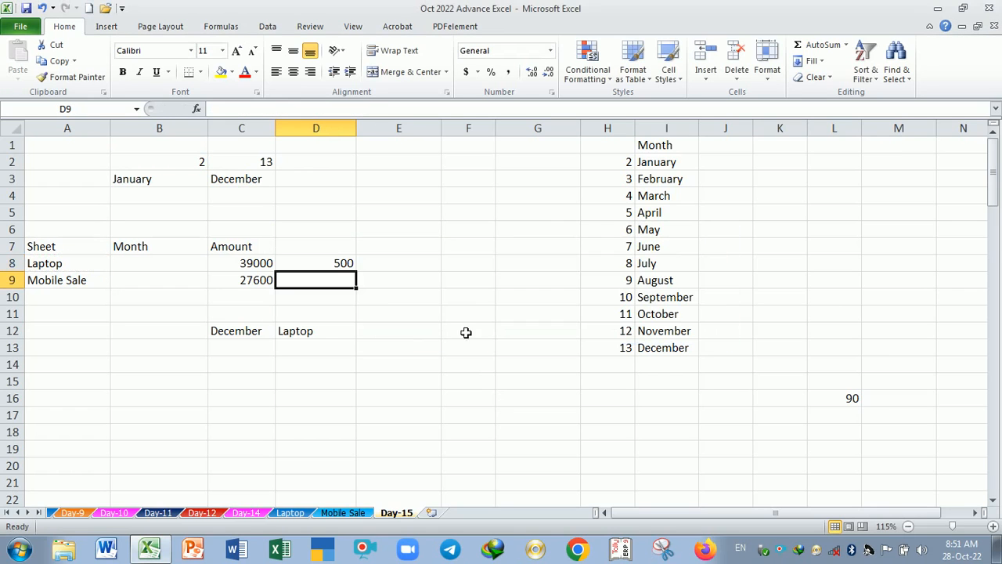
Change the January amount in B2 of the Laptop sheet to 5000.
{"action": "left_click", "coordinate": [291, 513]}
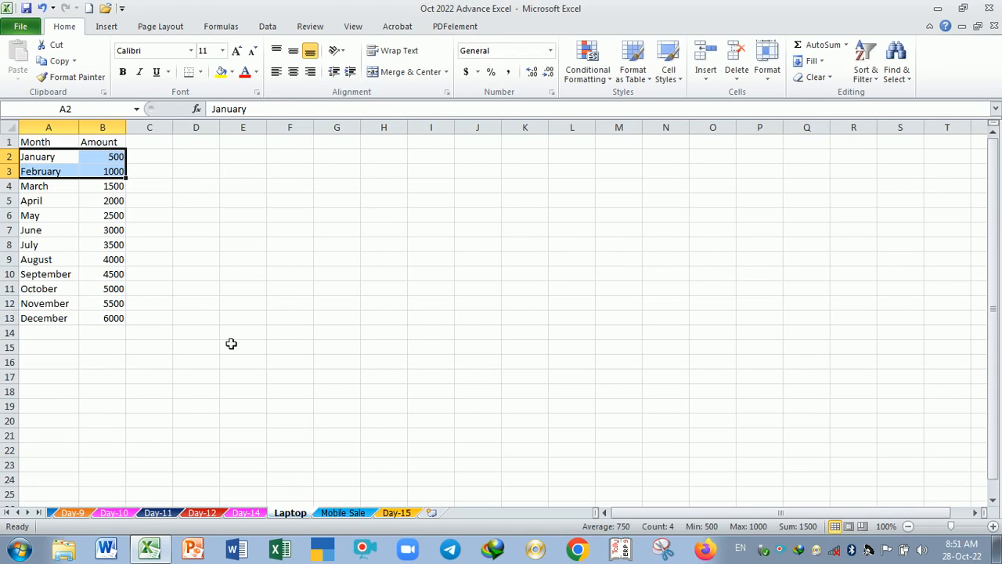
{"action": "left_click", "coordinate": [41, 160]}
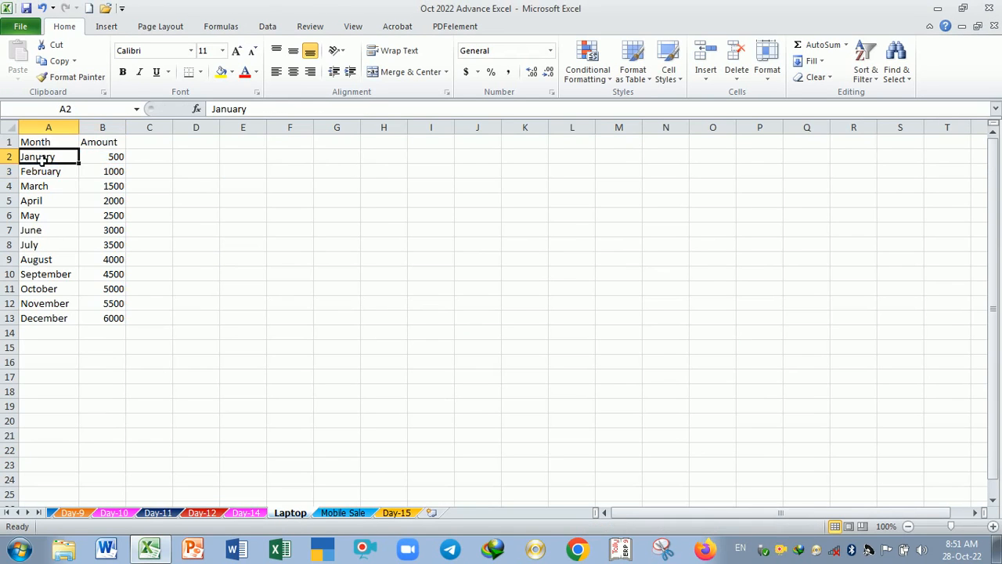
{"action": "left_click", "coordinate": [114, 161]}
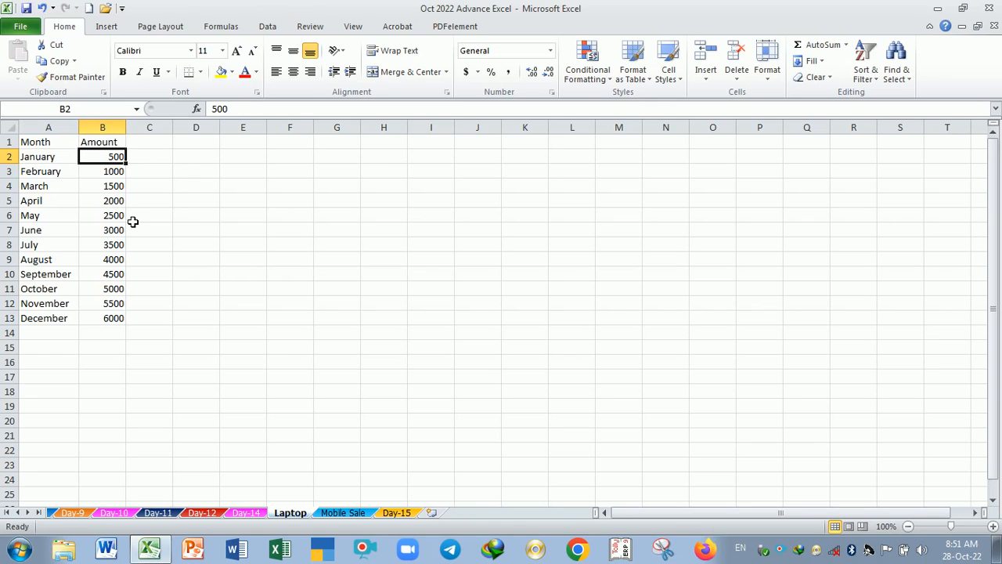
{"action": "type", "text": "5000"}
{"action": "key", "text": "Return"}
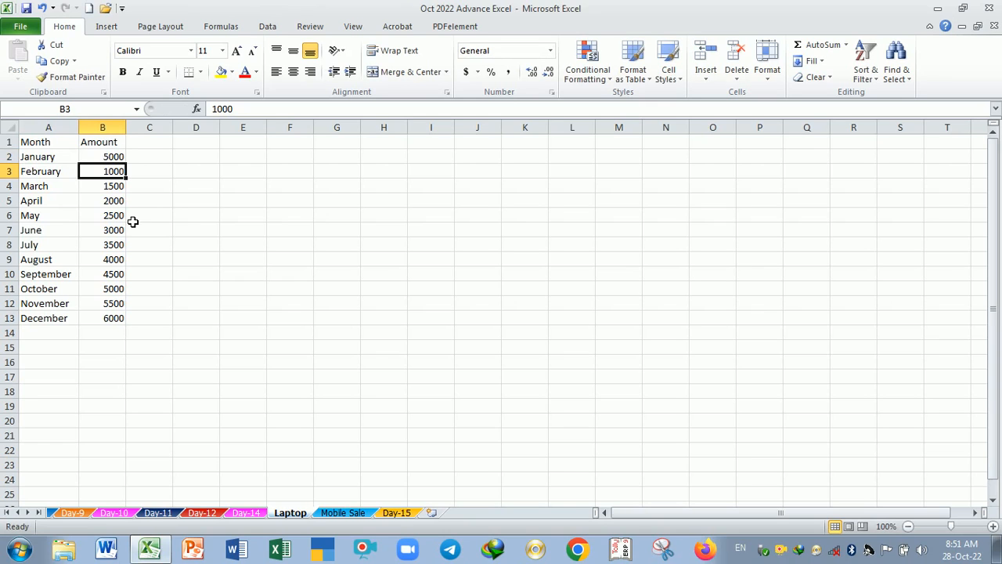
Return to the Day-15 sheet and check the D8 result against the start and end month numbers in B2:C2.
{"action": "left_click", "coordinate": [397, 513]}
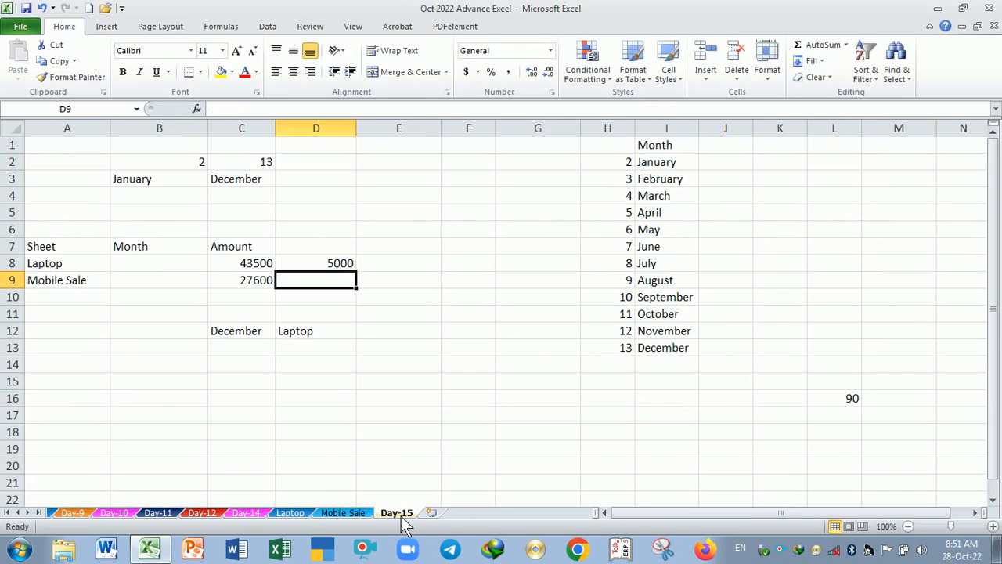
{"action": "left_click", "coordinate": [332, 264]}
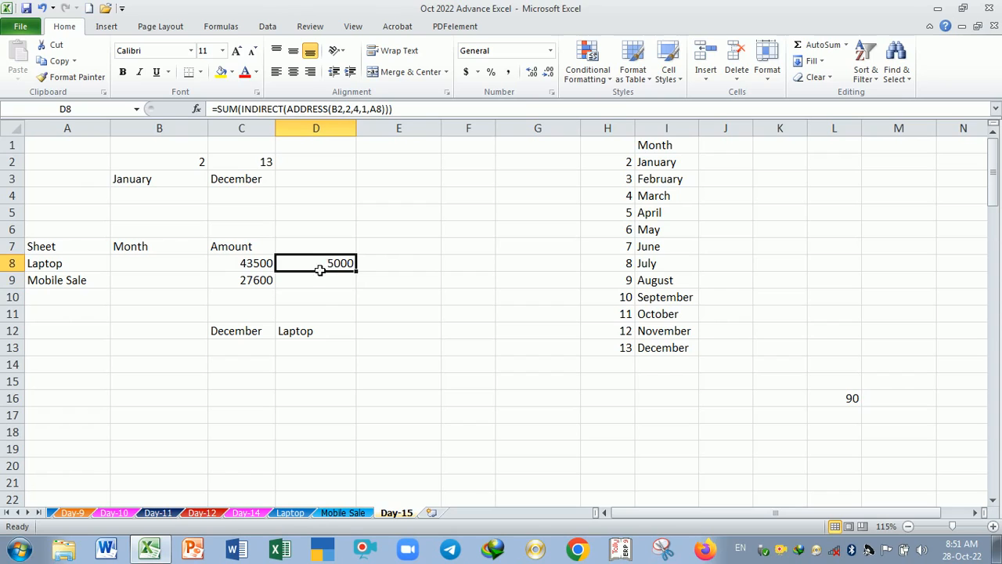
{"action": "left_click", "coordinate": [334, 287]}
{"action": "left_click", "coordinate": [329, 266]}
{"action": "left_click", "coordinate": [165, 169]}
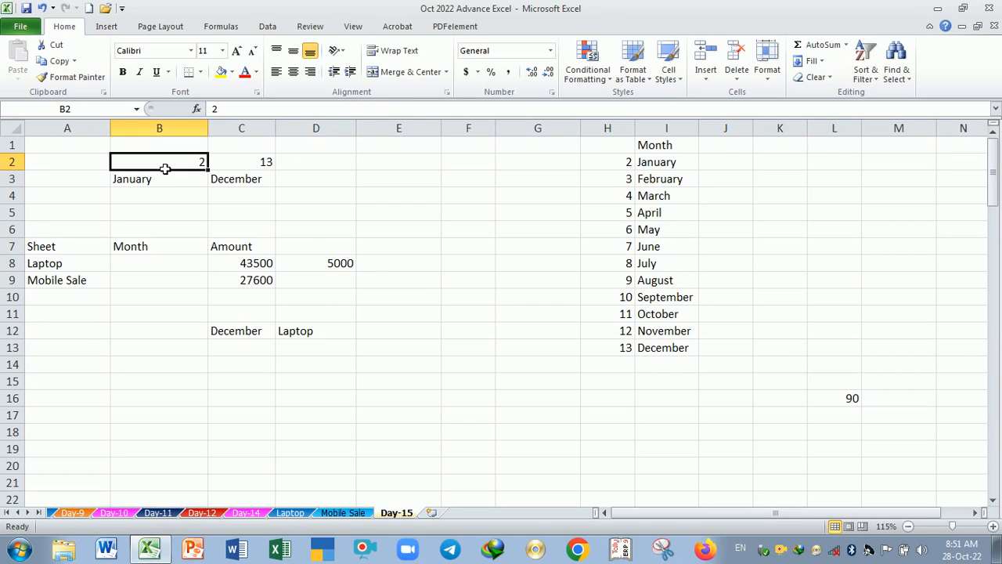
{"action": "left_click", "coordinate": [256, 188]}
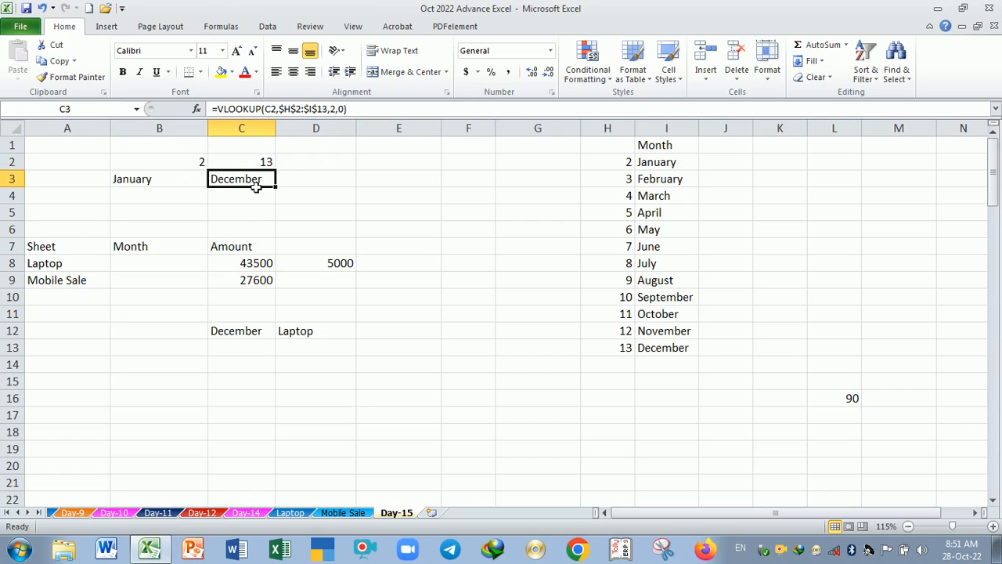
{"action": "left_click_drag", "start_coordinate": [195, 166], "coordinate": [245, 168]}
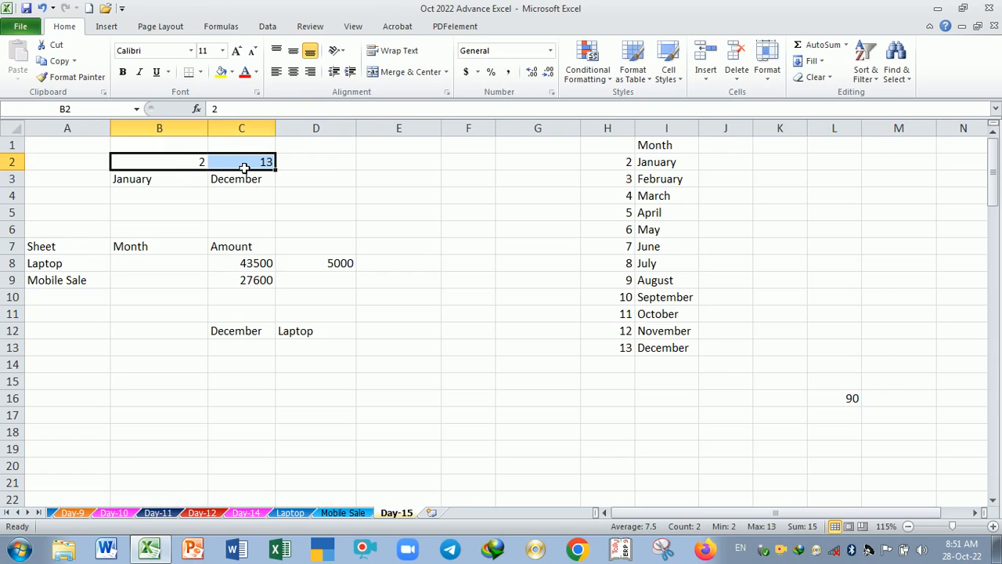
Extend the SUM formula in D8 with a range operator and a second INDIRECT(ADDRESS( after the first INDIRECT.
{"action": "double_click", "coordinate": [336, 266]}
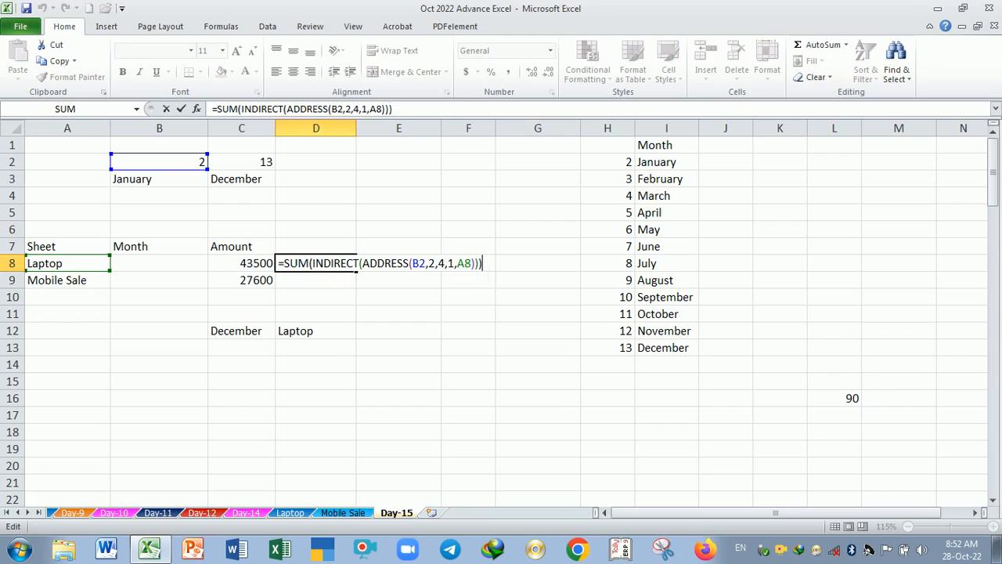
{"action": "key", "text": "BackSpace"}
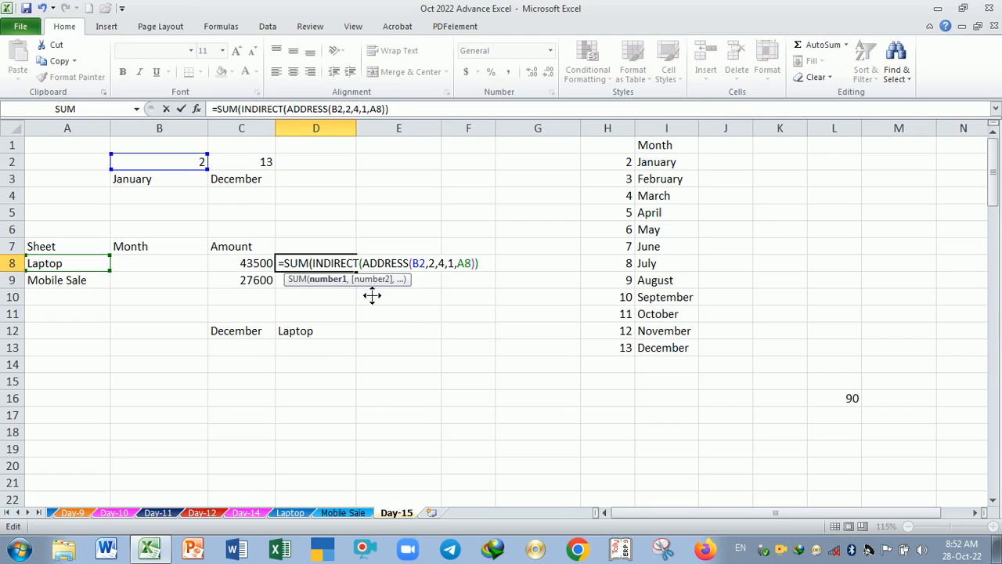
{"action": "type", "text": ":ind"}
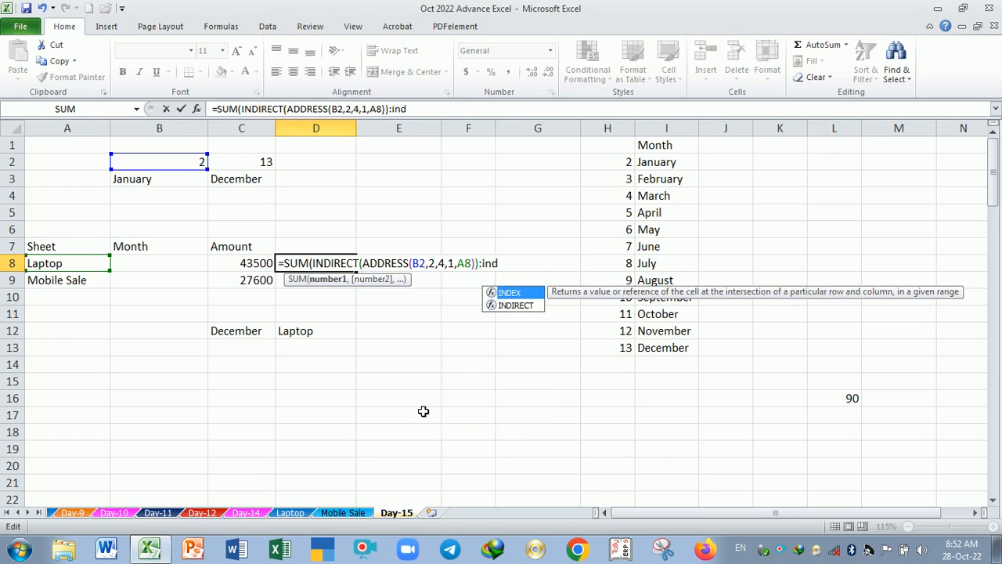
{"action": "key", "text": "Tab"}
{"action": "key", "text": "BackSpace"}
{"action": "key", "text": "BackSpace"}
{"action": "key", "text": "BackSpace"}
{"action": "key", "text": "BackSpace"}
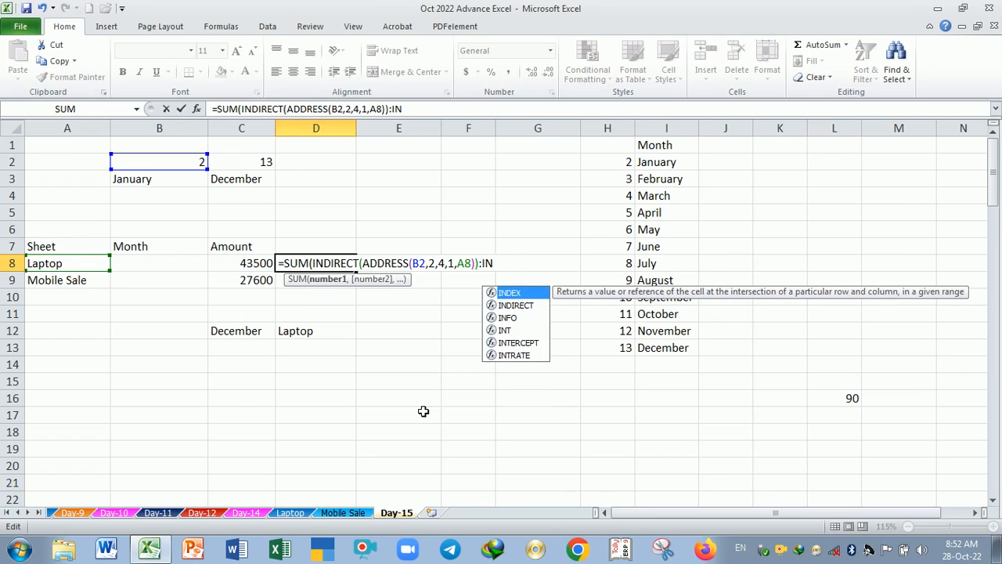
{"action": "key", "text": "Down"}
{"action": "key", "text": "Tab"}
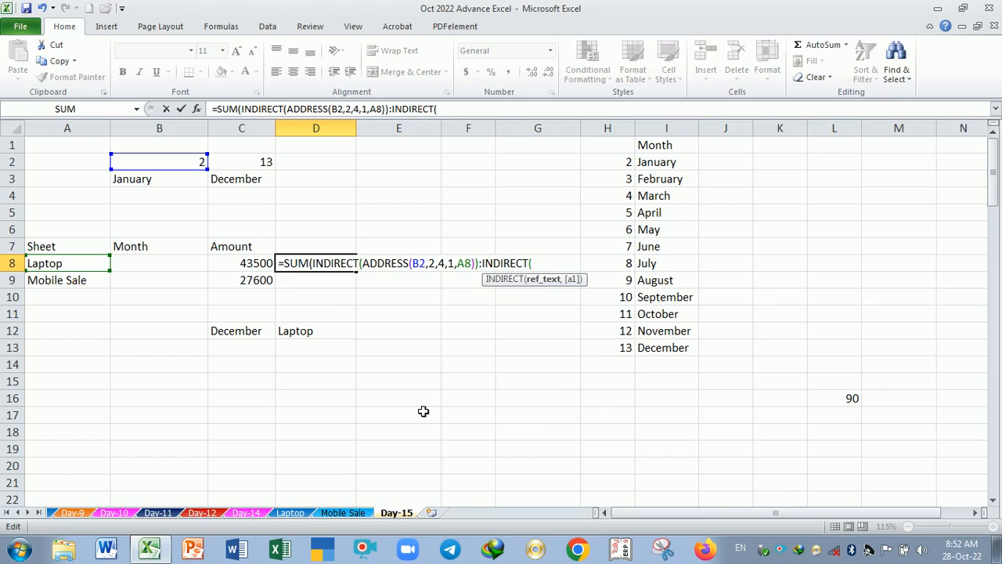
{"action": "type", "text": "add"}
{"action": "key", "text": "Tab"}
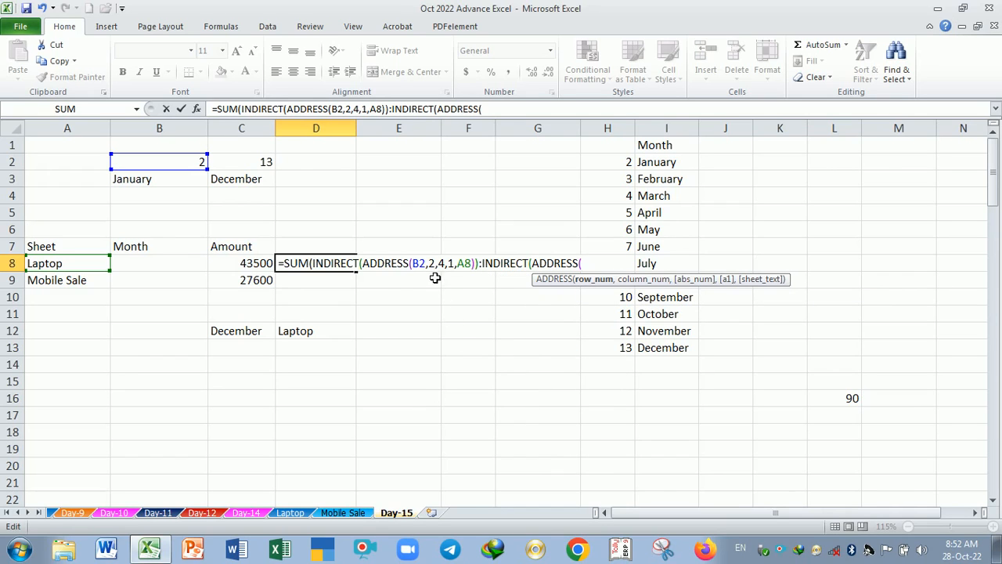
Give the second ADDRESS in D8 the arguments B2,2,4,1,A8 and enter the formula, accepting the proposed closing-parenthesis correction.
{"action": "left_click", "coordinate": [181, 164]}
{"action": "type", "text": ","}
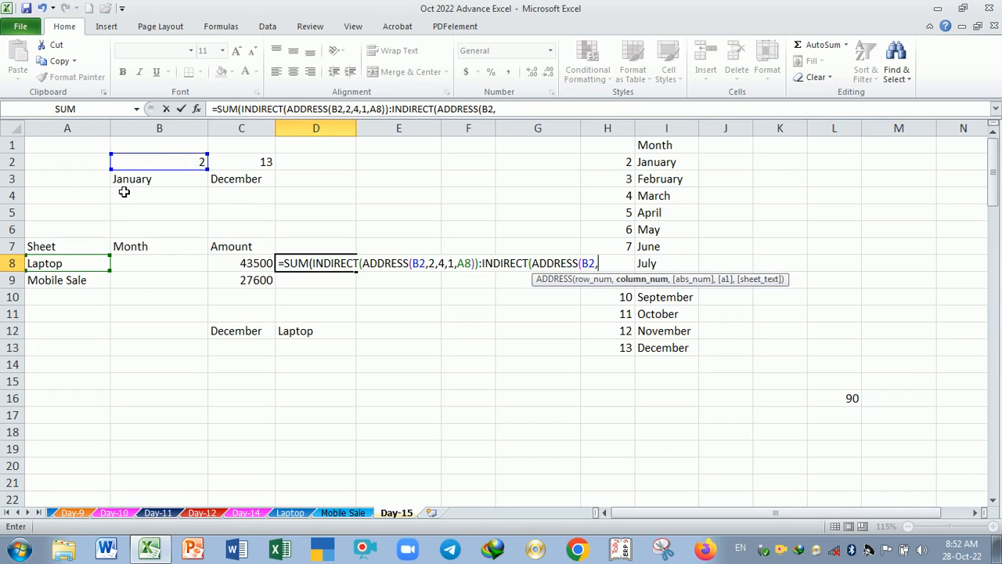
{"action": "type", "text": "2,"}
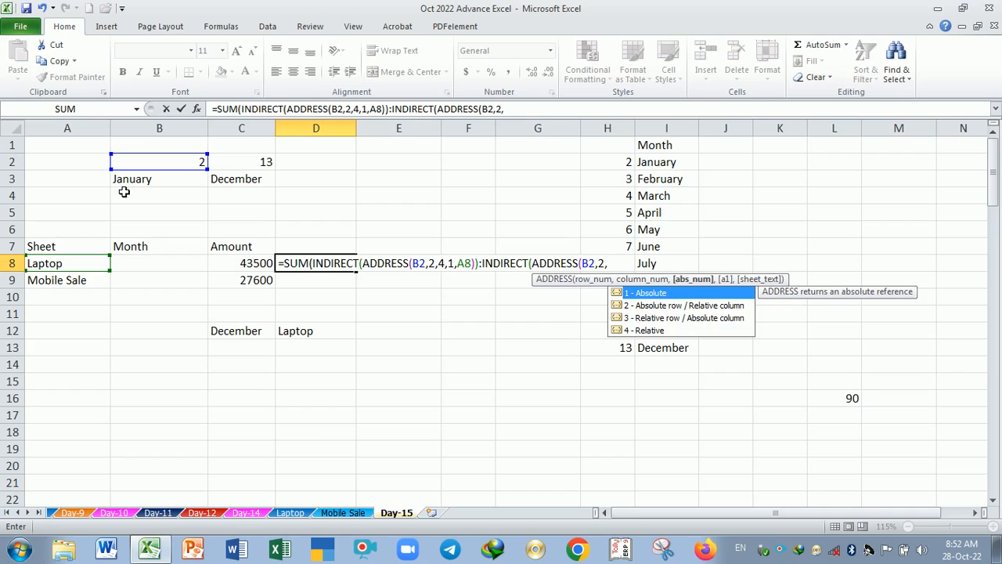
{"action": "type", "text": "4,"}
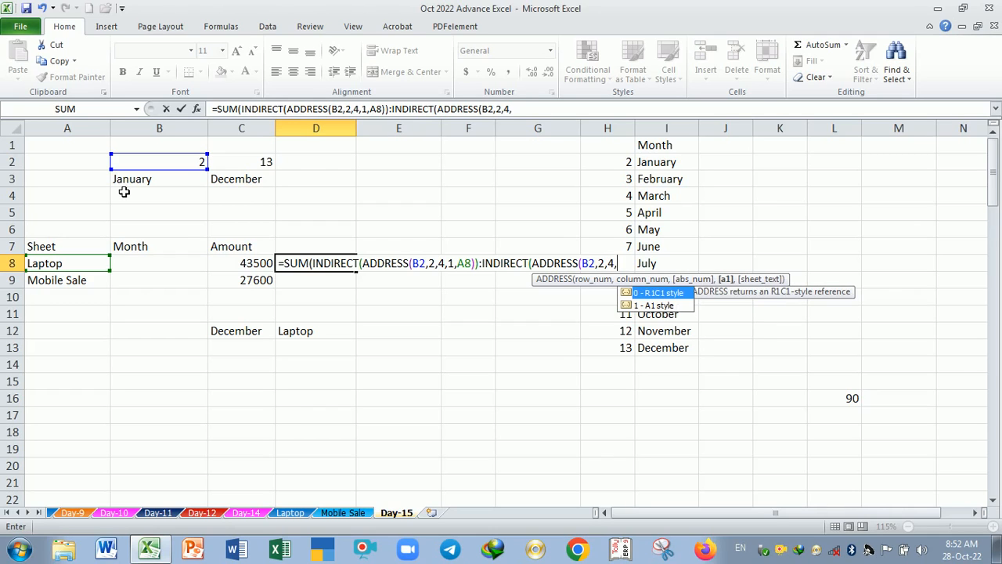
{"action": "type", "text": "1,"}
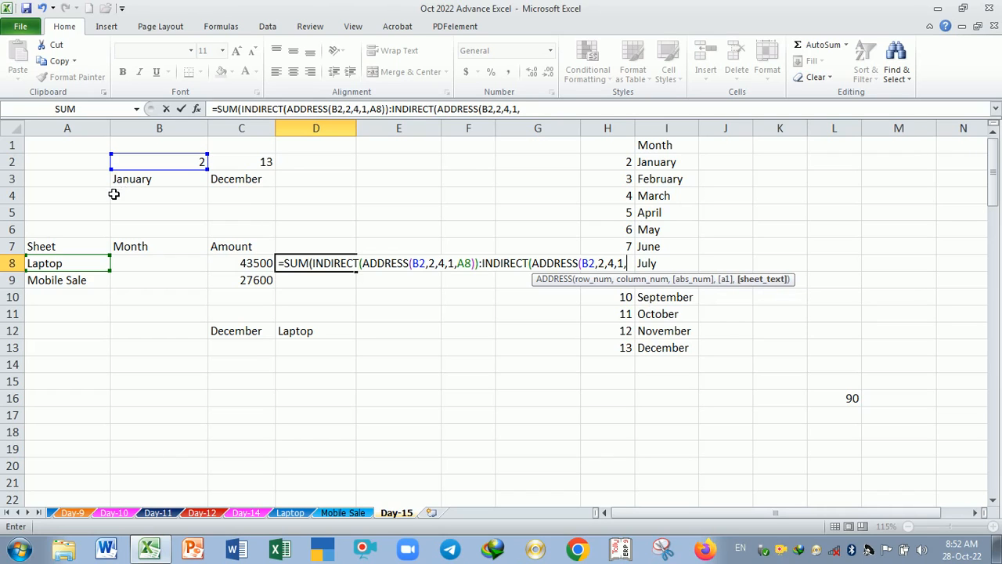
{"action": "left_click", "coordinate": [89, 268]}
{"action": "key", "text": "Return"}
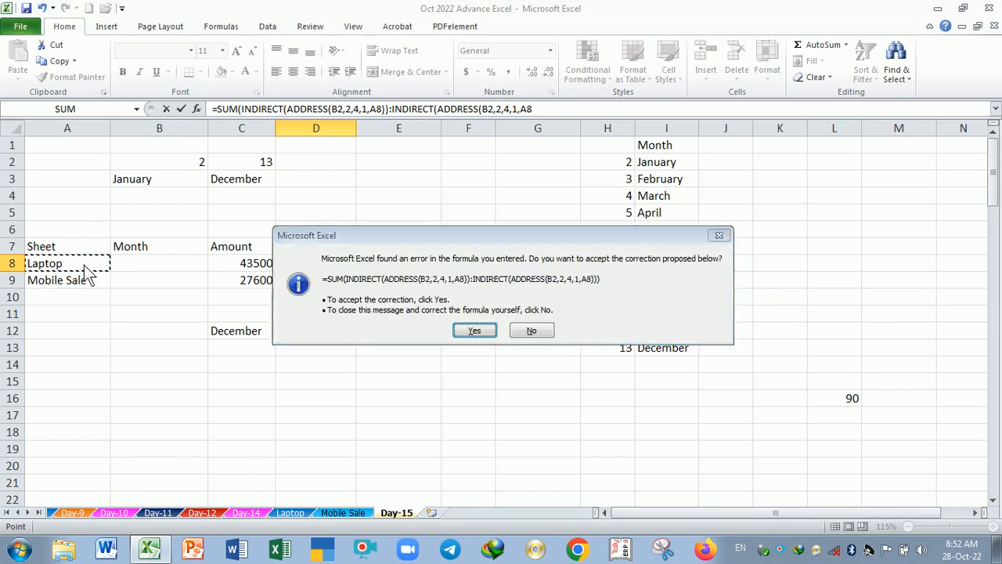
{"action": "key", "text": "Return"}
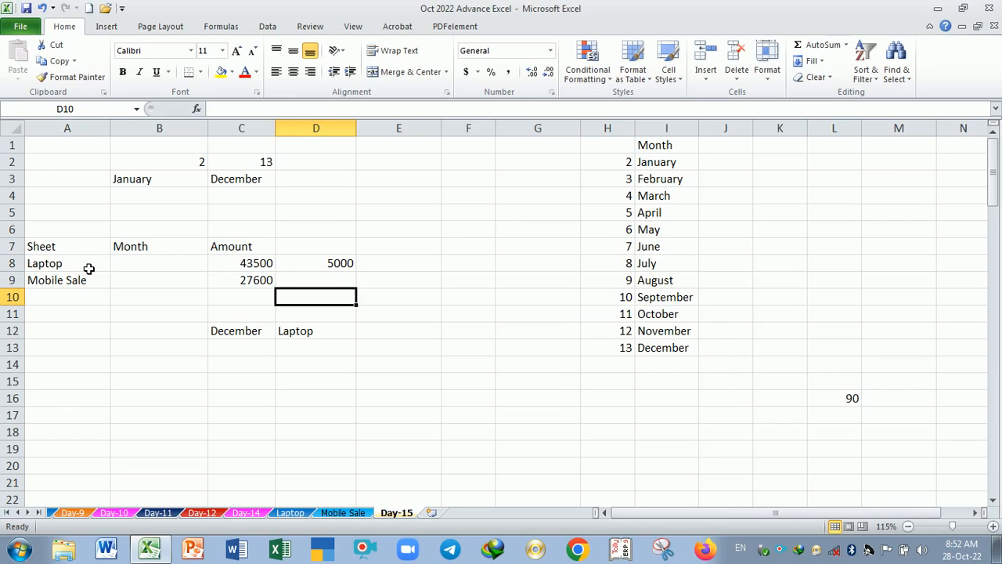
Replace the row reference of the second ADDRESS in D8 with the end month cell C2 and enter the formula.
{"action": "double_click", "coordinate": [291, 267]}
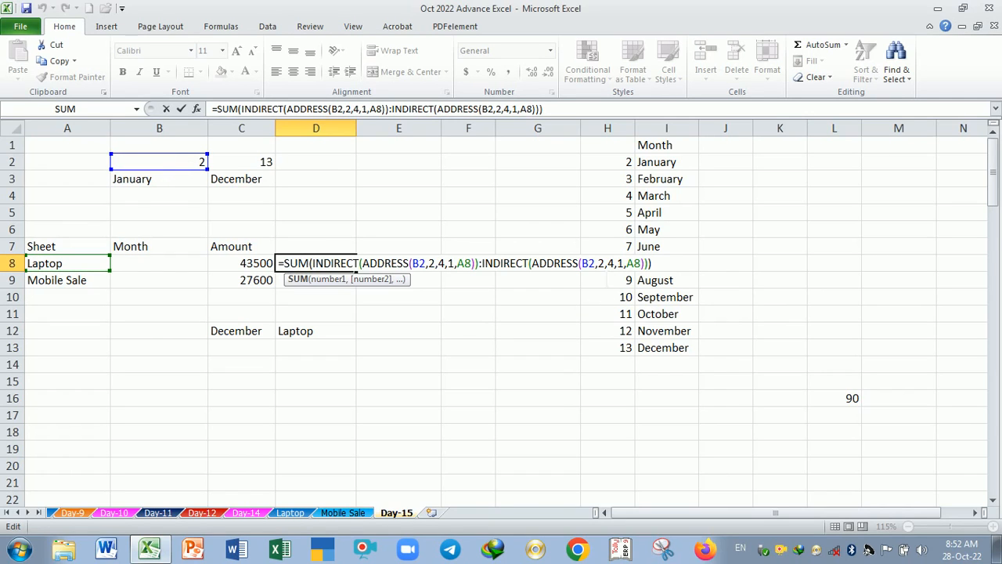
{"action": "left_click", "coordinate": [595, 263]}
{"action": "key", "text": "BackSpace"}
{"action": "key", "text": "BackSpace"}
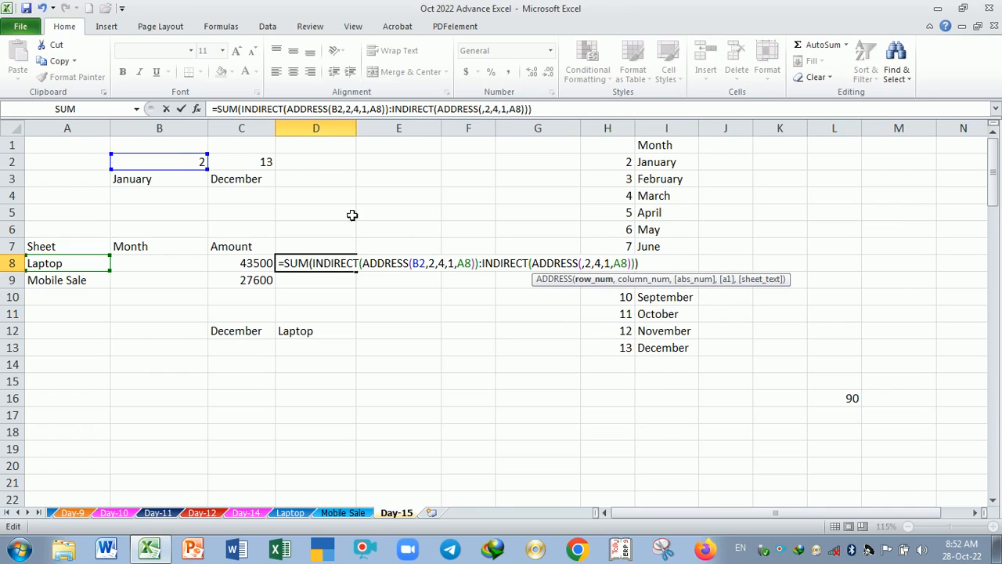
{"action": "left_click", "coordinate": [259, 165]}
{"action": "key", "text": "Return"}
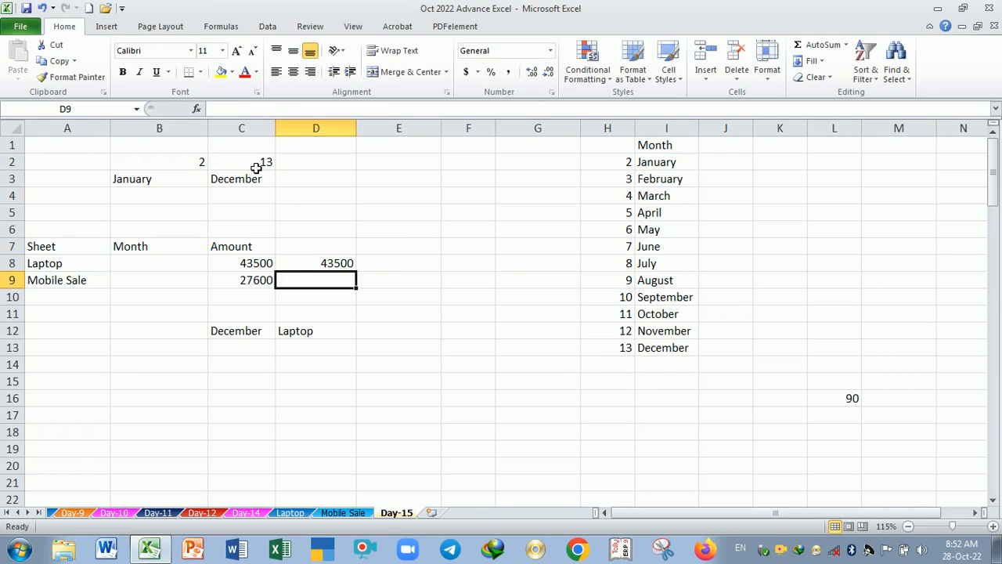
Check the D8 result against the sum of the January to December amounts on the Laptop sheet, then return to Day-15.
{"action": "left_click", "coordinate": [344, 266]}
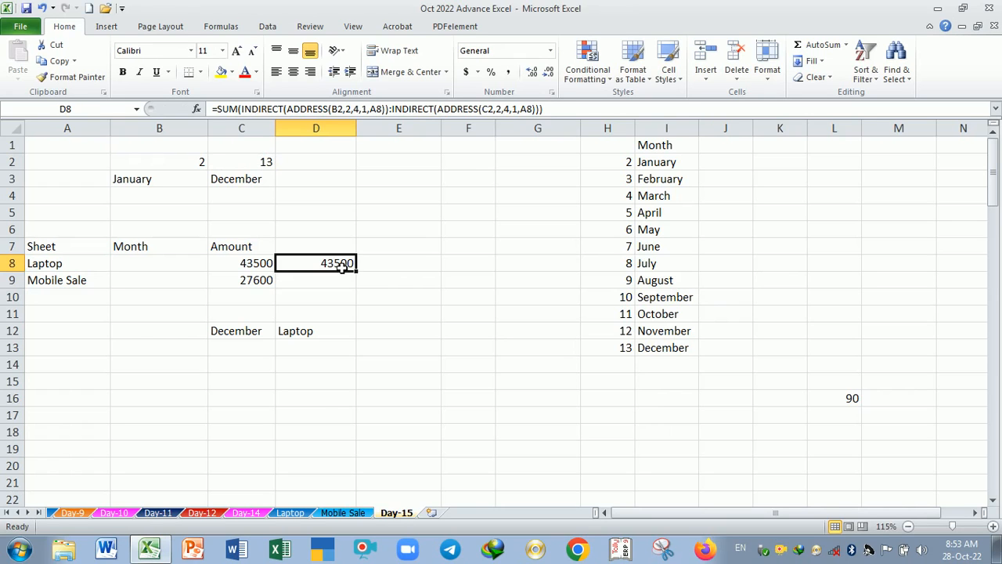
{"action": "left_click", "coordinate": [290, 512]}
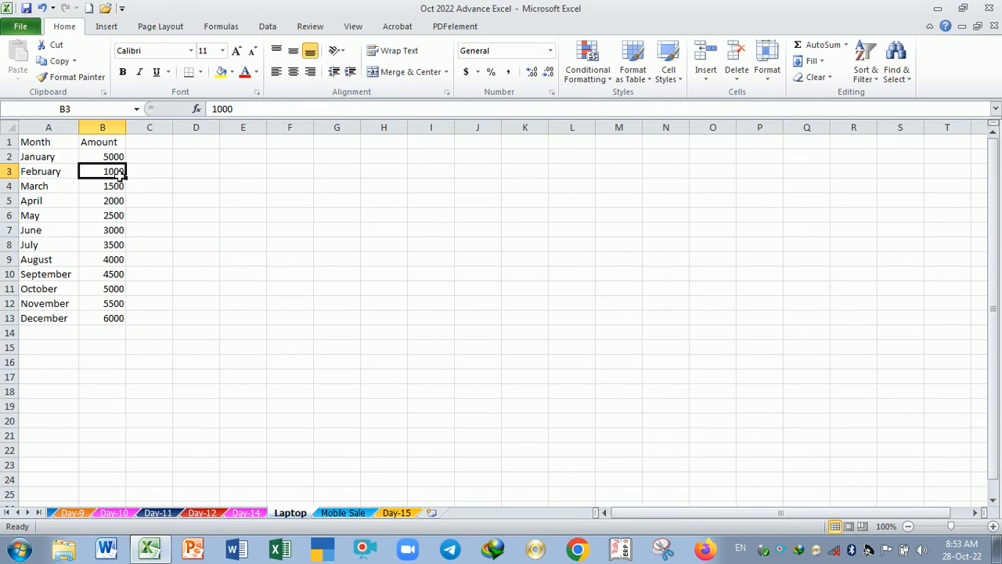
{"action": "left_click_drag", "start_coordinate": [118, 160], "coordinate": [124, 318]}
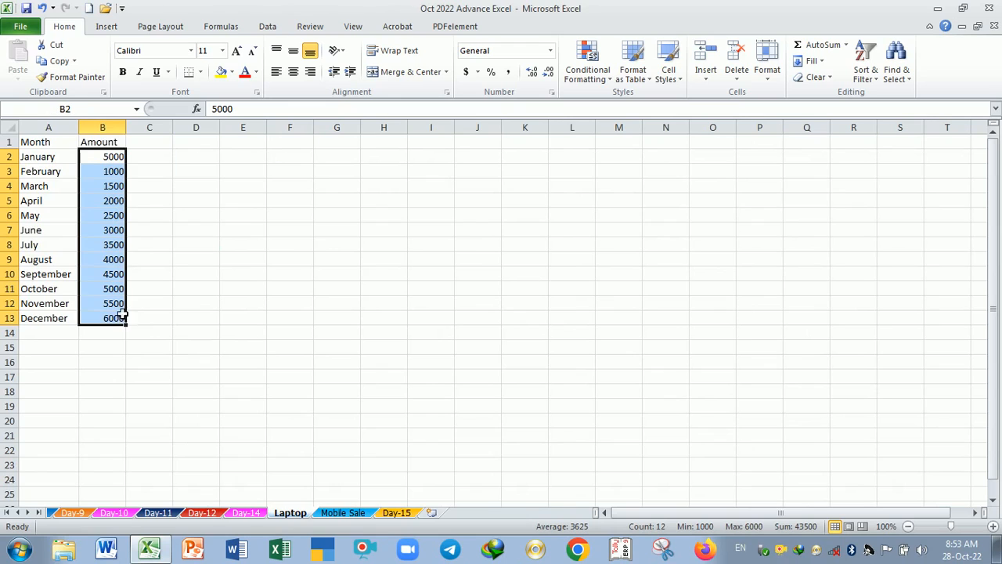
{"action": "left_click", "coordinate": [48, 160]}
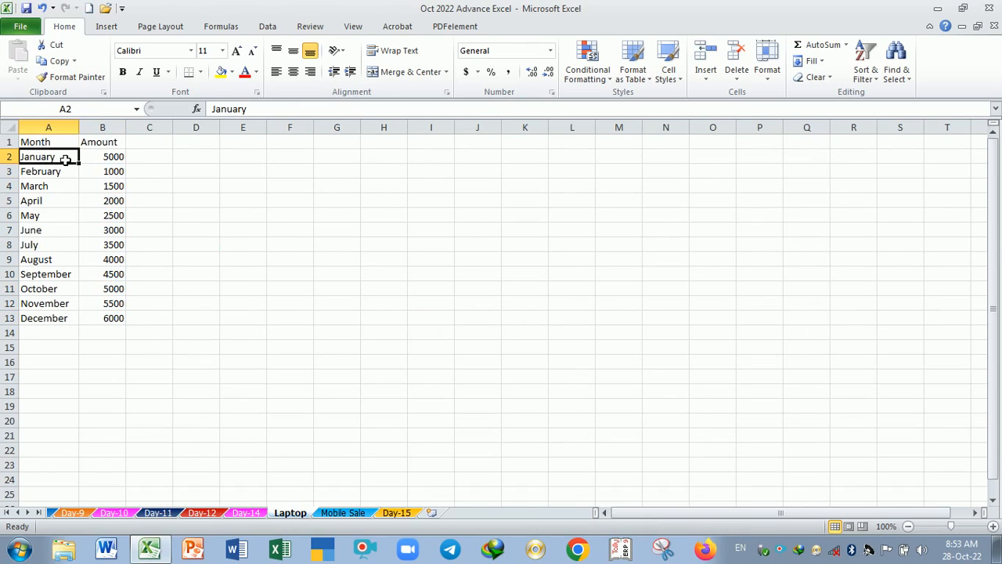
{"action": "left_click", "coordinate": [112, 322]}
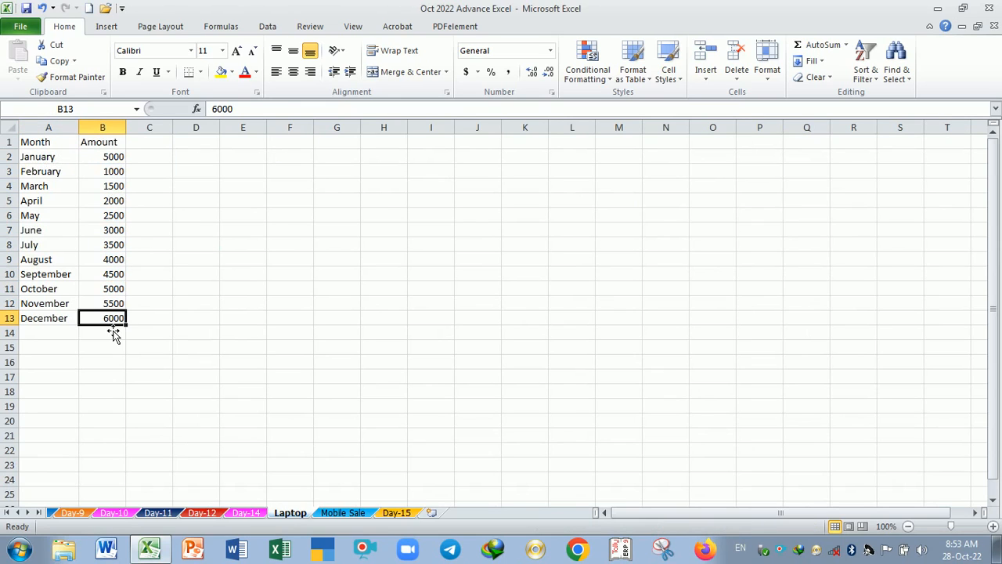
{"action": "left_click_drag", "start_coordinate": [112, 157], "coordinate": [115, 323]}
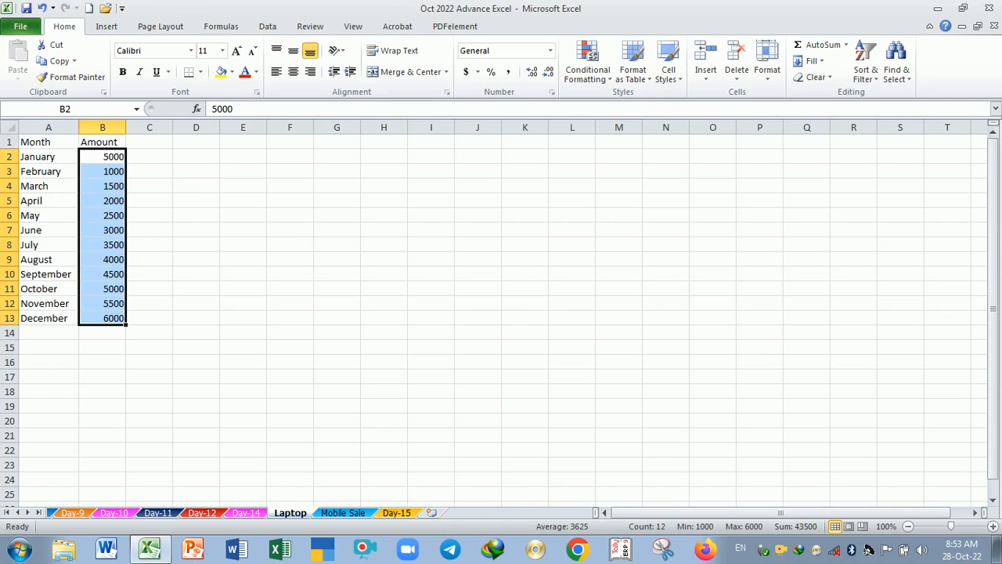
{"action": "left_click", "coordinate": [396, 512]}
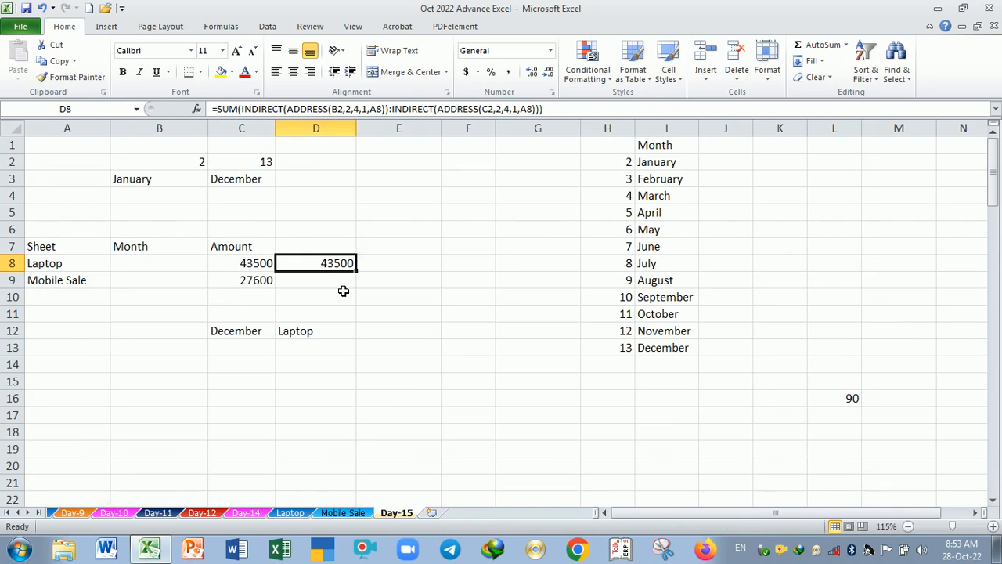
Compare the amount columns on the Mobile Sale and Laptop sheets and return to Day-15.
{"action": "left_click", "coordinate": [297, 287]}
{"action": "left_click", "coordinate": [298, 266]}
{"action": "left_click", "coordinate": [89, 286]}
{"action": "left_click", "coordinate": [344, 512]}
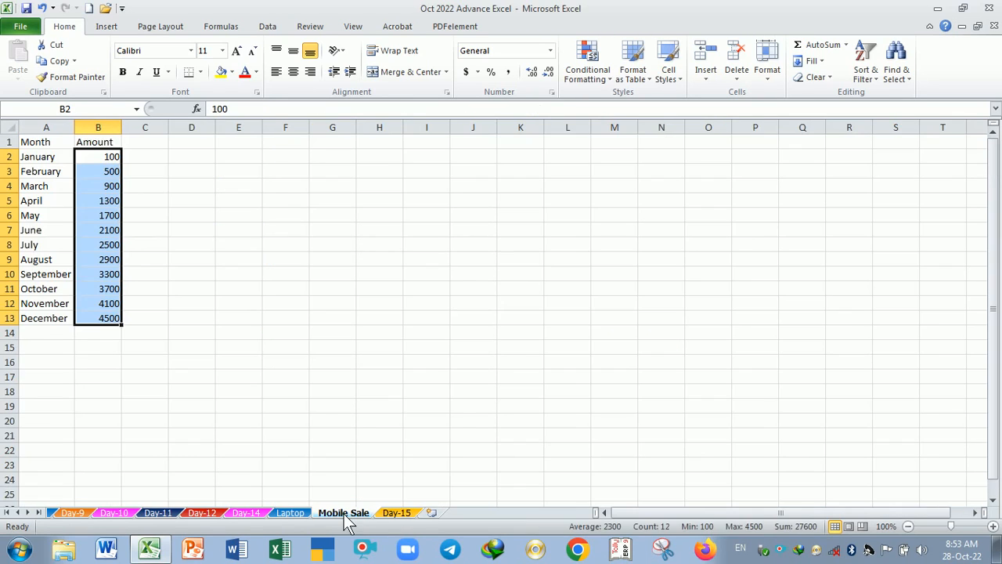
{"action": "left_click", "coordinate": [291, 513]}
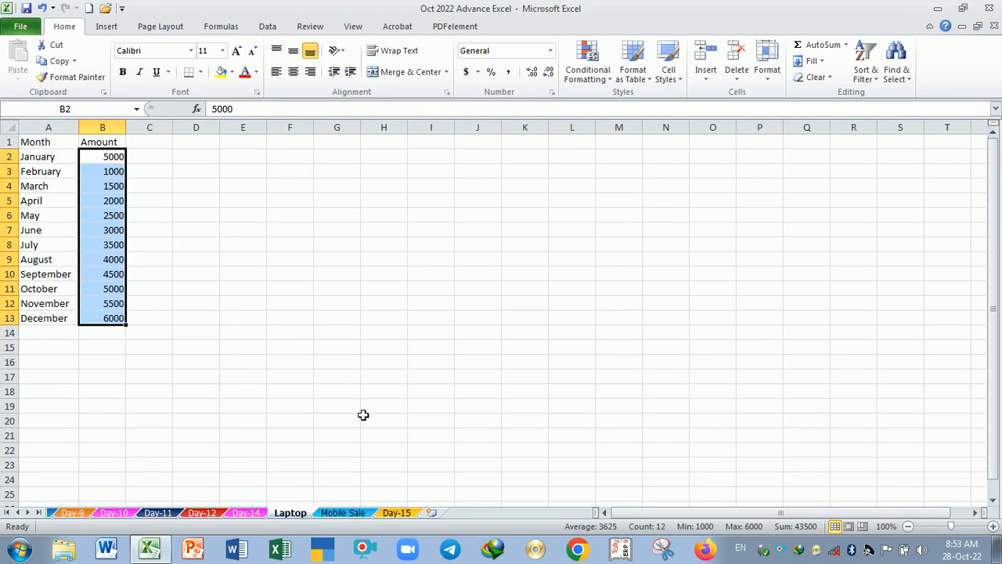
{"action": "left_click", "coordinate": [348, 515]}
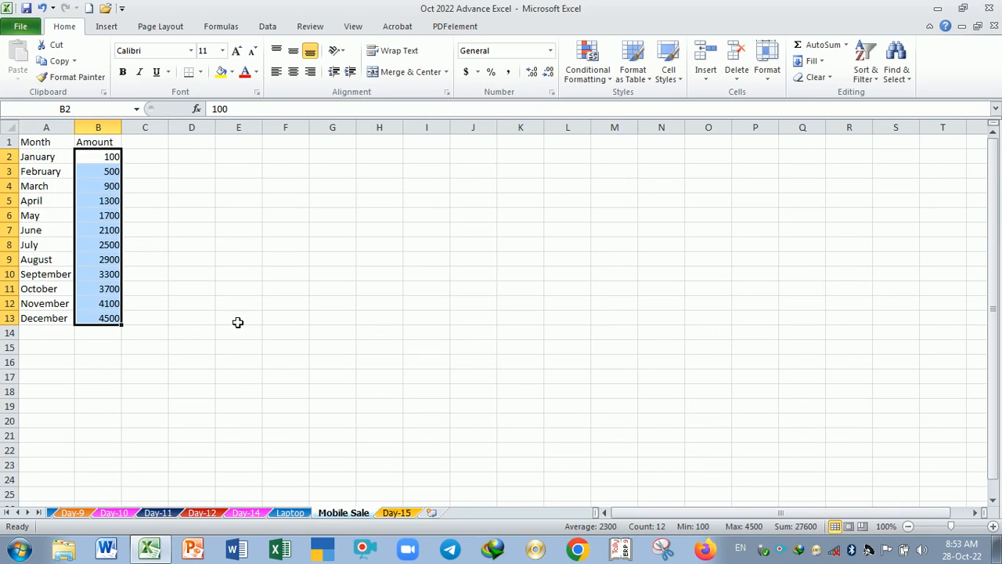
{"action": "left_click", "coordinate": [399, 513]}
Try to fill the D8 formula with its relative month references down to D9 for Mobile Sale.
{"action": "left_click", "coordinate": [337, 266]}
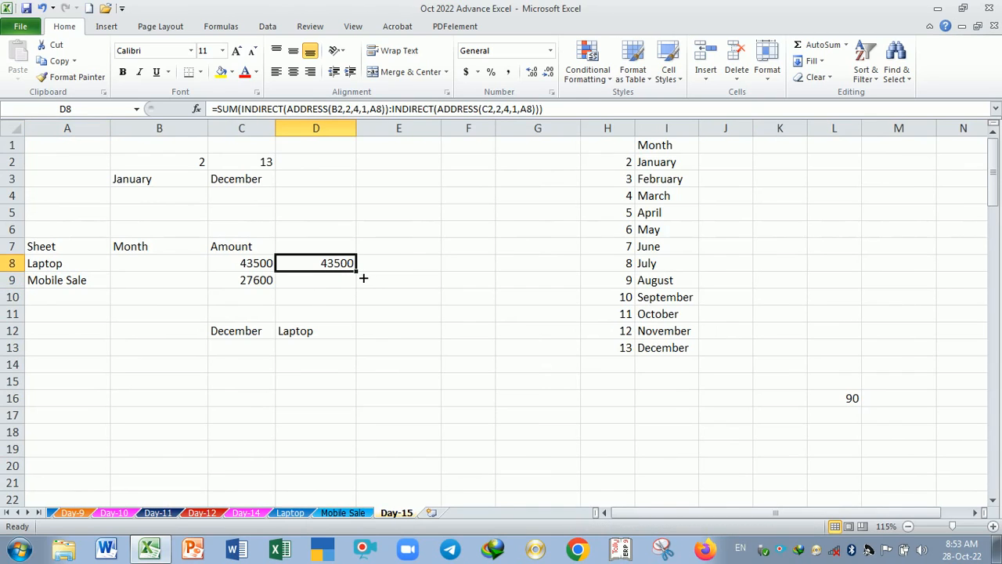
{"action": "left_click_drag", "start_coordinate": [364, 278], "coordinate": [344, 313]}
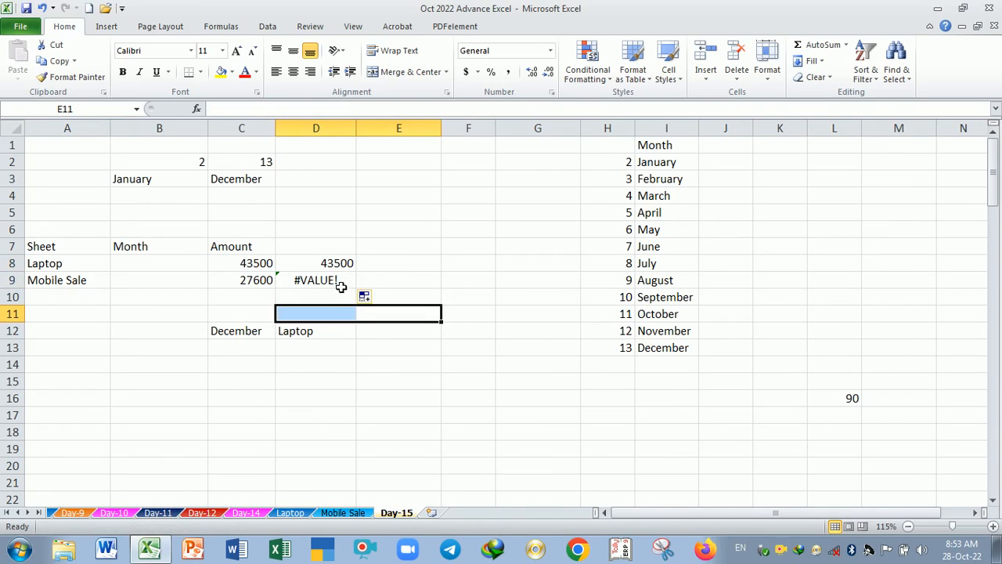
{"action": "left_click", "coordinate": [343, 283]}
{"action": "left_click_drag", "start_coordinate": [339, 263], "coordinate": [345, 281]}
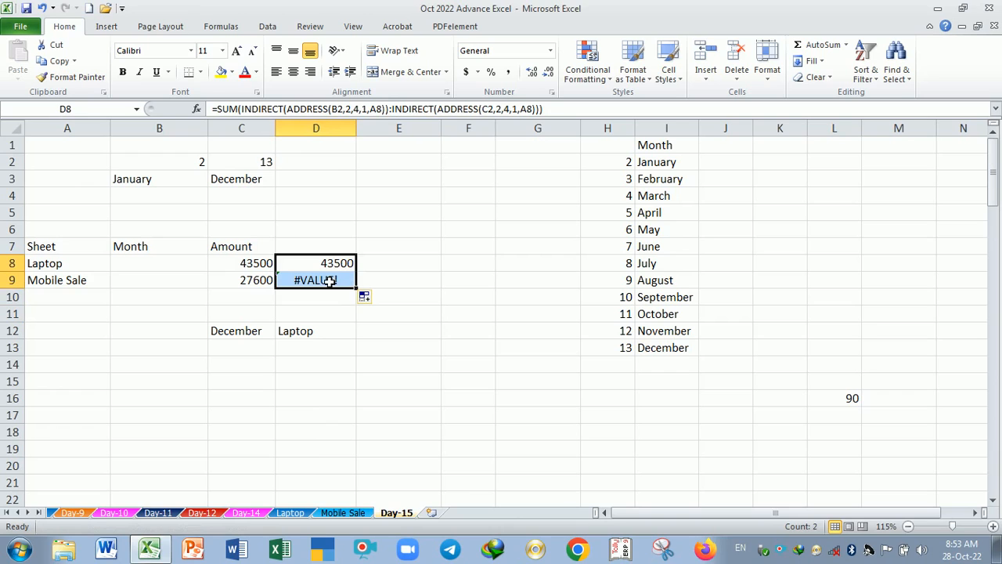
Inspect which month and sheet cells the formulas in D8 and D9 refer to.
{"action": "key", "text": "F2"}
{"action": "key", "text": "Return"}
{"action": "key", "text": "F2"}
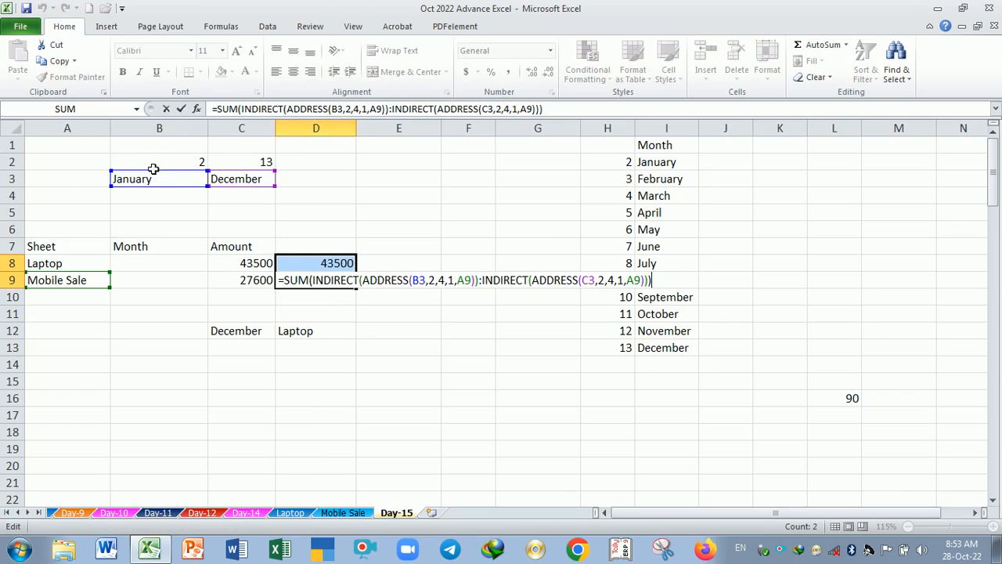
{"action": "key", "text": "Return"}
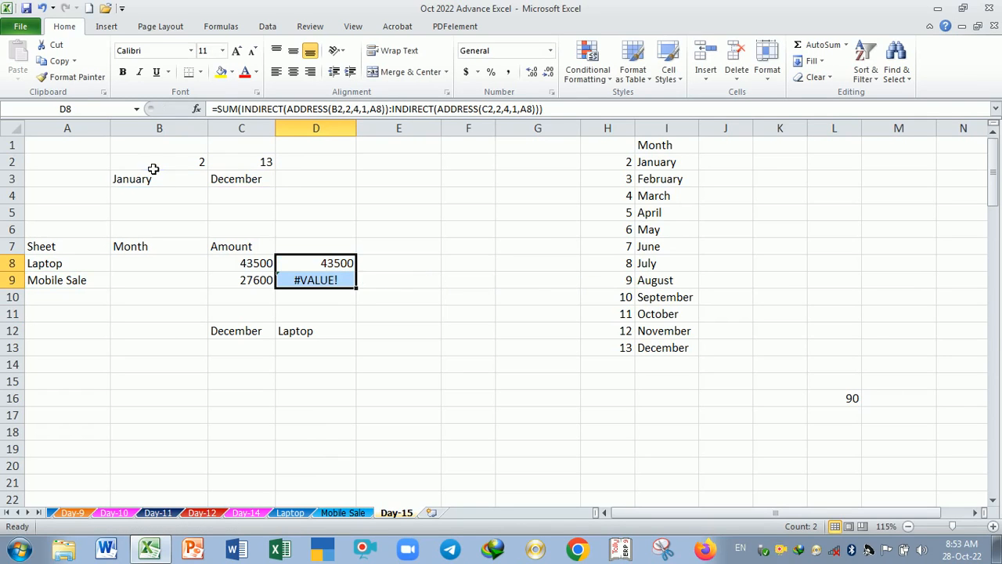
Make the month references in the D8 formula absolute as $B$2 and $C$2 and enter it.
{"action": "double_click", "coordinate": [311, 264]}
{"action": "double_click", "coordinate": [419, 263]}
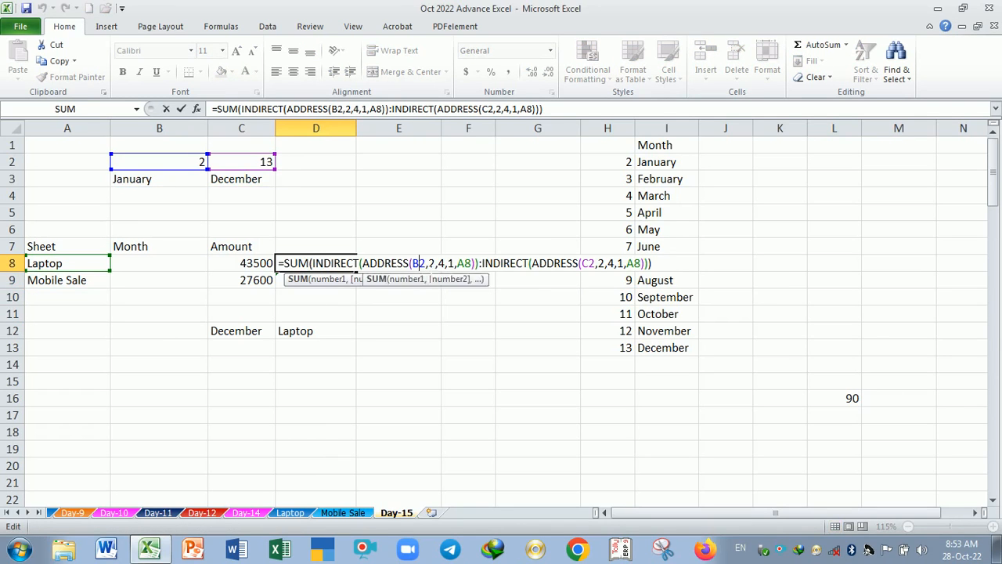
{"action": "key", "text": "F4"}
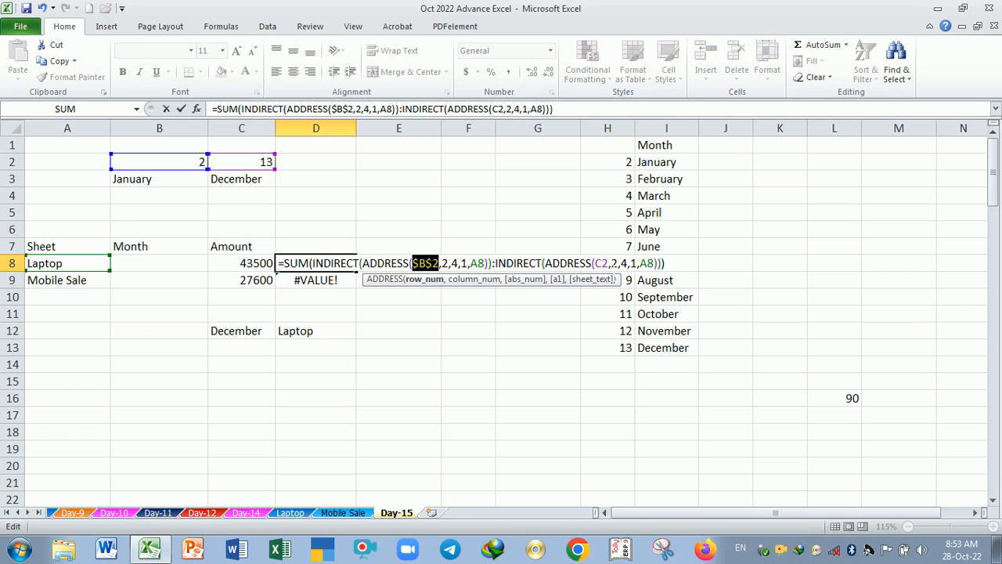
{"action": "double_click", "coordinate": [608, 263]}
{"action": "key", "text": "F4"}
{"action": "key", "text": "Return"}
Fill the D8 formula down to D9 and check its result against the amounts on the Mobile Sale sheet.
{"action": "left_click", "coordinate": [347, 266]}
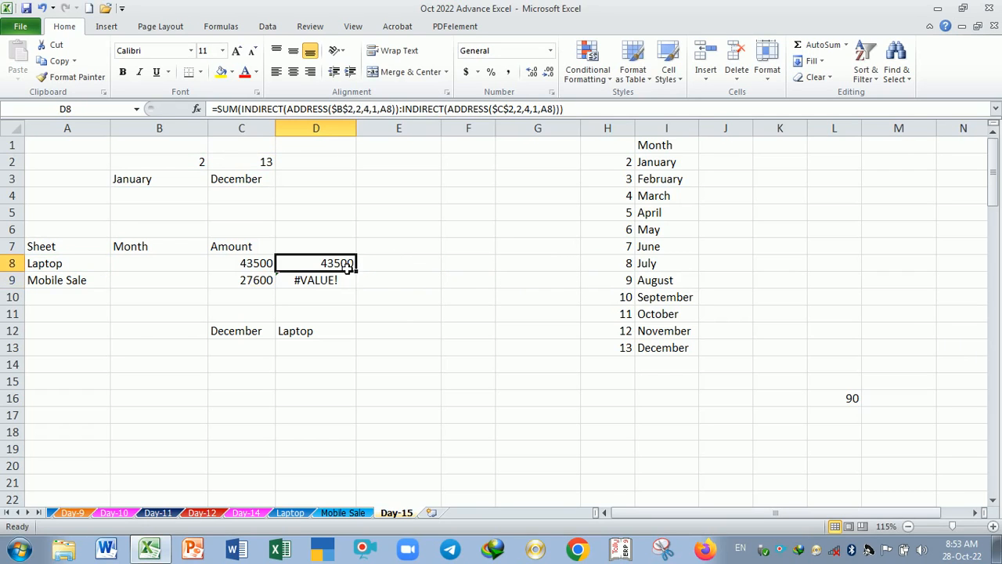
{"action": "left_click_drag", "start_coordinate": [361, 275], "coordinate": [361, 288]}
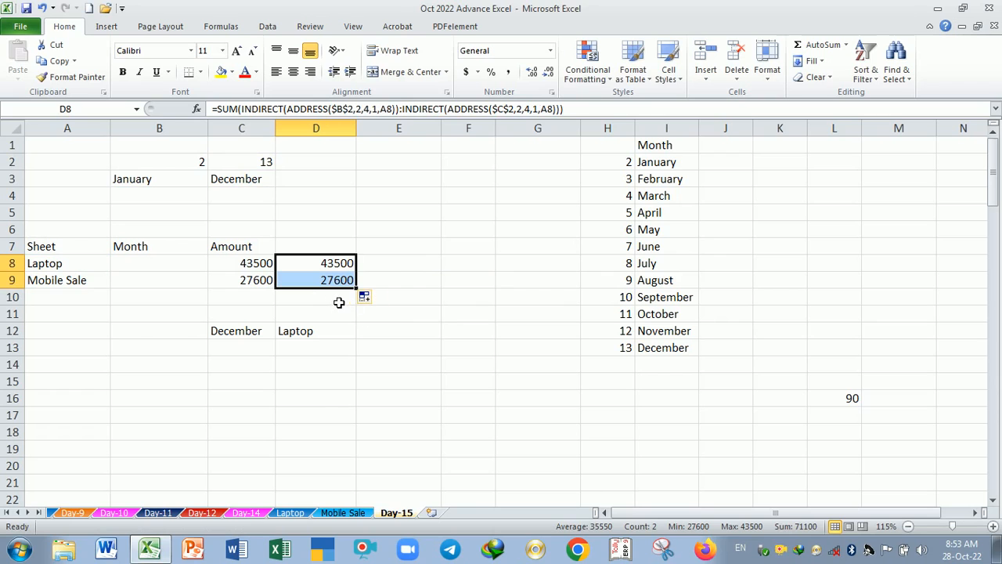
{"action": "left_click", "coordinate": [343, 513]}
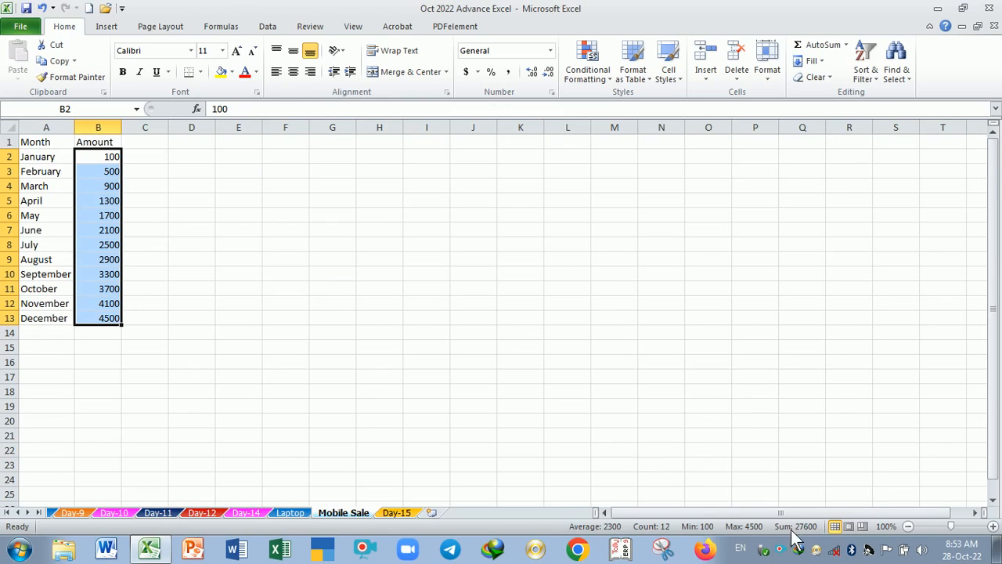
Review the month and amount columns on the Laptop and Mobile Sale sheets.
{"action": "left_click", "coordinate": [396, 512]}
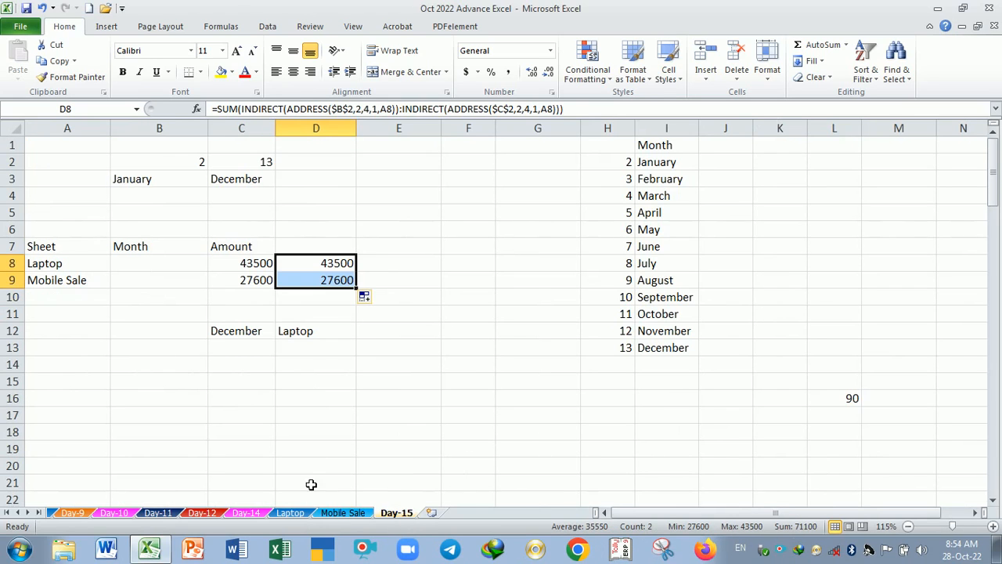
{"action": "left_click", "coordinate": [256, 516]}
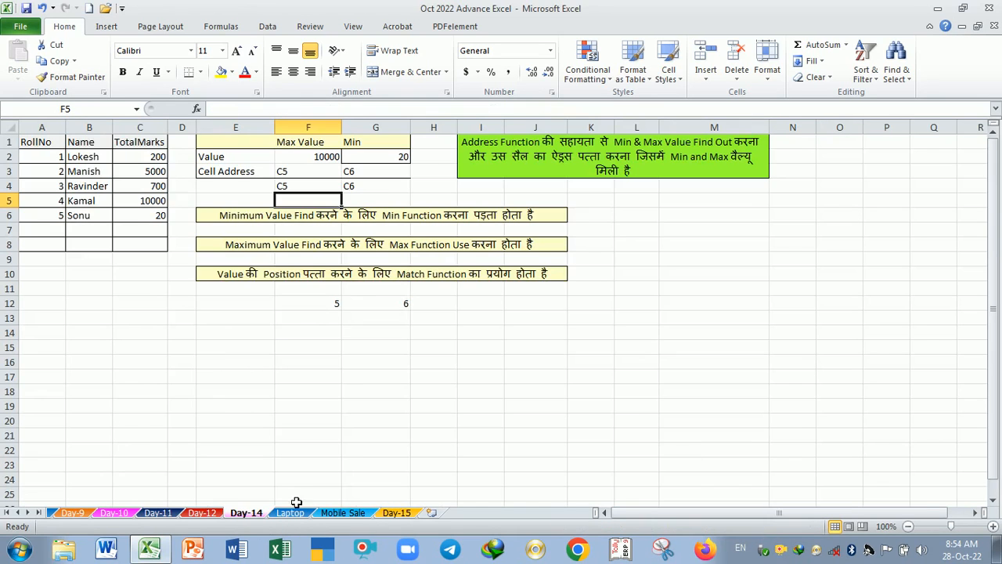
{"action": "left_click", "coordinate": [290, 513]}
{"action": "left_click_drag", "start_coordinate": [55, 145], "coordinate": [63, 321]}
{"action": "left_click_drag", "start_coordinate": [91, 141], "coordinate": [113, 339]}
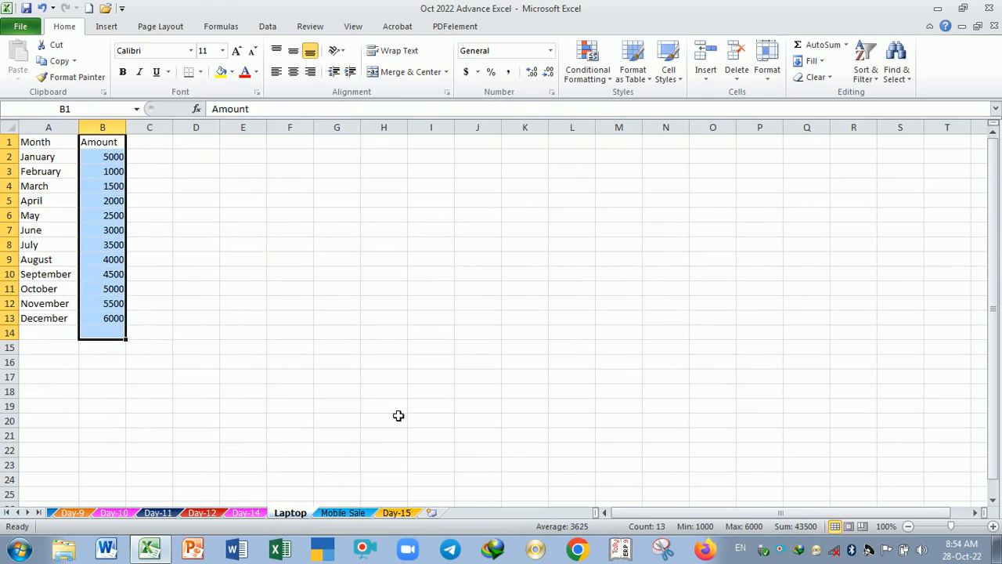
{"action": "left_click", "coordinate": [343, 515]}
{"action": "left_click_drag", "start_coordinate": [203, 317], "coordinate": [198, 290]}
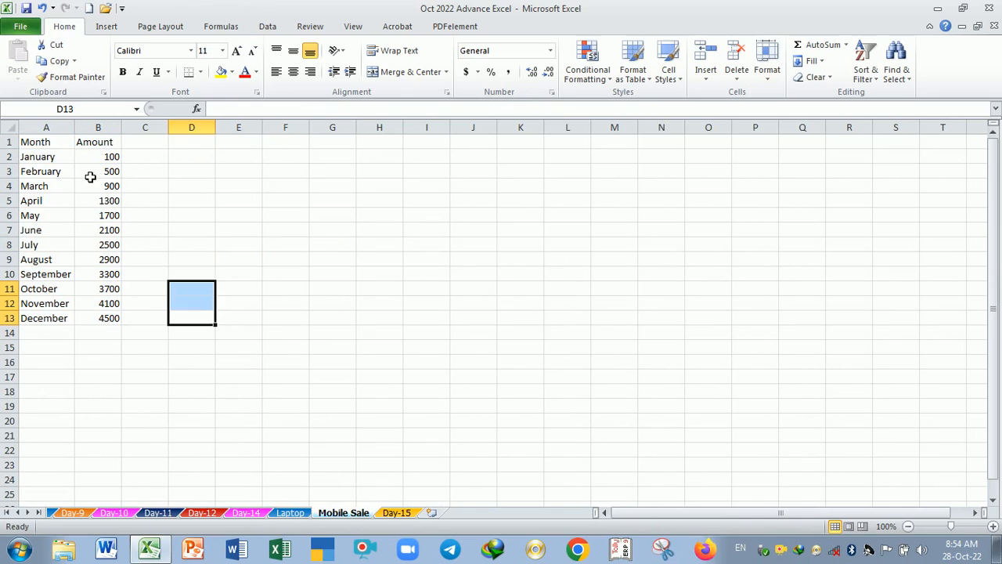
Review the formula in D9 on the Day-15 sheet and clear the formulas from D8:D9.
{"action": "left_click", "coordinate": [407, 513]}
{"action": "left_click", "coordinate": [354, 331]}
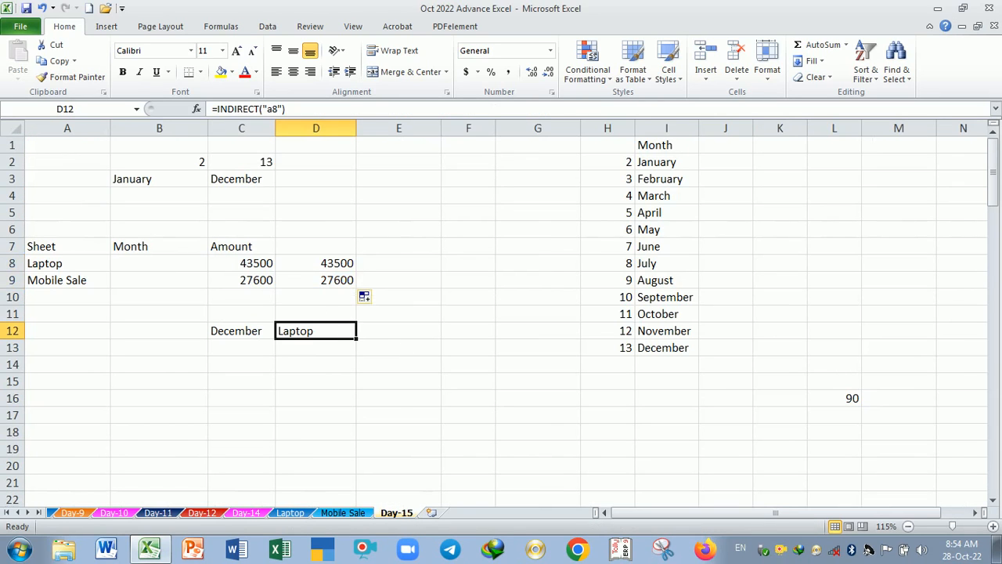
{"action": "double_click", "coordinate": [320, 284]}
{"action": "key", "text": "Return"}
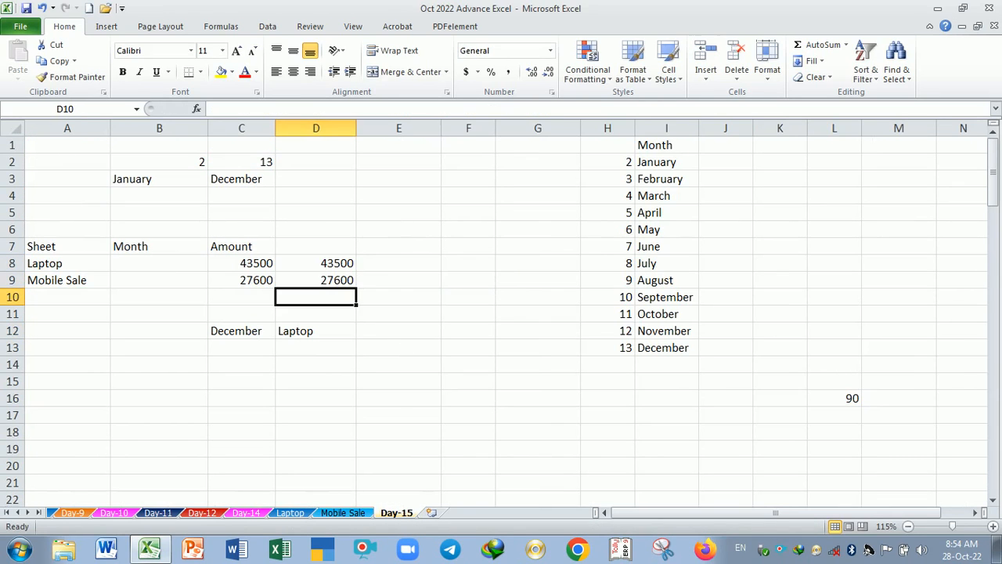
{"action": "left_click", "coordinate": [324, 264]}
{"action": "left_click_drag", "start_coordinate": [326, 278], "coordinate": [304, 282]}
{"action": "key", "text": "Delete"}
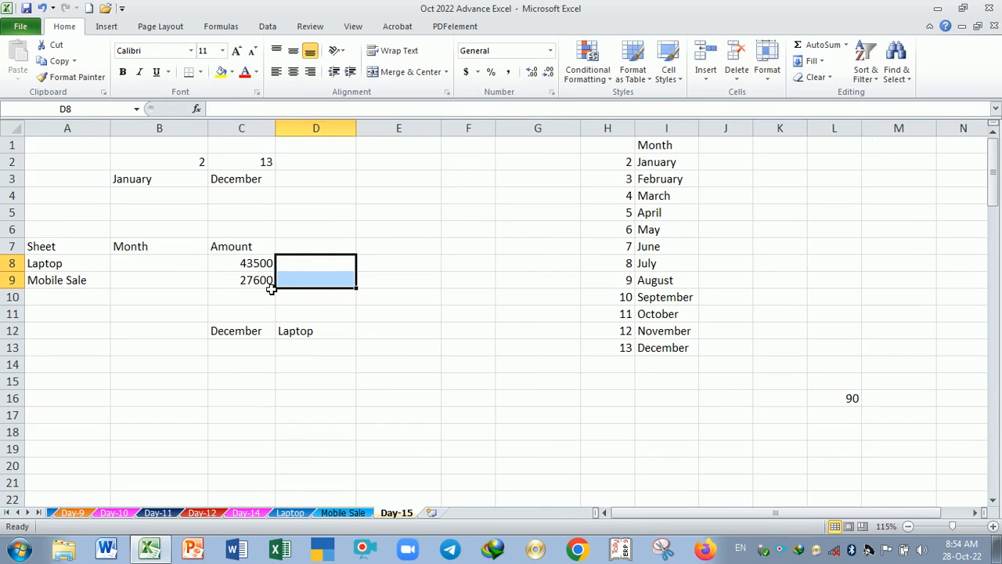
Start a SUM formula in D8 with a nested INDIRECT function.
{"action": "type", "text": "="}
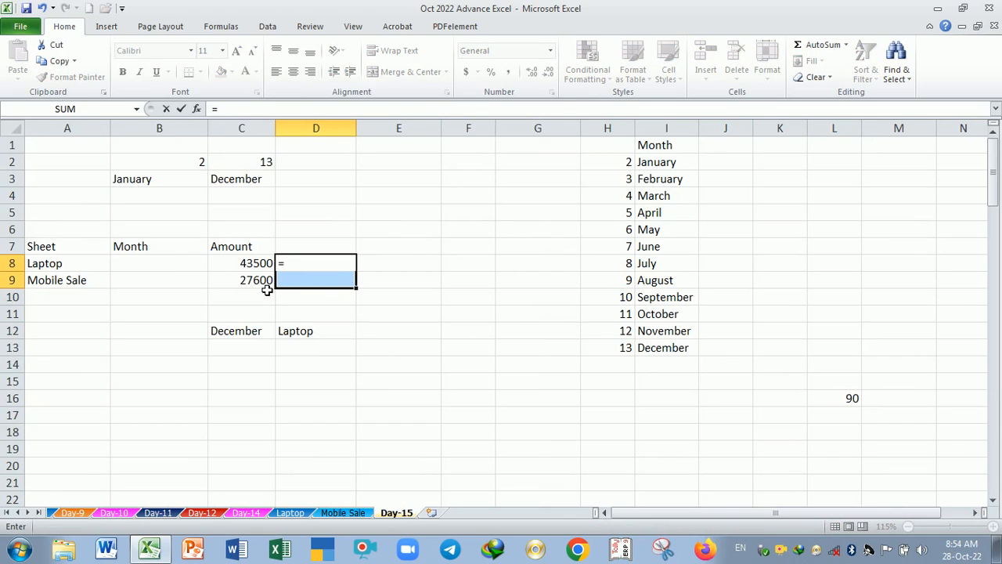
{"action": "type", "text": "a"}
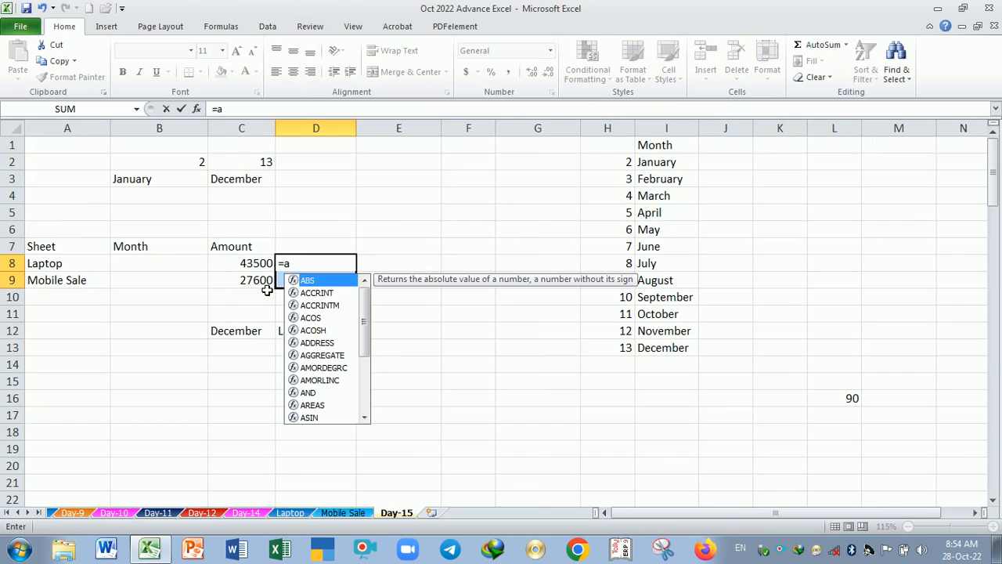
{"action": "key", "text": "BackSpace"}
{"action": "type", "text": "sum"}
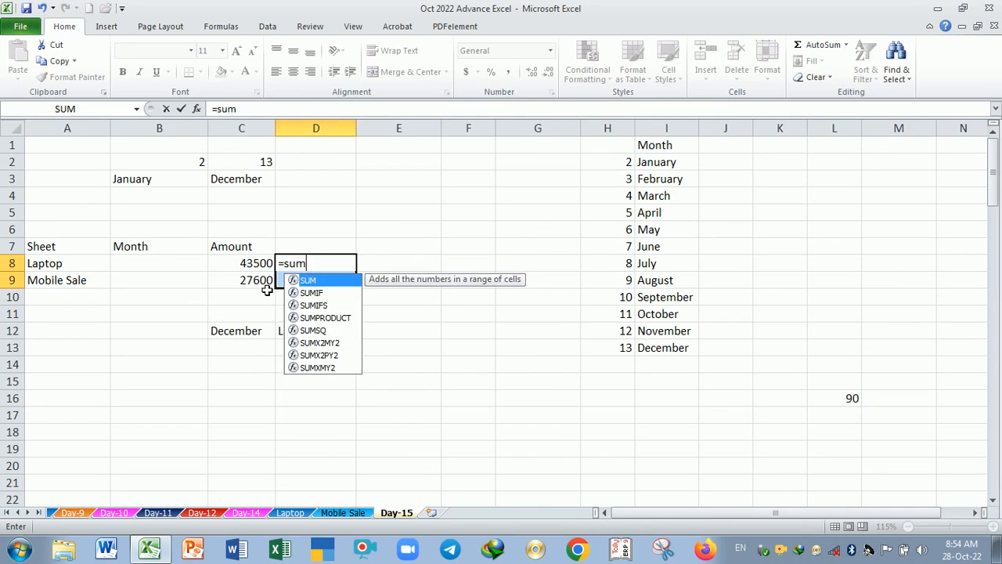
{"action": "key", "text": "Tab"}
{"action": "type", "text": "ind"}
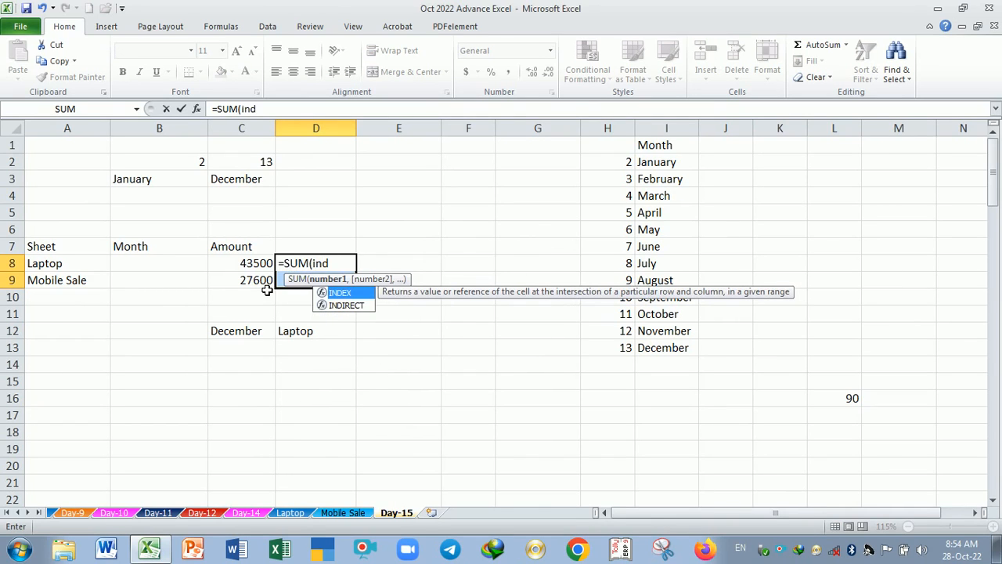
{"action": "key", "text": "Down"}
{"action": "key", "text": "Tab"}
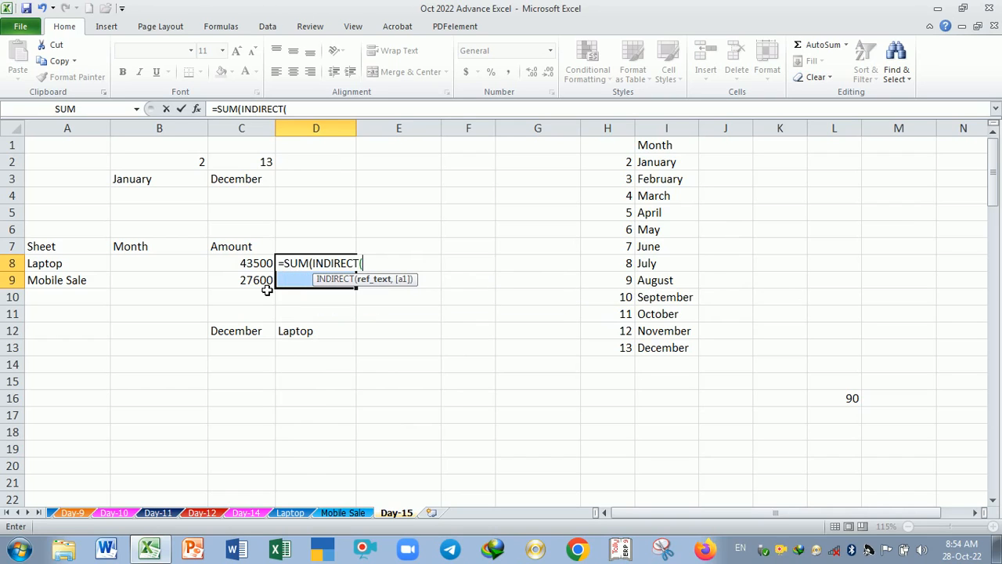
Complete the first INDIRECT with ADDRESS($B$2,2,4,1,A8) for the starting month's cell on the Laptop sheet.
{"action": "type", "text": "add"}
{"action": "key", "text": "Tab"}
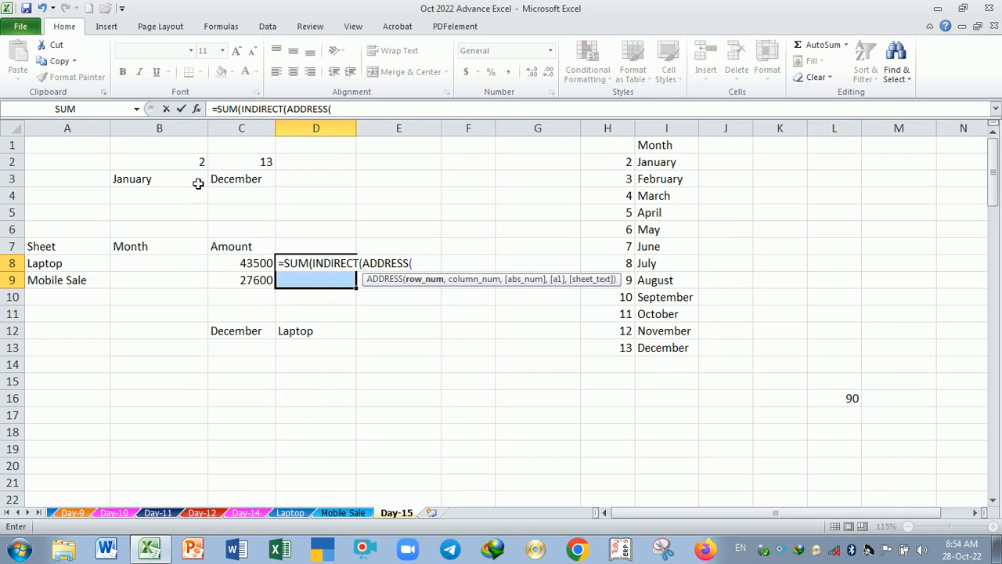
{"action": "left_click", "coordinate": [156, 166]}
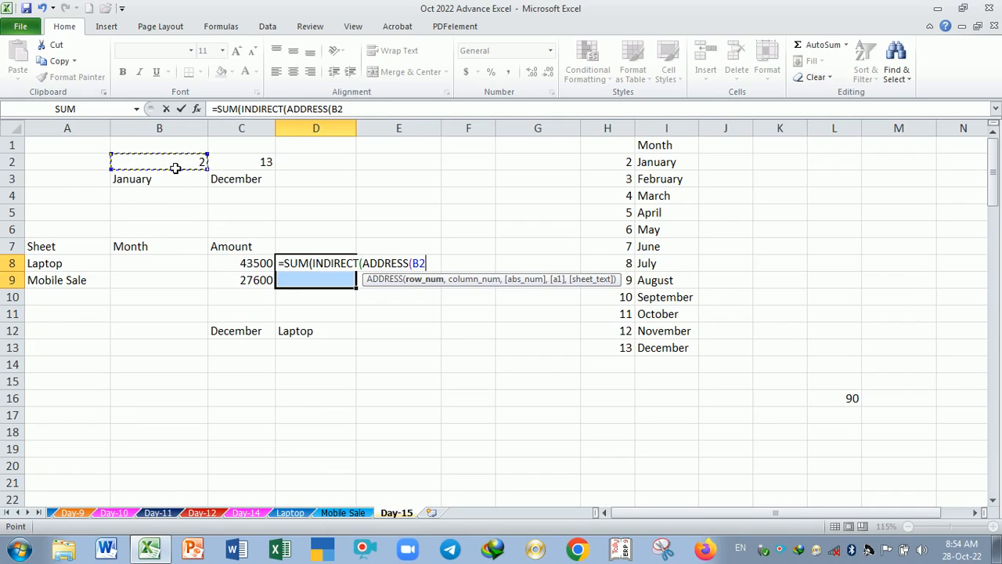
{"action": "key", "text": "F4"}
{"action": "type", "text": ",2"}
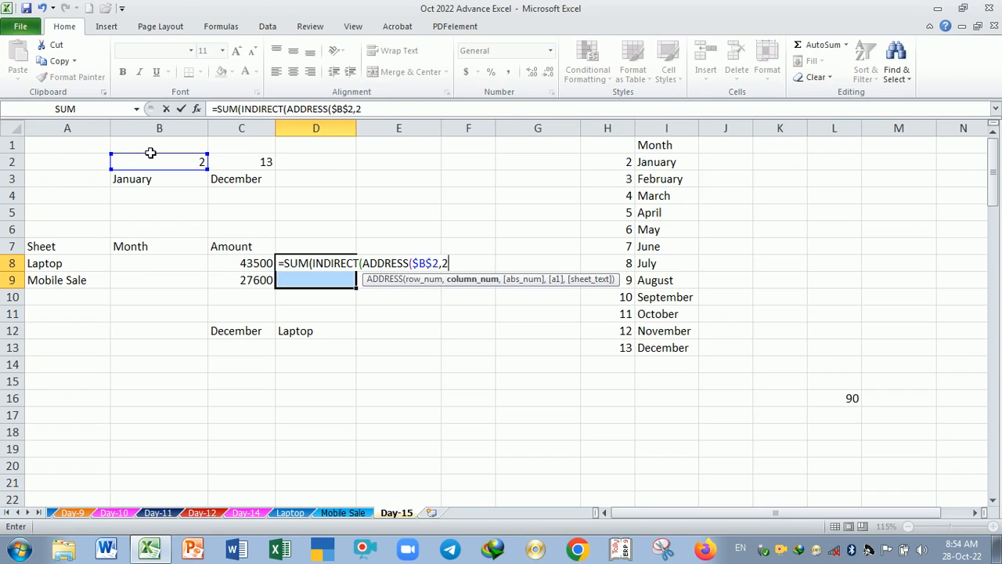
{"action": "type", "text": ","}
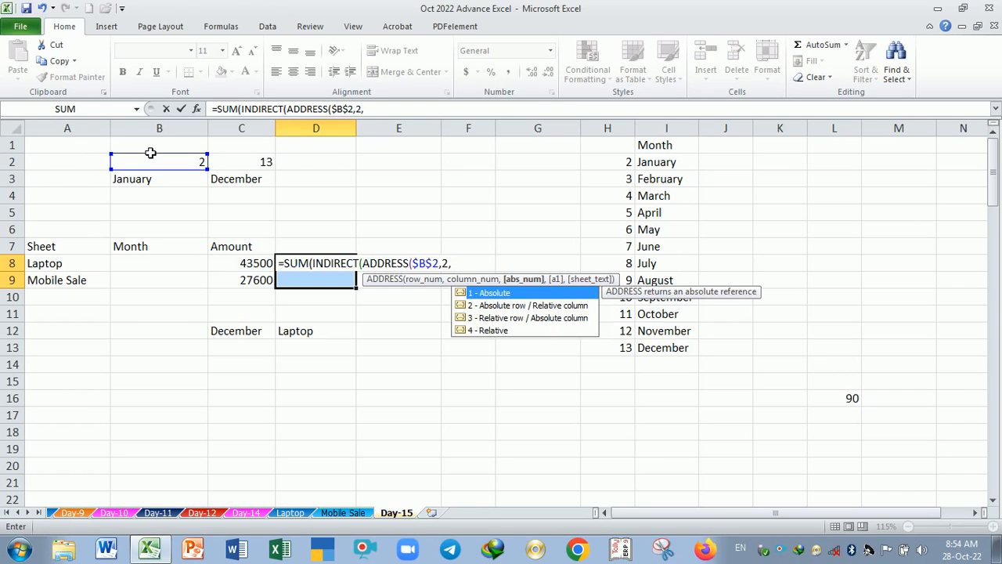
{"action": "type", "text": "4,1,"}
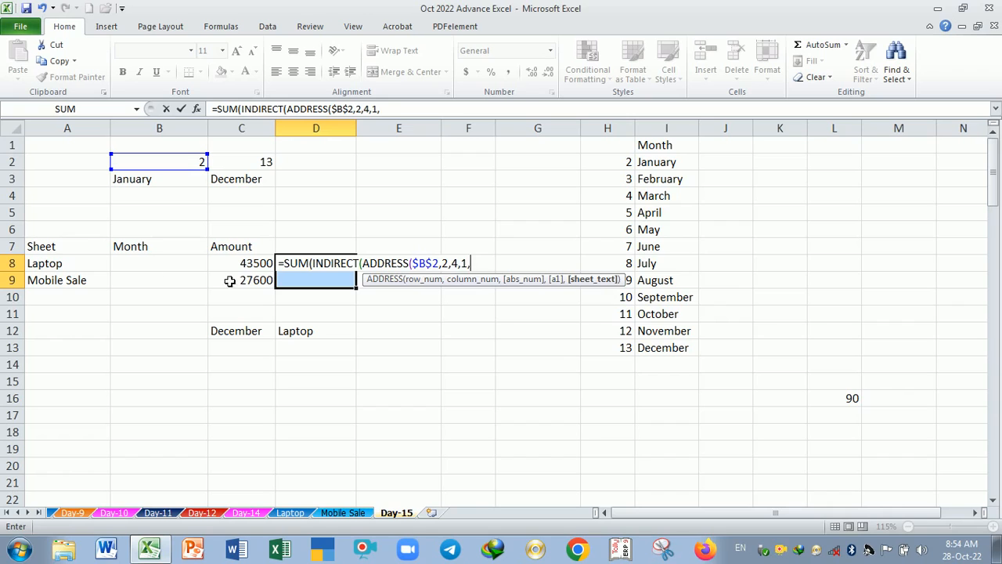
{"action": "left_click", "coordinate": [86, 267]}
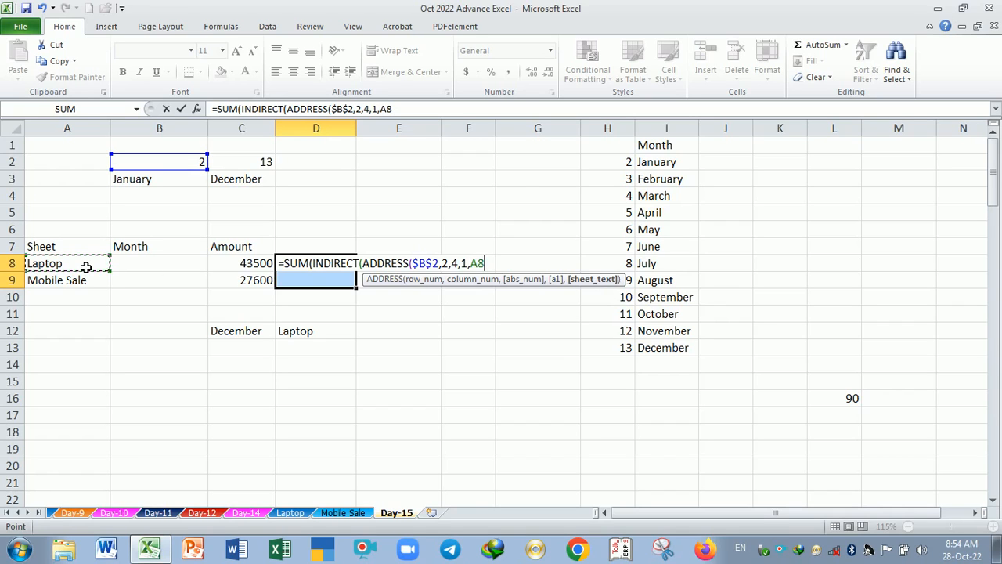
{"action": "type", "text": ")"}
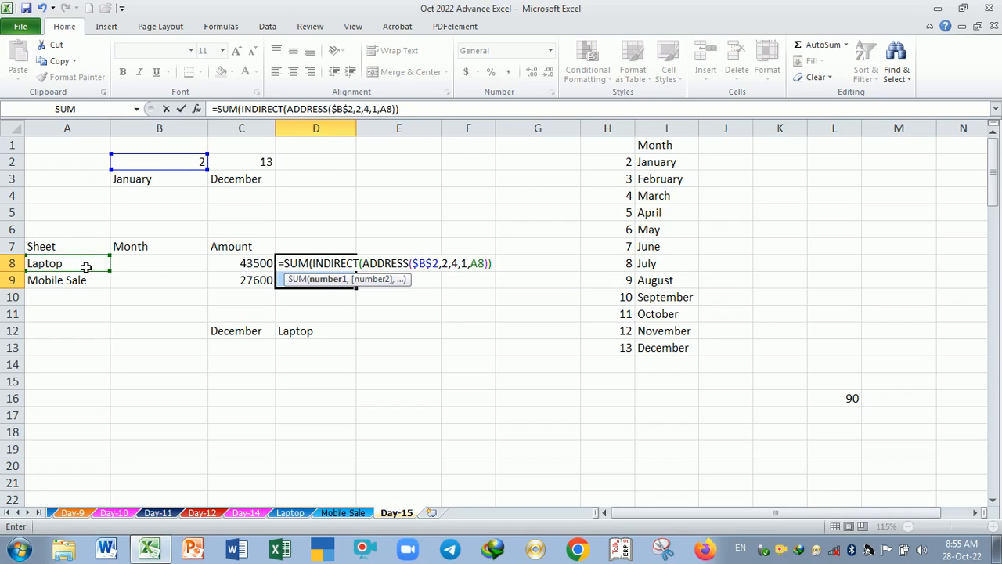
Extend the SUM range with a colon followed by a second INDIRECT with a nested ADDRESS function.
{"action": "type", "text": ":ind"}
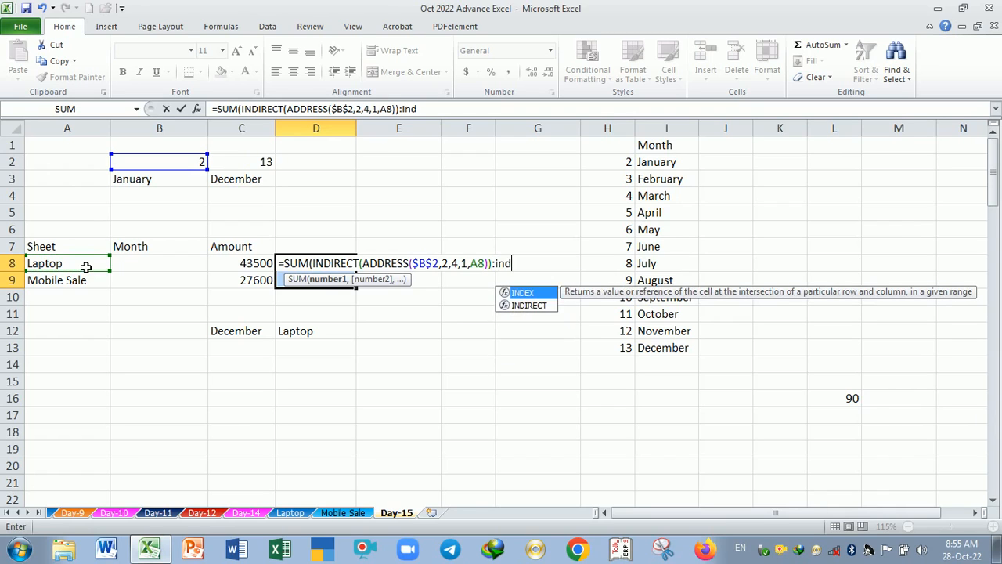
{"action": "key", "text": "Down"}
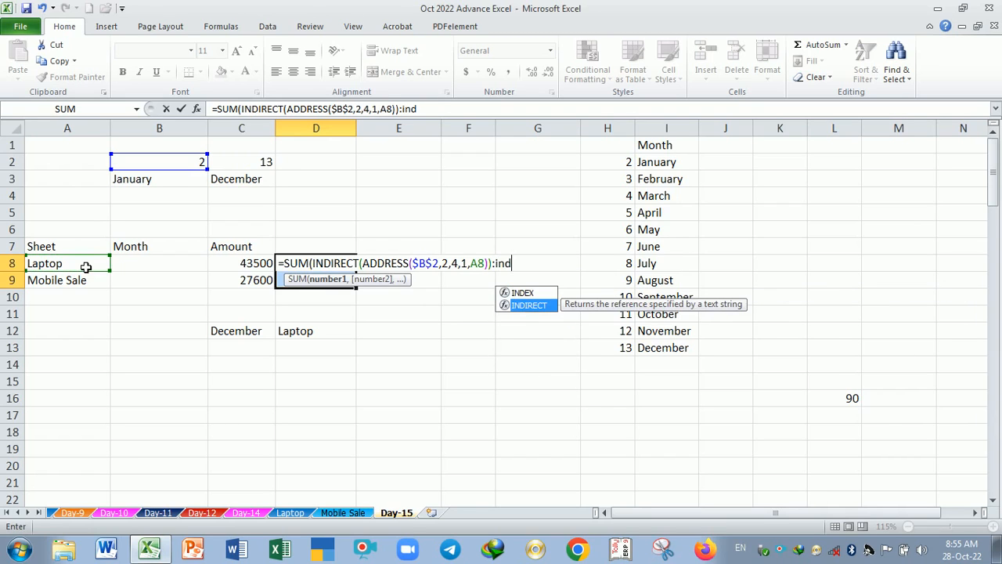
{"action": "key", "text": "Tab"}
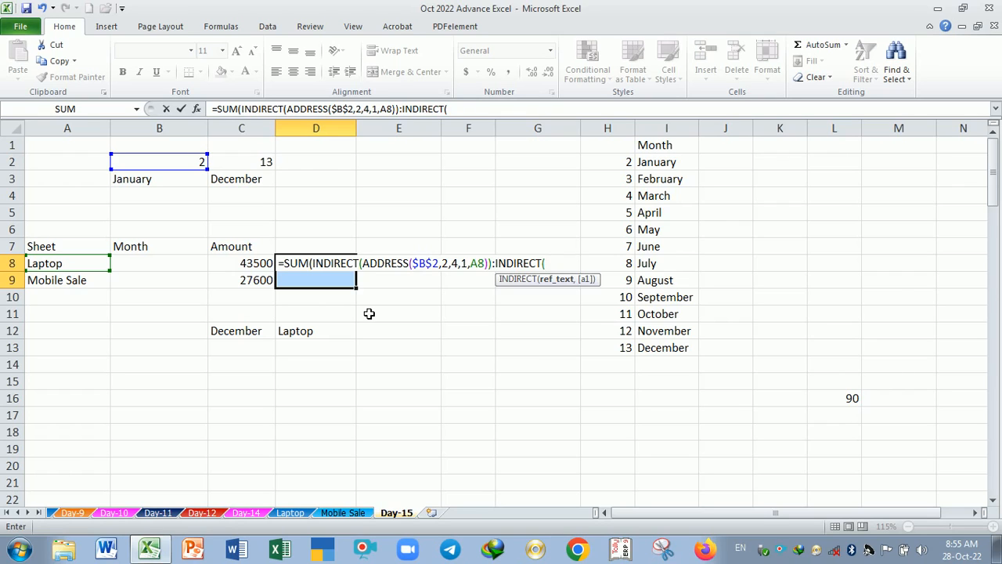
{"action": "type", "text": "add"}
{"action": "key", "text": "Tab"}
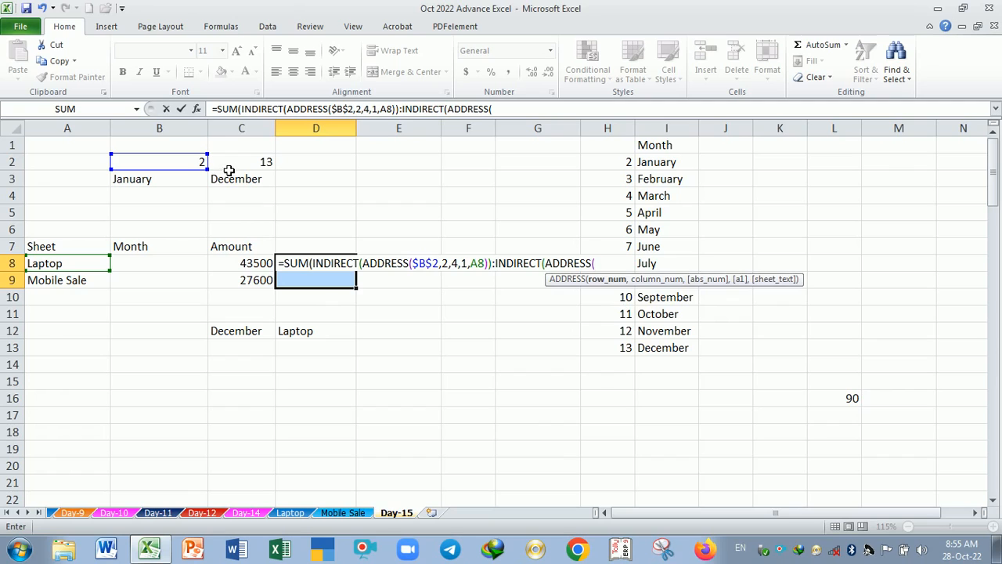
Give the second ADDRESS the arguments $C$2,2,4,1,A8 for the ending month and enter the D8 formula.
{"action": "left_click", "coordinate": [252, 166]}
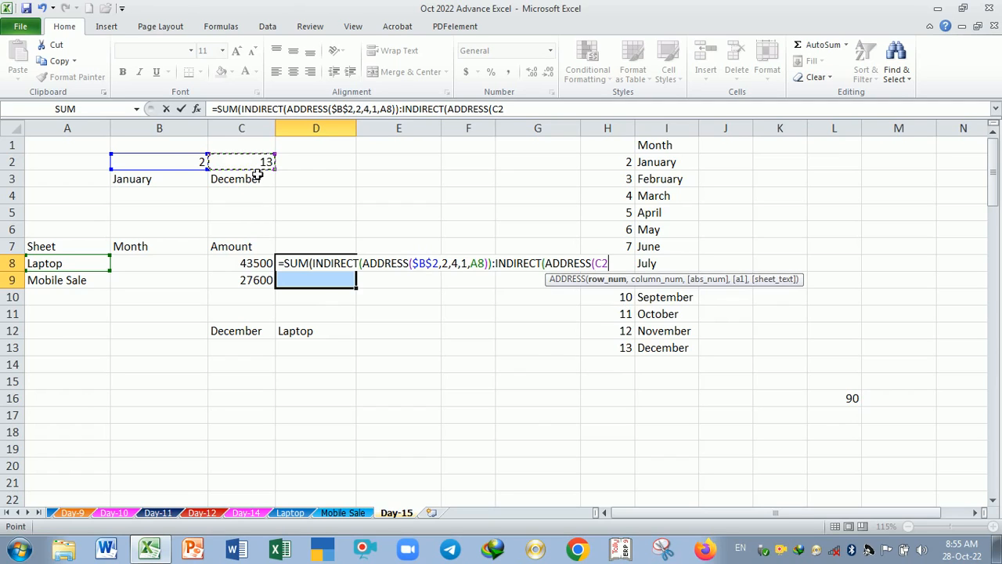
{"action": "key", "text": "F4"}
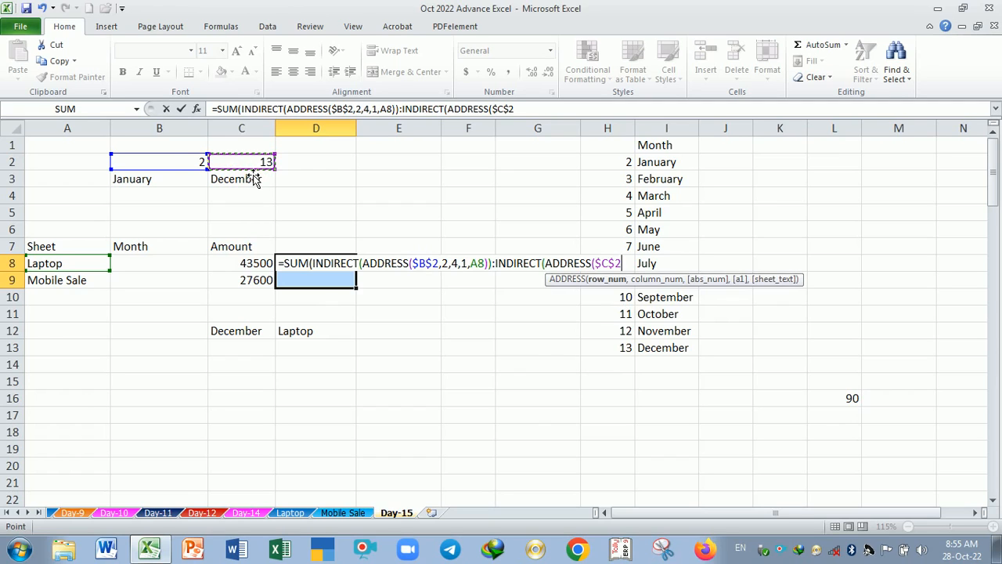
{"action": "type", "text": ","}
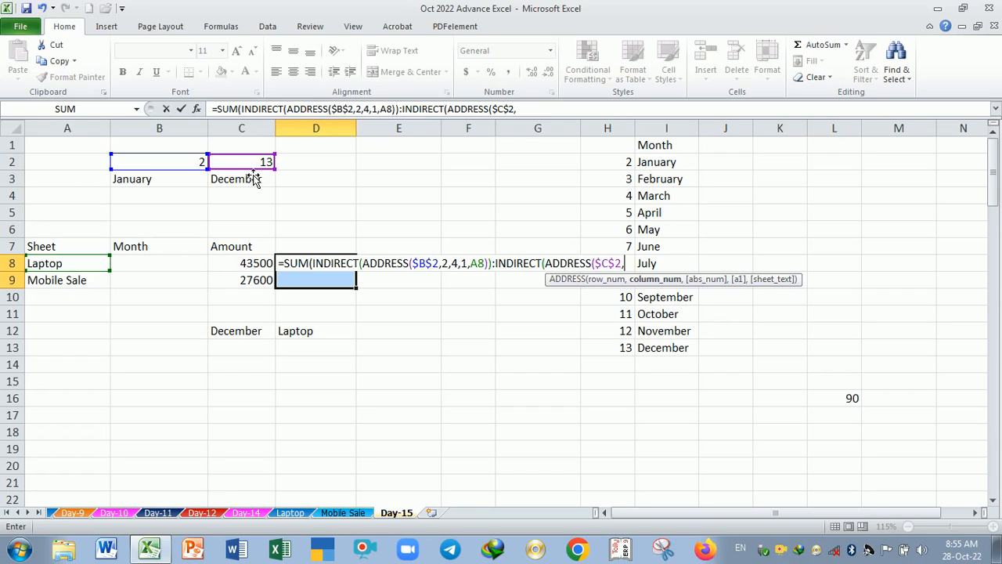
{"action": "type", "text": "2,"}
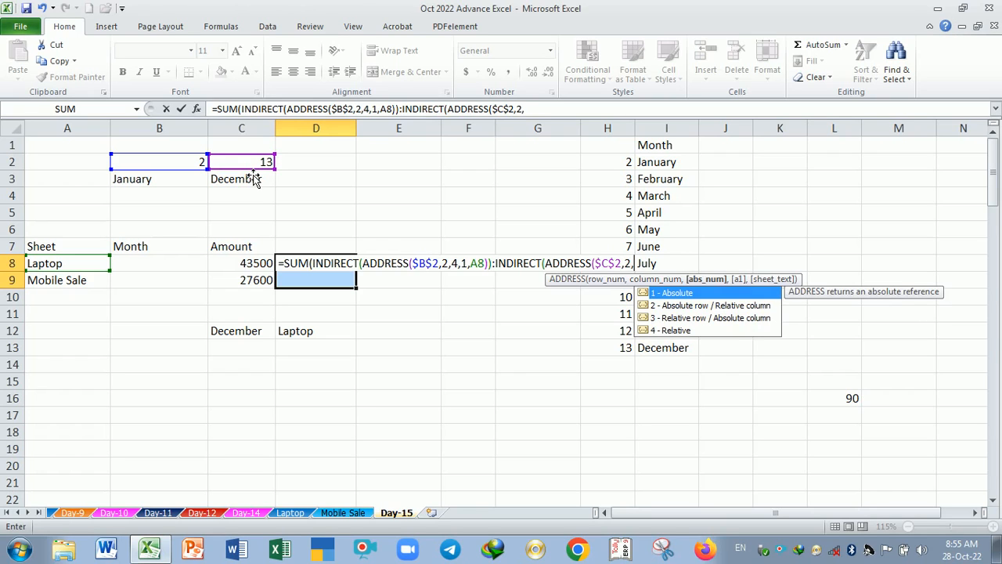
{"action": "type", "text": "4,1,"}
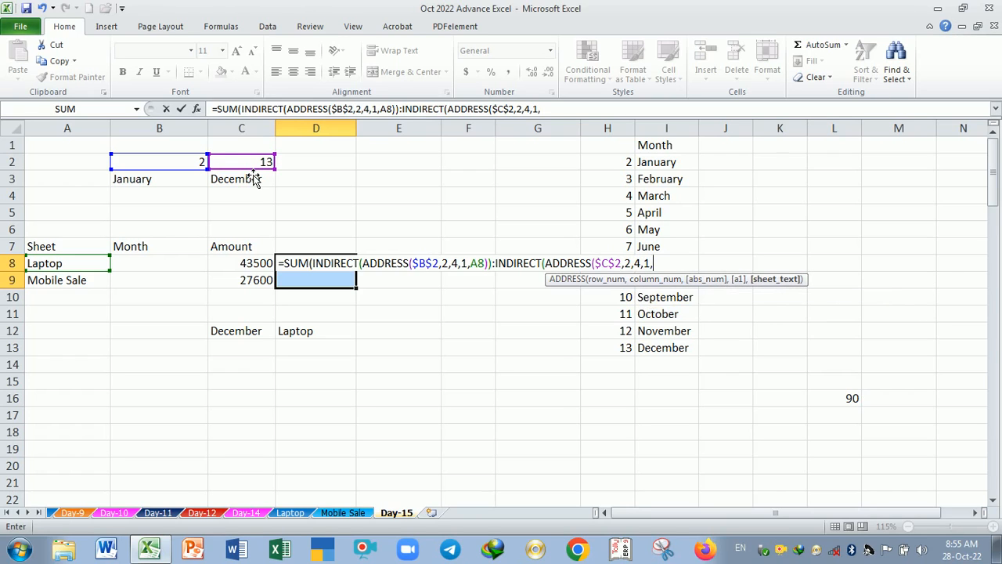
{"action": "left_click", "coordinate": [90, 269]}
{"action": "key", "text": "Return"}
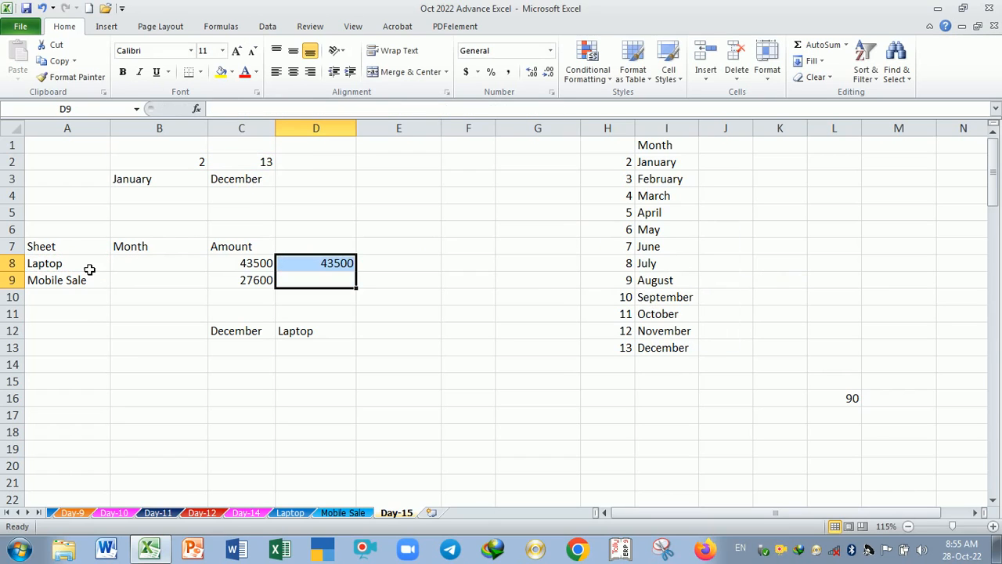
Fill the D8 formula down to D9 for Mobile Sale and open the D8 formula for editing.
{"action": "left_click", "coordinate": [340, 263]}
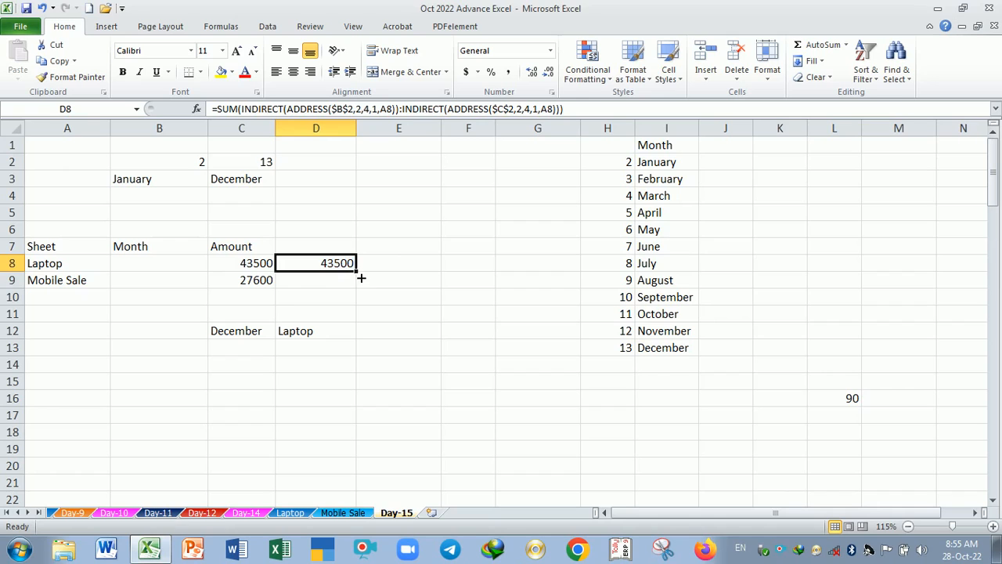
{"action": "left_click_drag", "start_coordinate": [356, 273], "coordinate": [359, 288]}
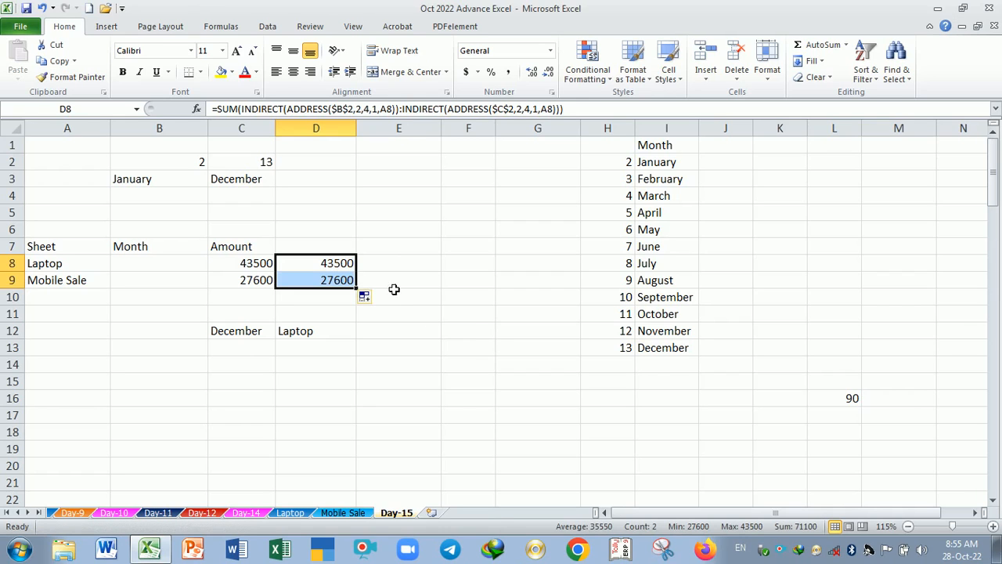
{"action": "double_click", "coordinate": [335, 263]}
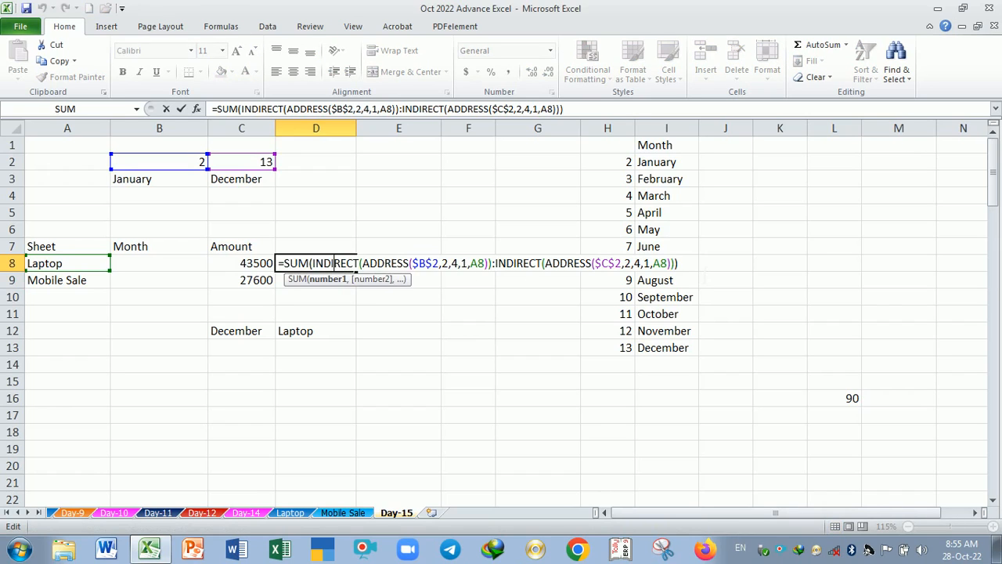
{"action": "key", "text": "End"}
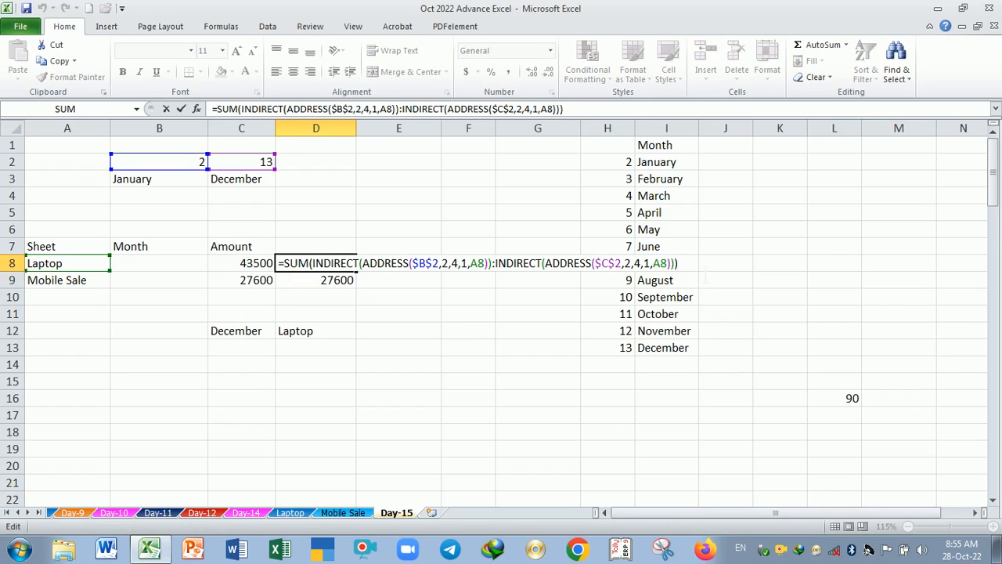